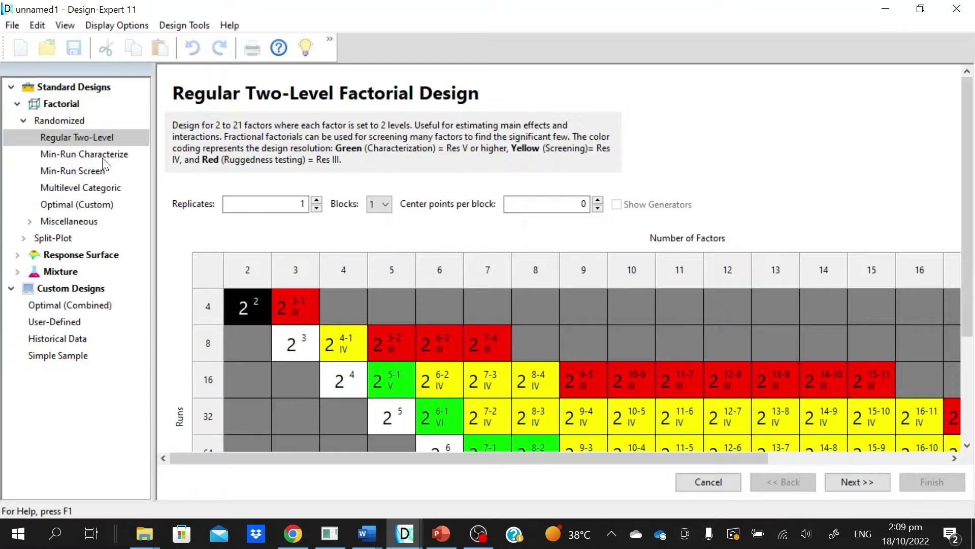
# Step: Look through the randomized factorial designs, including Multilevel Categoric, Optimal (Custom) and the Miscellaneous group, and return to Regular Two-Level
pyautogui.click(105, 155)
pyautogui.click(100, 172)
pyautogui.click(102, 187)
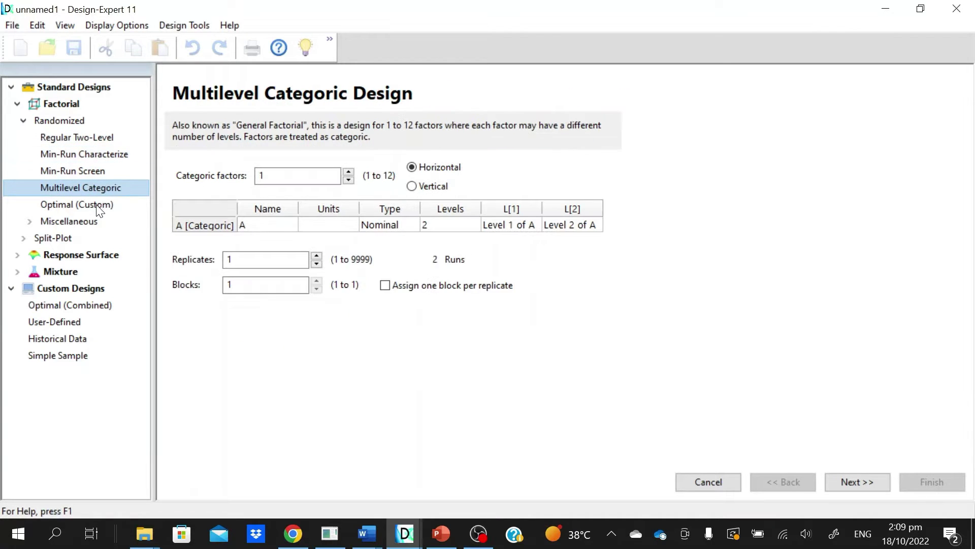
pyautogui.click(98, 205)
pyautogui.click(80, 222)
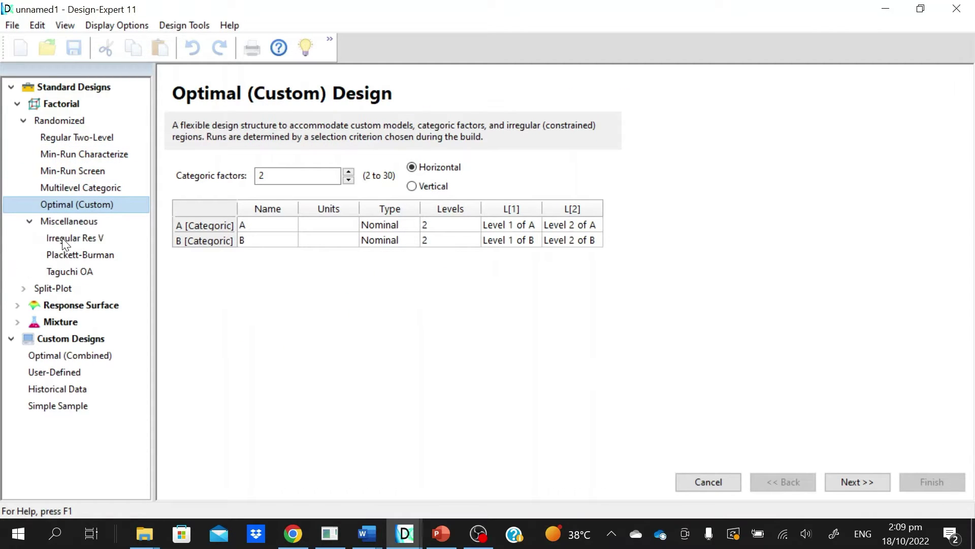
pyautogui.click(29, 221)
pyautogui.click(79, 140)
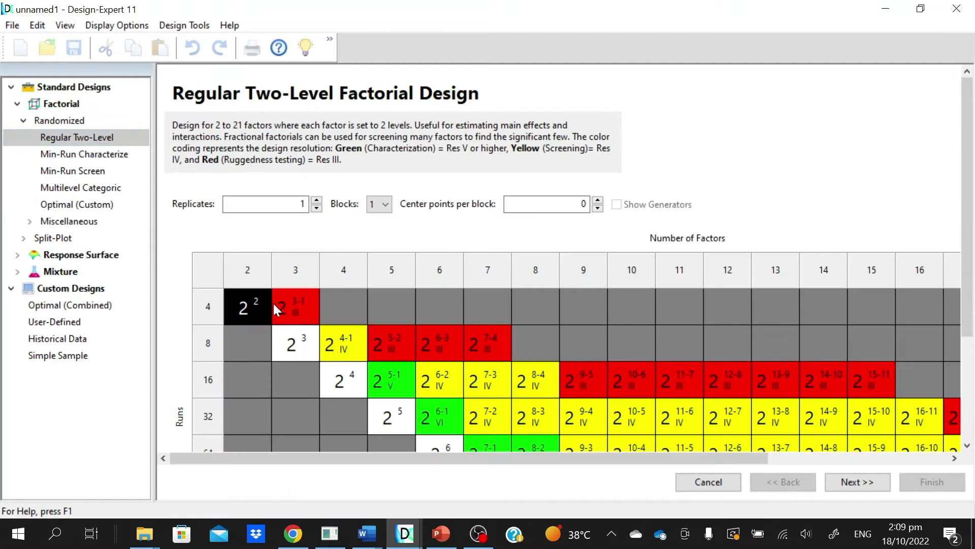
# Step: Browse the full and fractional options for 3 to 5 factors in the Regular Two-Level design grid
pyautogui.click(296, 341)
pyautogui.click(342, 342)
pyautogui.click(388, 355)
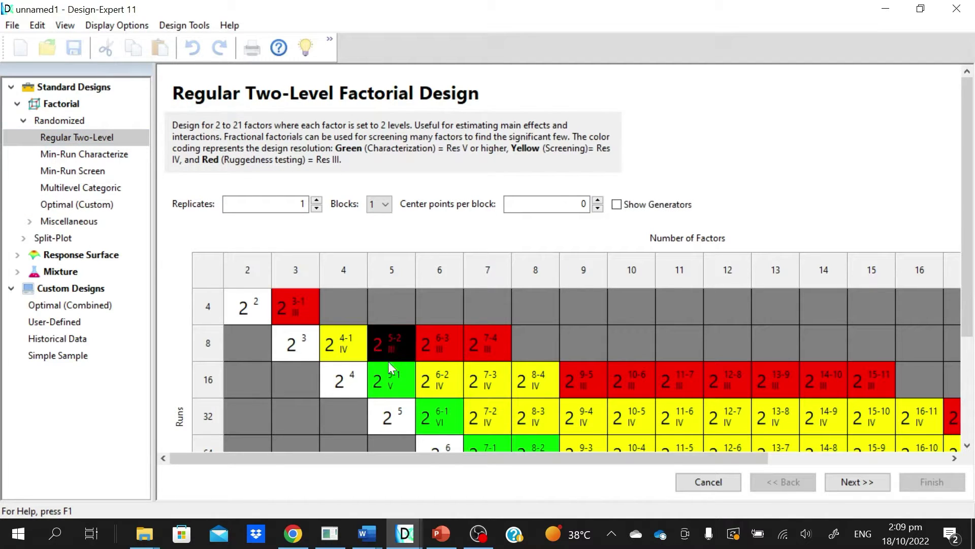
pyautogui.click(361, 375)
pyautogui.click(392, 380)
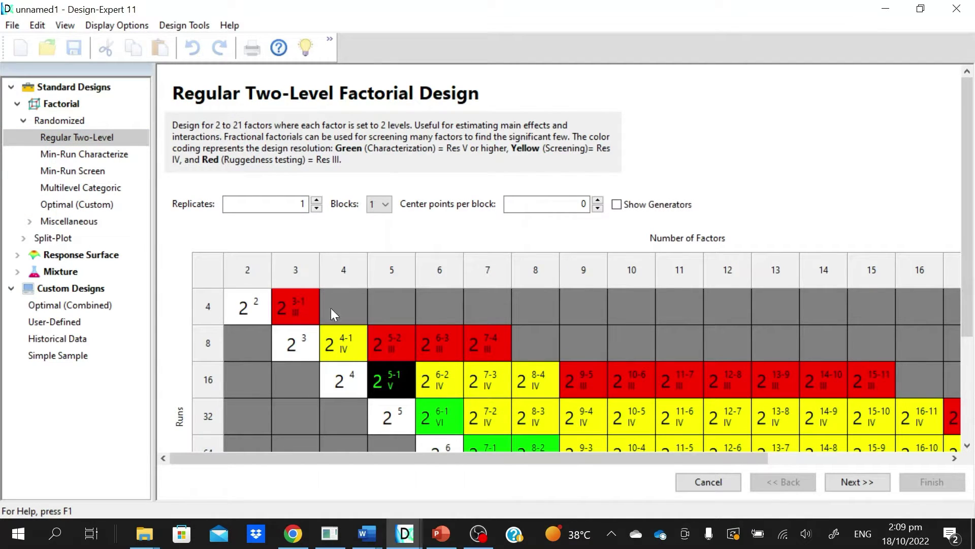
# Step: Expand the Response Surface design group and show its Central Composite setup
pyautogui.click(63, 256)
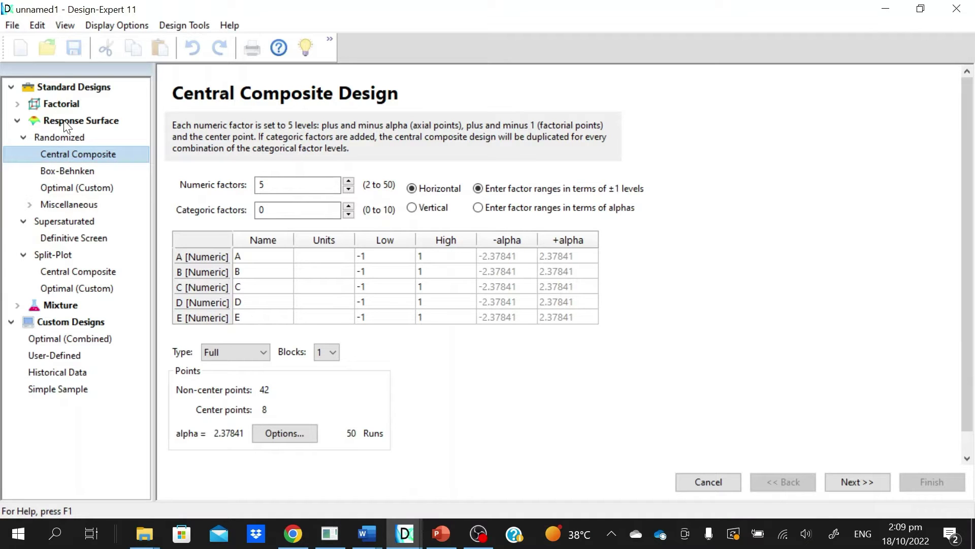
pyautogui.click(21, 140)
pyautogui.click(22, 139)
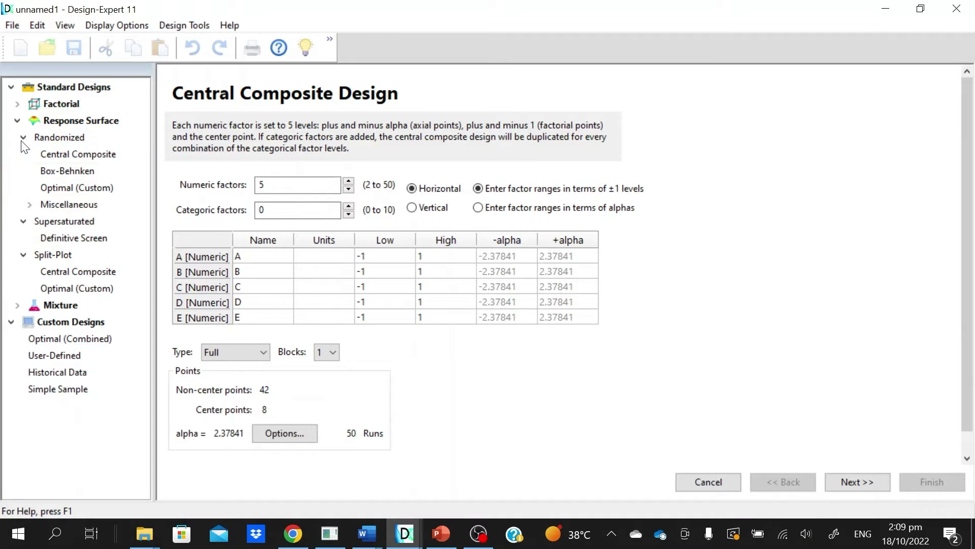
pyautogui.click(18, 121)
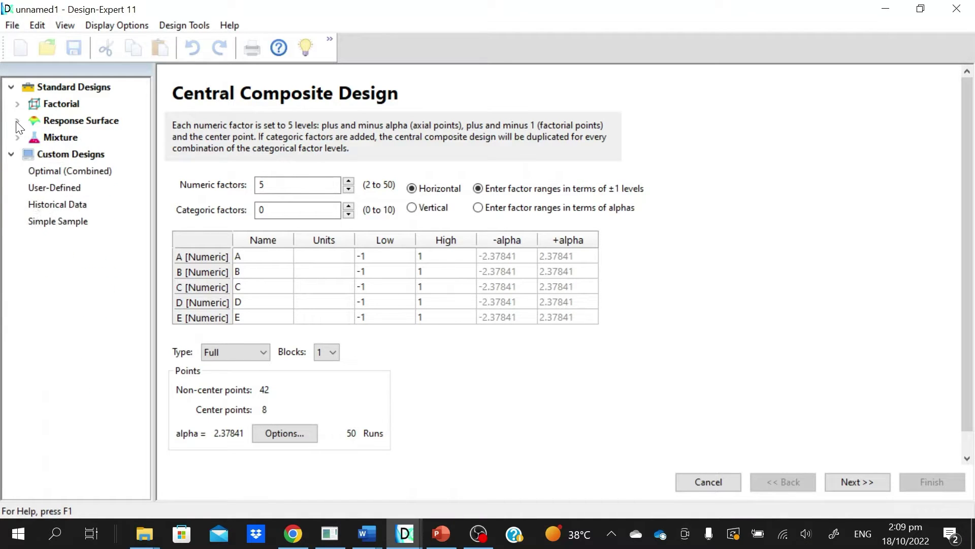
pyautogui.doubleClick(60, 122)
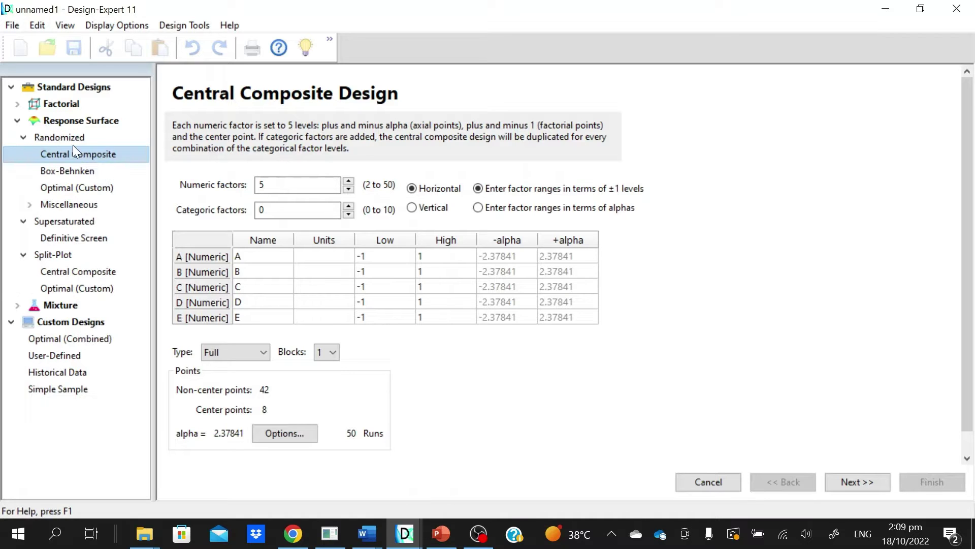
# Step: Look through the other randomized response surface designs, from Box-Behnken and Optimal (Custom) to the miscellaneous 3-Level Factorial, Hybrid, Pentagonal and Hexagonal
pyautogui.click(65, 172)
pyautogui.click(69, 186)
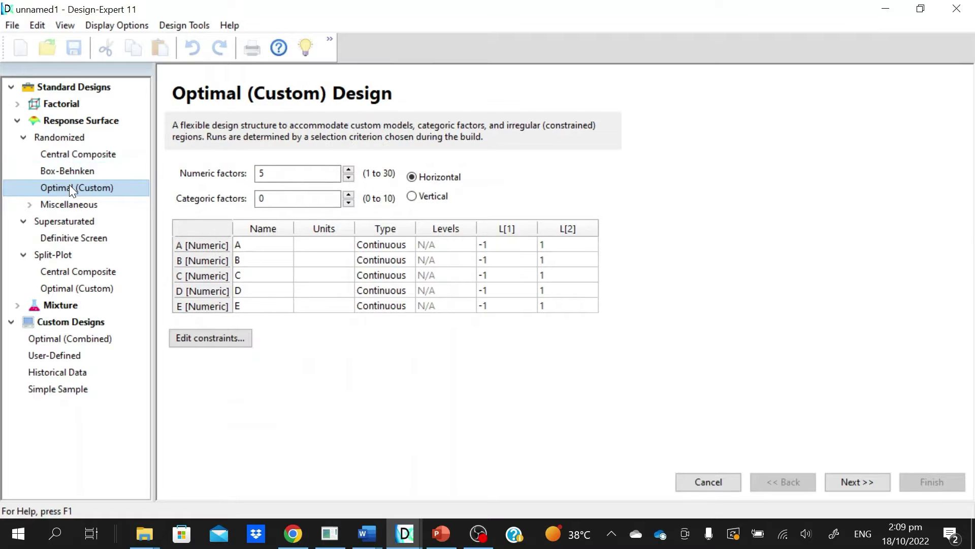
pyautogui.doubleClick(69, 204)
pyautogui.click(70, 221)
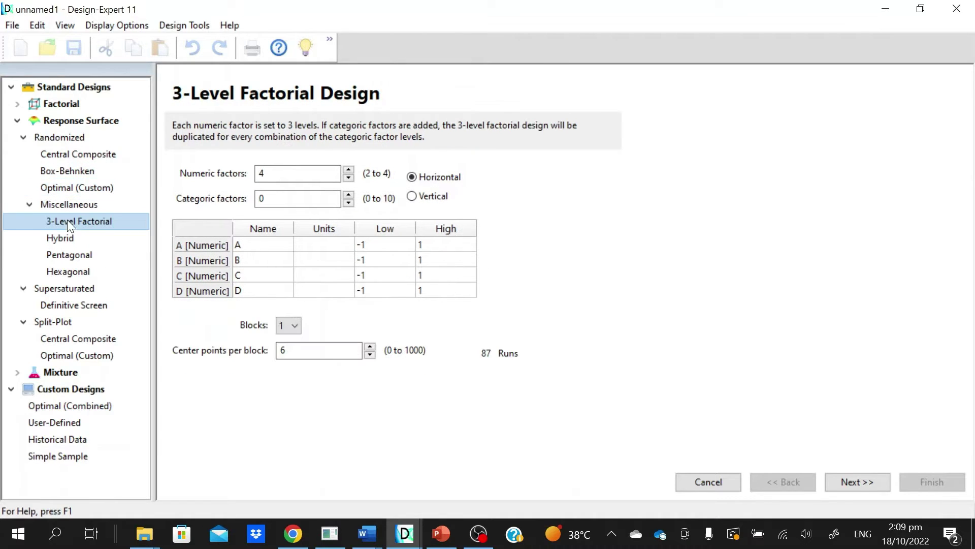
pyautogui.click(56, 238)
pyautogui.click(61, 256)
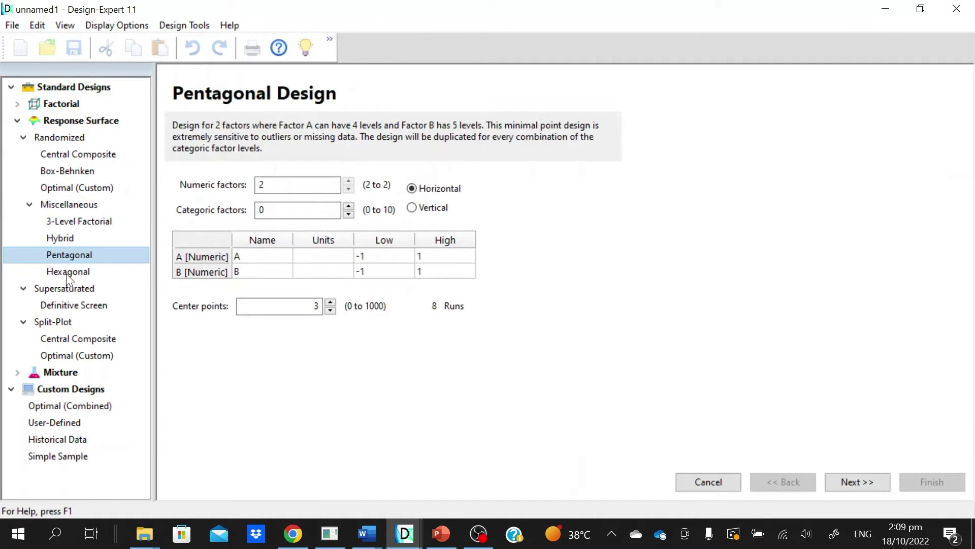
pyautogui.click(66, 272)
# Step: Compare the Box-Behnken and Central Composite setups and choose the Box-Behnken design
pyautogui.click(71, 172)
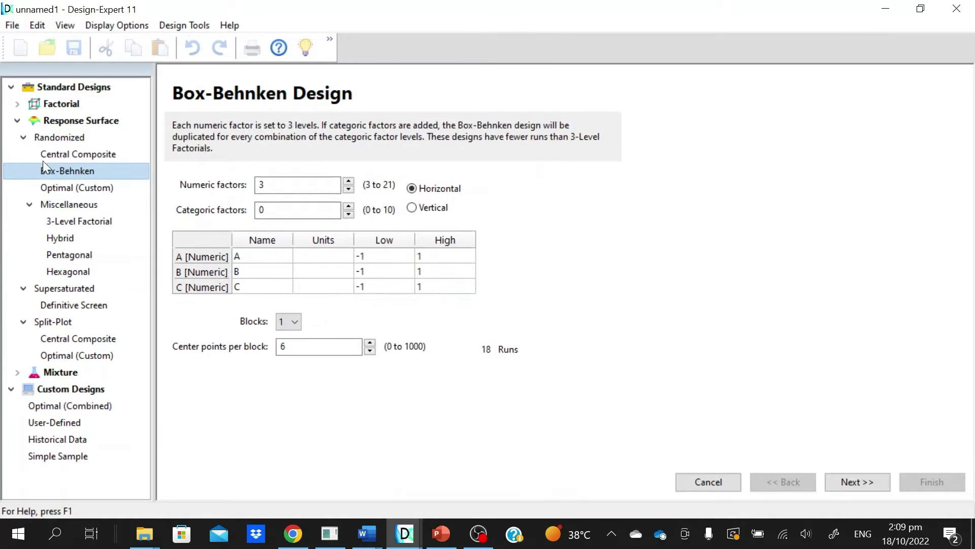
pyautogui.click(79, 155)
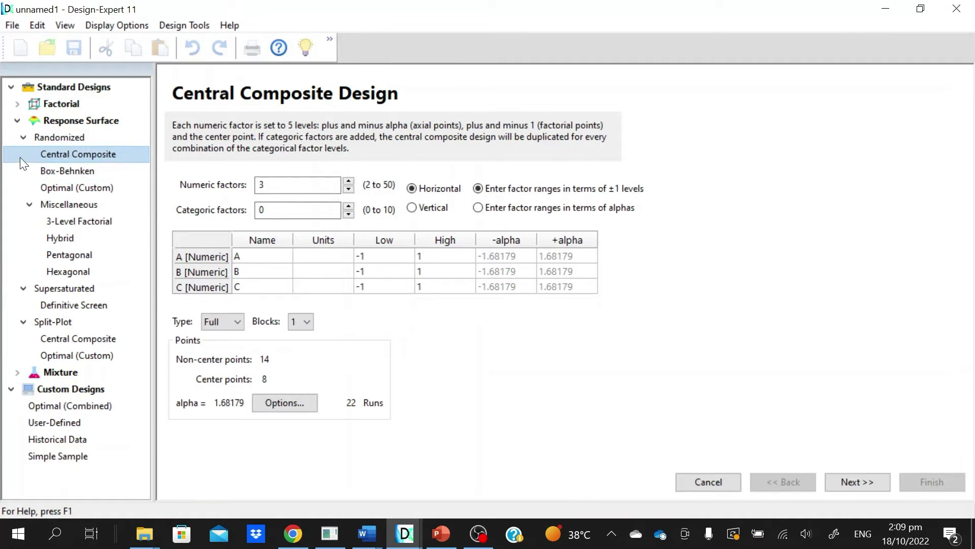
pyautogui.click(71, 173)
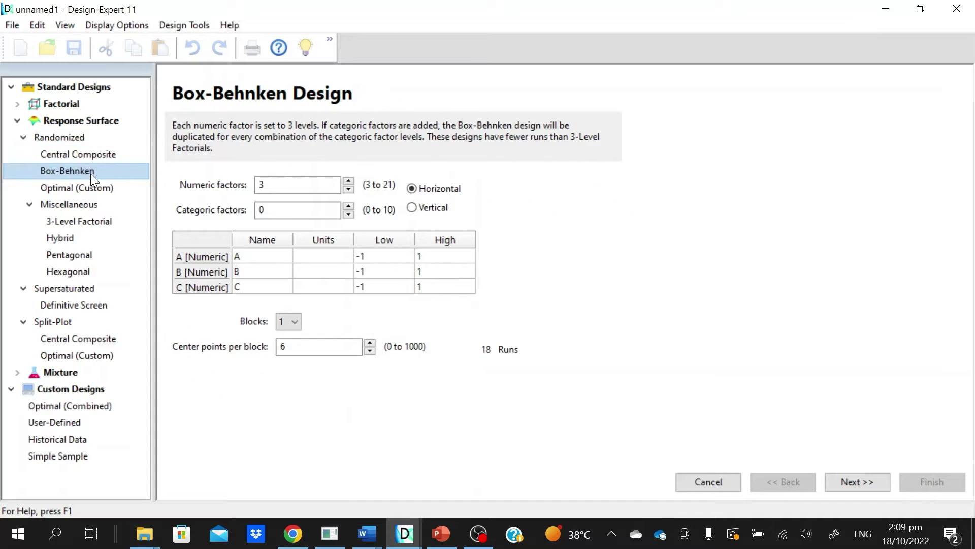
# Step: Read the Box-Behnken description, focusing on the levels per numeric factor and the number of runs compared with 3-Level Factorials
pyautogui.click(261, 185)
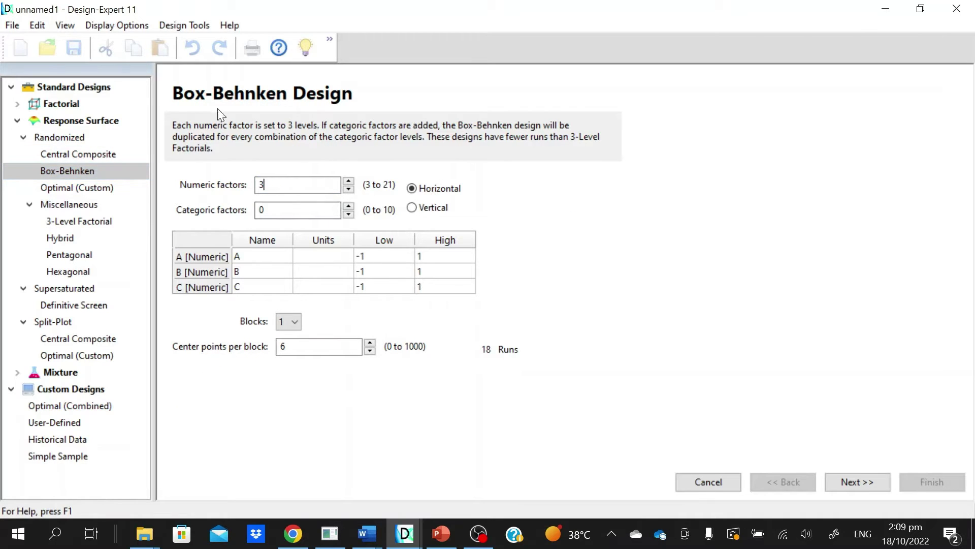
pyautogui.moveTo(173, 99); pyautogui.dragTo(379, 102)
pyautogui.click(336, 107)
pyautogui.moveTo(175, 95); pyautogui.dragTo(364, 99)
pyautogui.click(364, 99)
pyautogui.moveTo(170, 126); pyautogui.dragTo(322, 125)
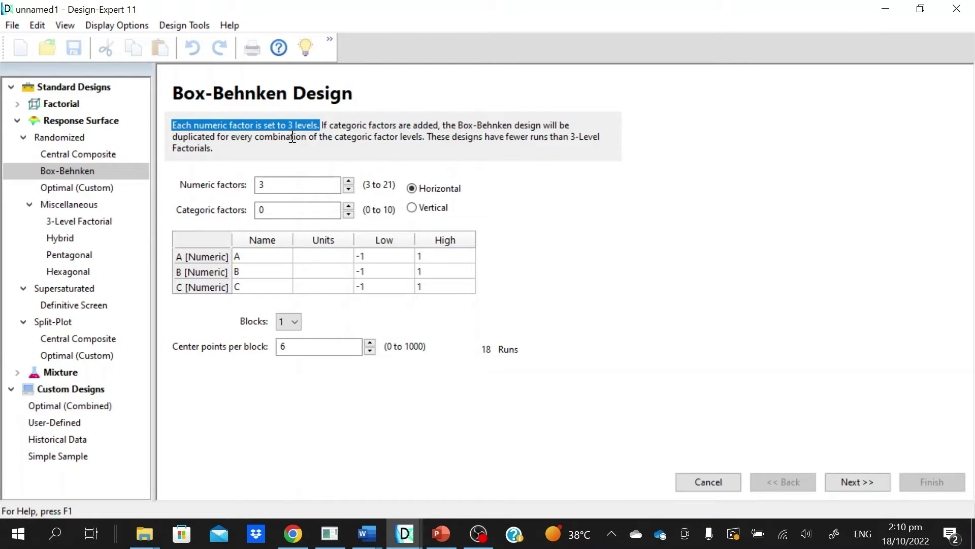
pyautogui.moveTo(432, 142); pyautogui.dragTo(595, 154)
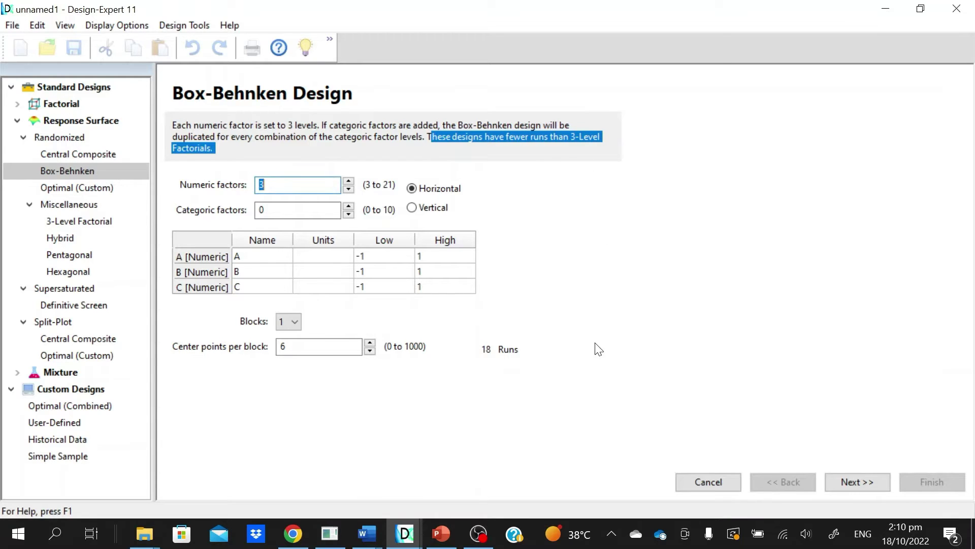
pyautogui.click(420, 143)
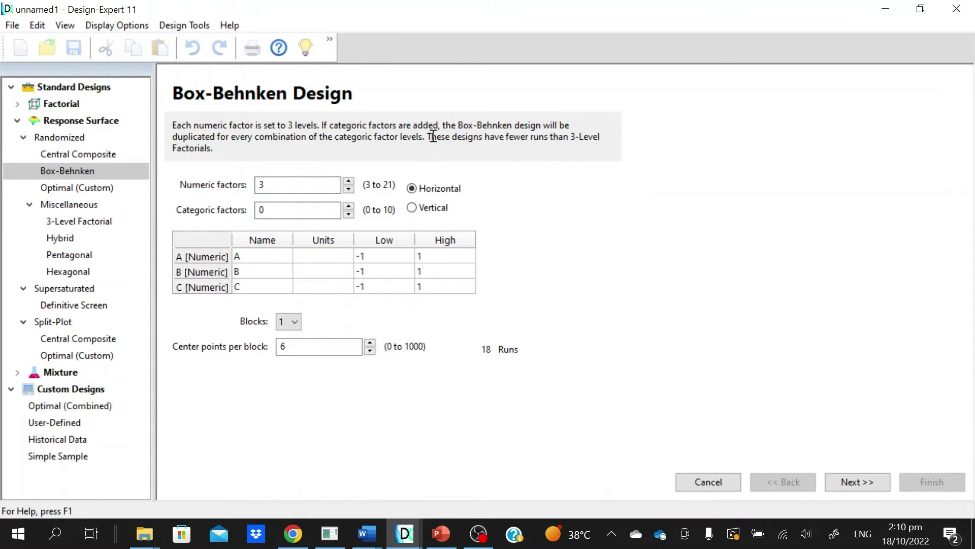
pyautogui.moveTo(427, 138); pyautogui.dragTo(256, 161)
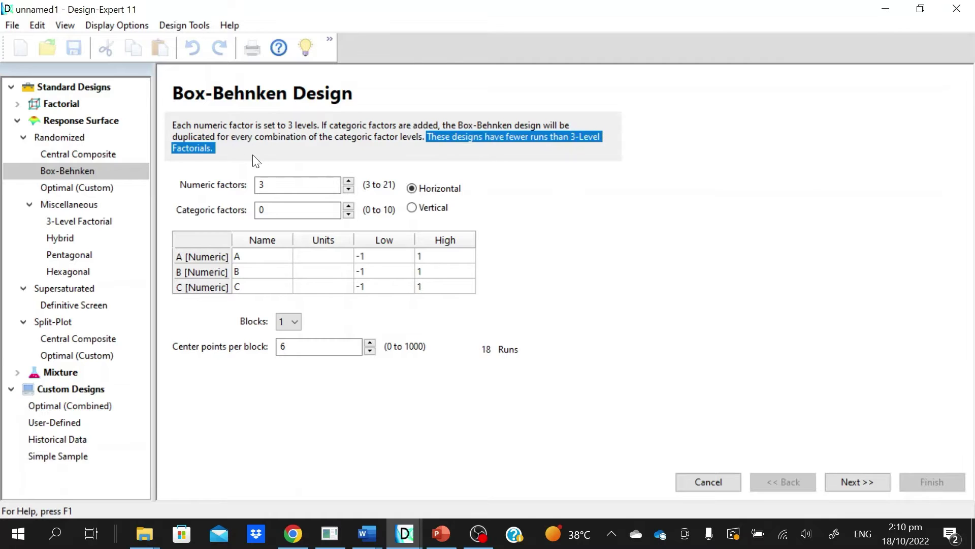
pyautogui.click(253, 155)
# Step: Switch to the Design File document in Word and go up to Table 1 with the experimental range and levels
pyautogui.doubleClick(310, 188)
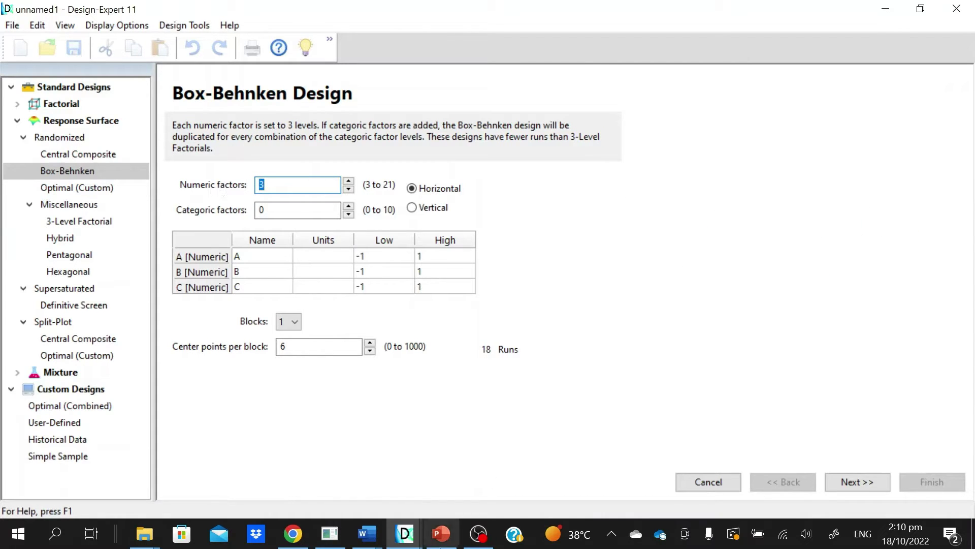
pyautogui.click(368, 542)
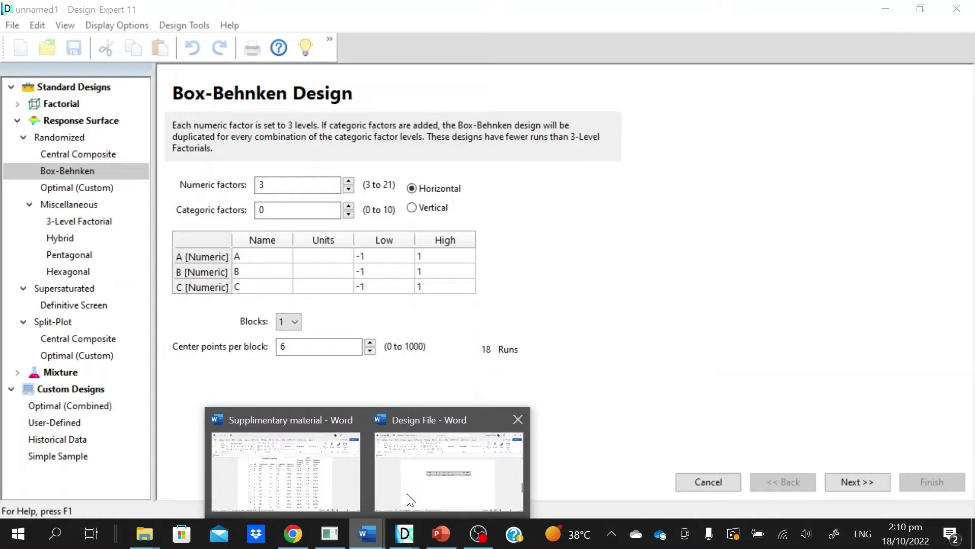
pyautogui.click(426, 485)
pyautogui.scroll(10, 459, 449)
pyautogui.scroll(8, 458, 449)
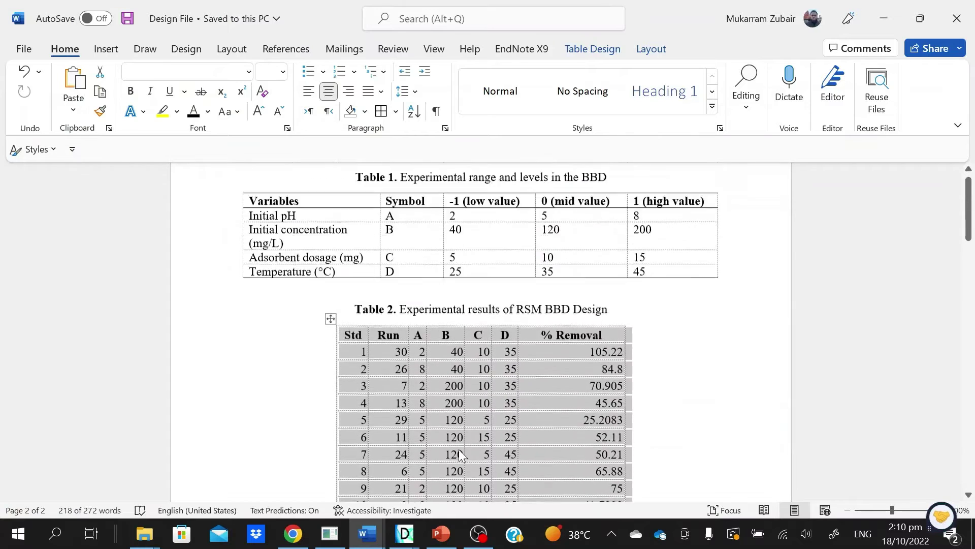
# Step: Examine the variables listed in Table 1, from initial pH to temperature, to determine the factors for the design
pyautogui.moveTo(347, 251); pyautogui.dragTo(647, 265)
pyautogui.click(647, 265)
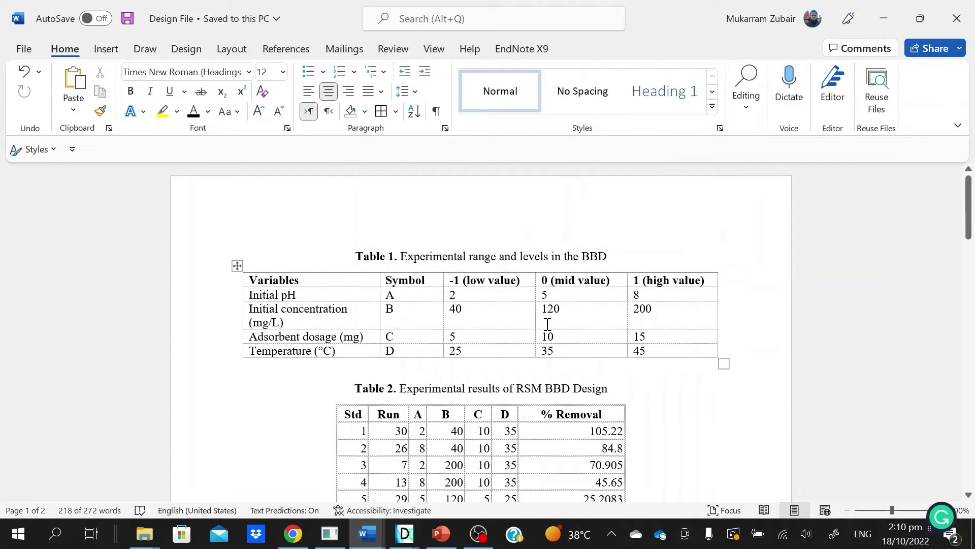
pyautogui.click(245, 295)
pyautogui.click(240, 309)
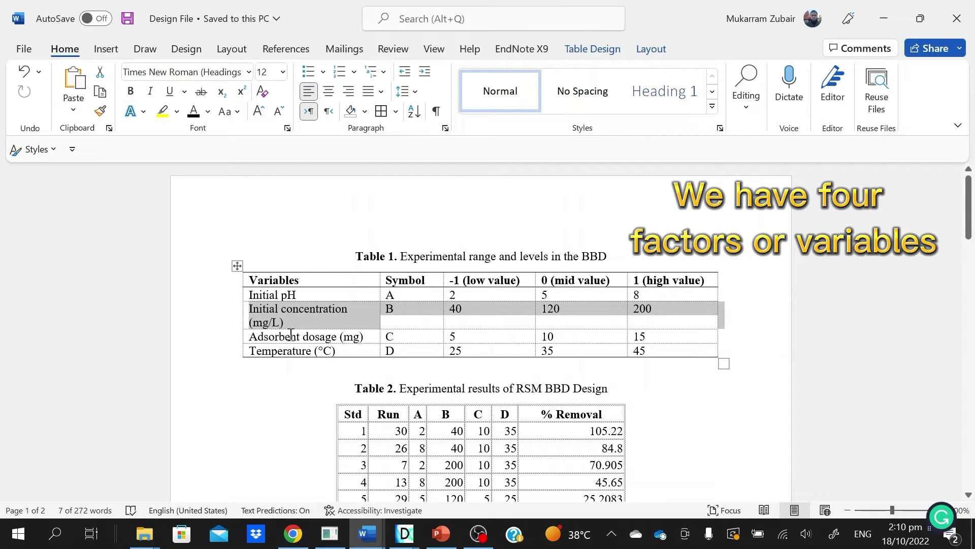
pyautogui.click(292, 337)
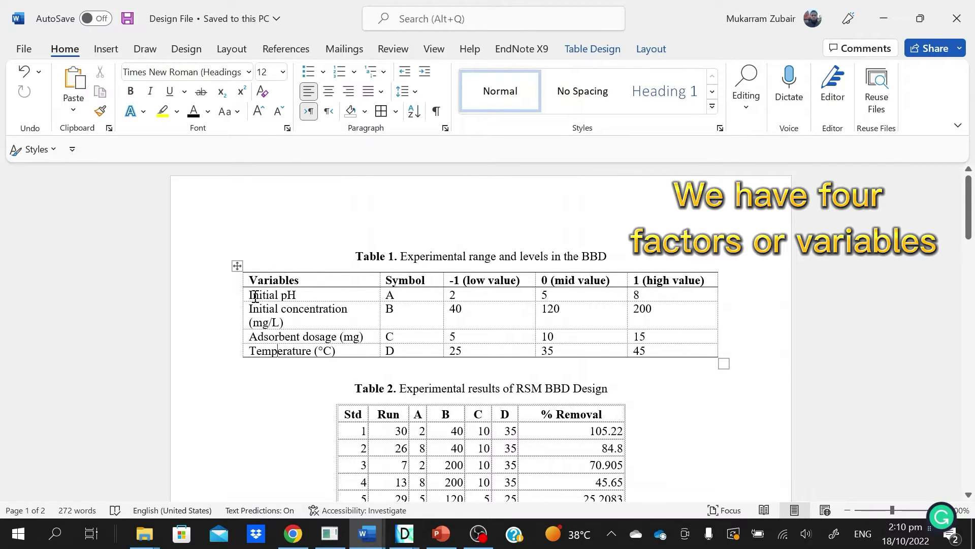
pyautogui.moveTo(255, 295); pyautogui.dragTo(327, 350)
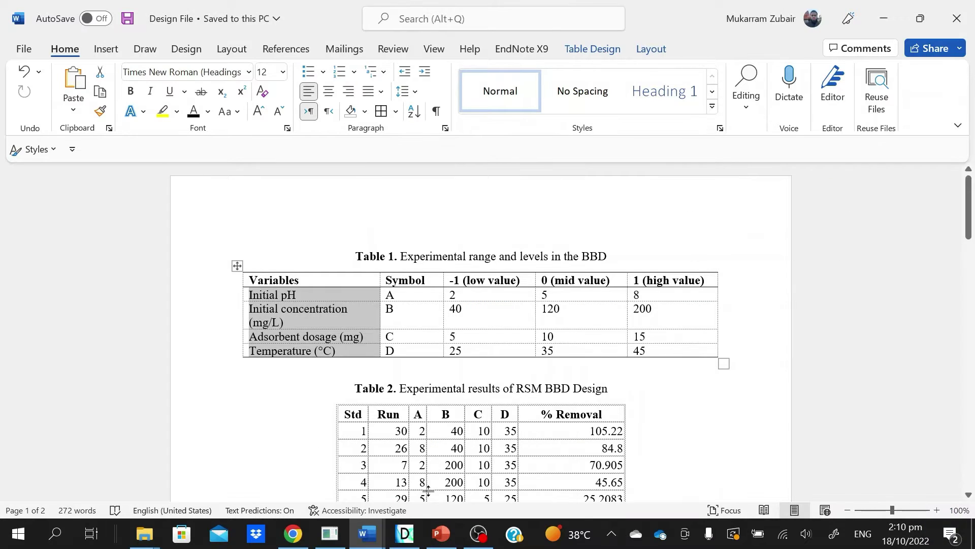
# Step: Return to Design-Expert, set the Box-Behnken numeric factors to 4, and select factor A's name cell
pyautogui.click(402, 538)
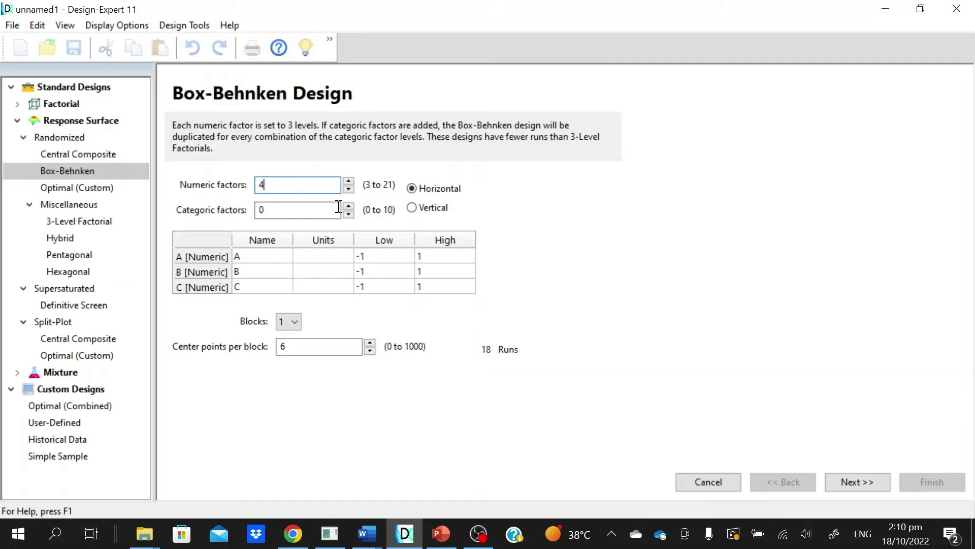
pyautogui.click(296, 211)
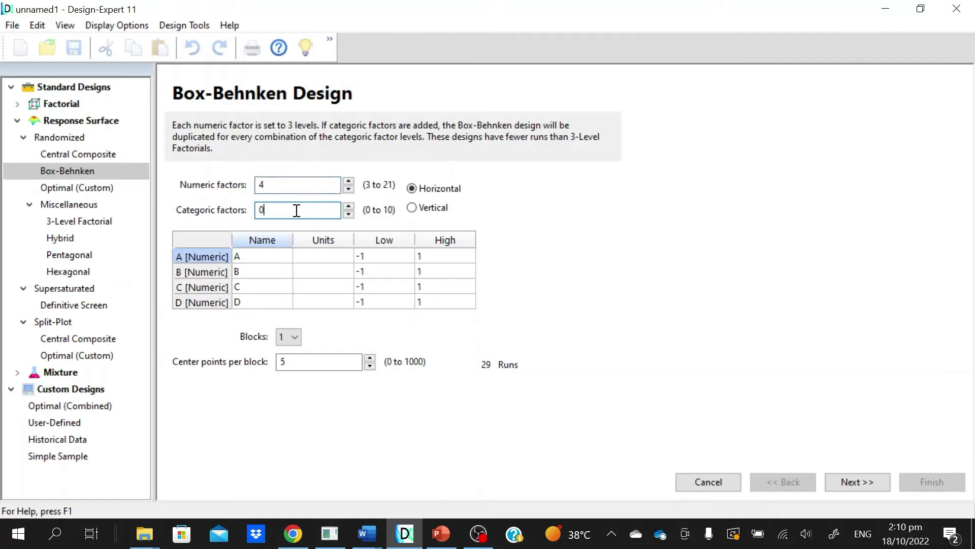
pyautogui.click(259, 260)
pyautogui.click(257, 273)
pyautogui.click(258, 286)
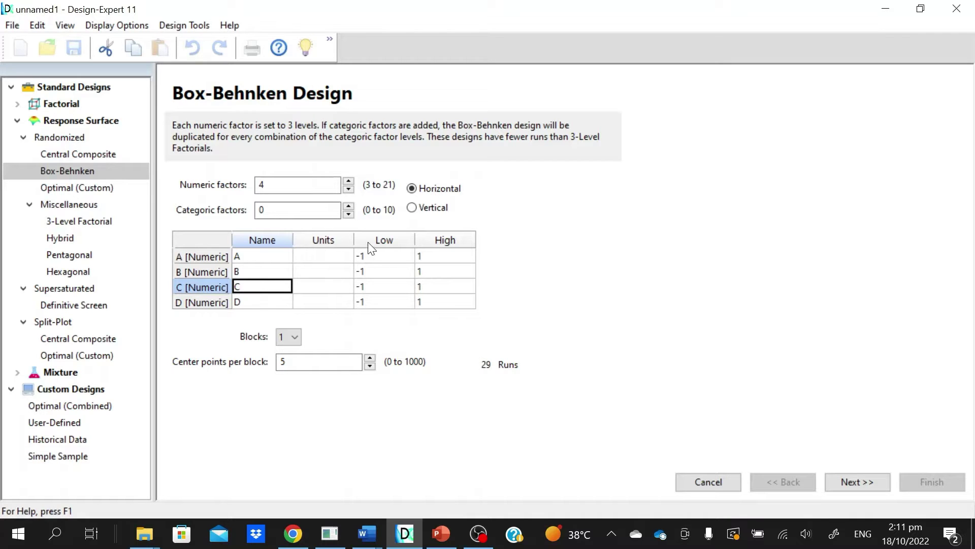
pyautogui.click(270, 258)
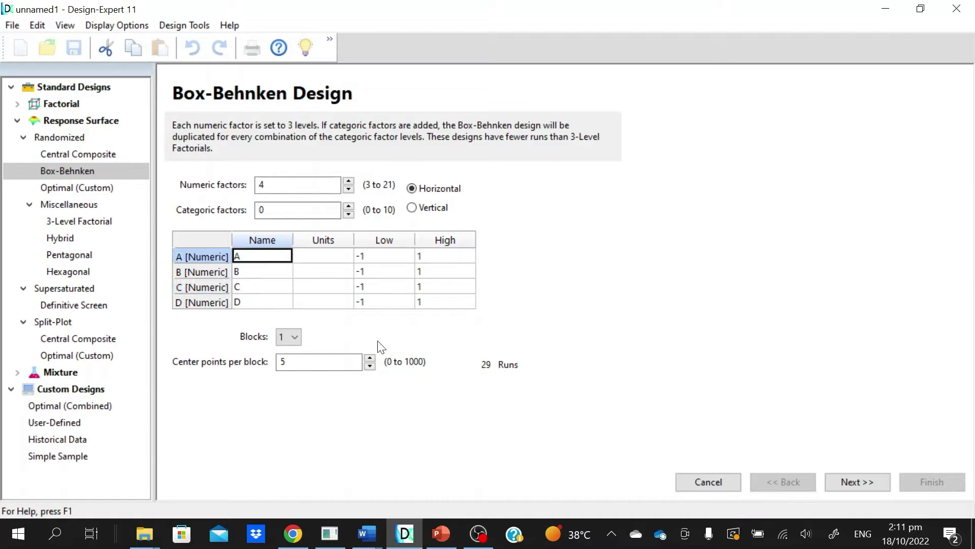
# Step: Close the Supplimentary material document in Word and return to the Box-Behnken setup in Design-Expert
pyautogui.click(364, 536)
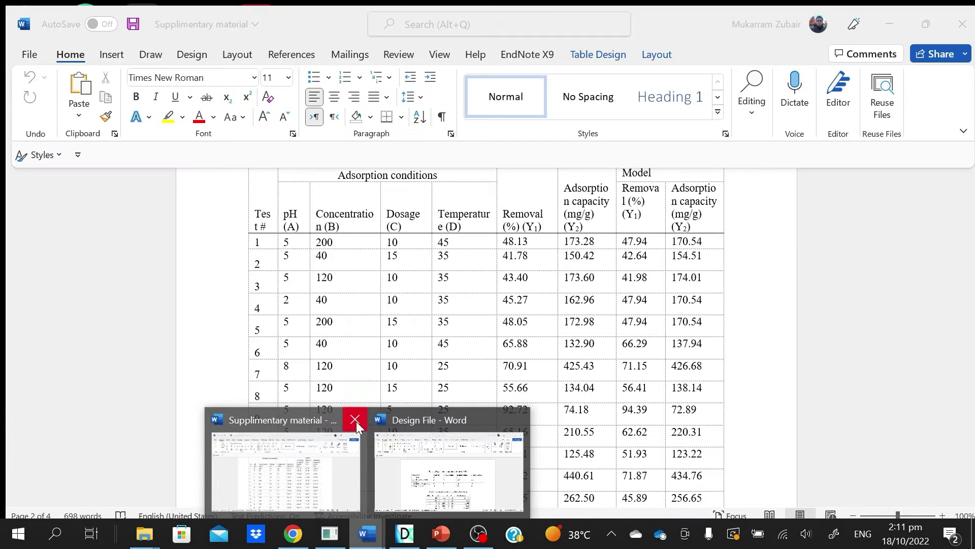
pyautogui.click(354, 420)
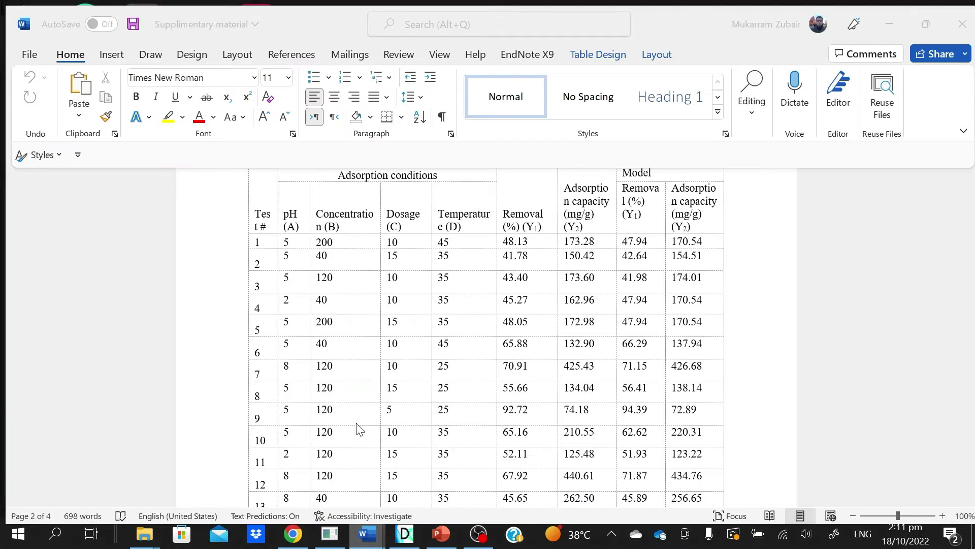
pyautogui.click(500, 307)
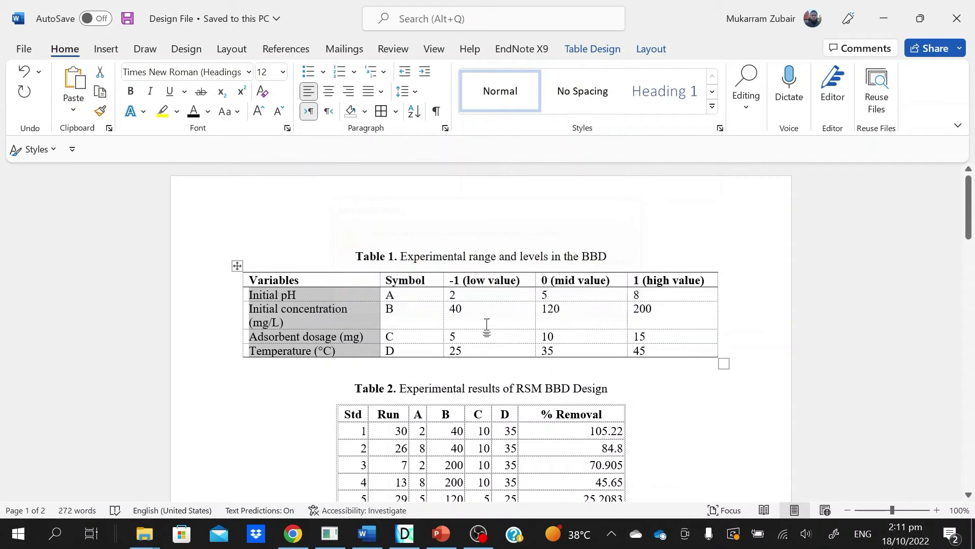
pyautogui.click(404, 533)
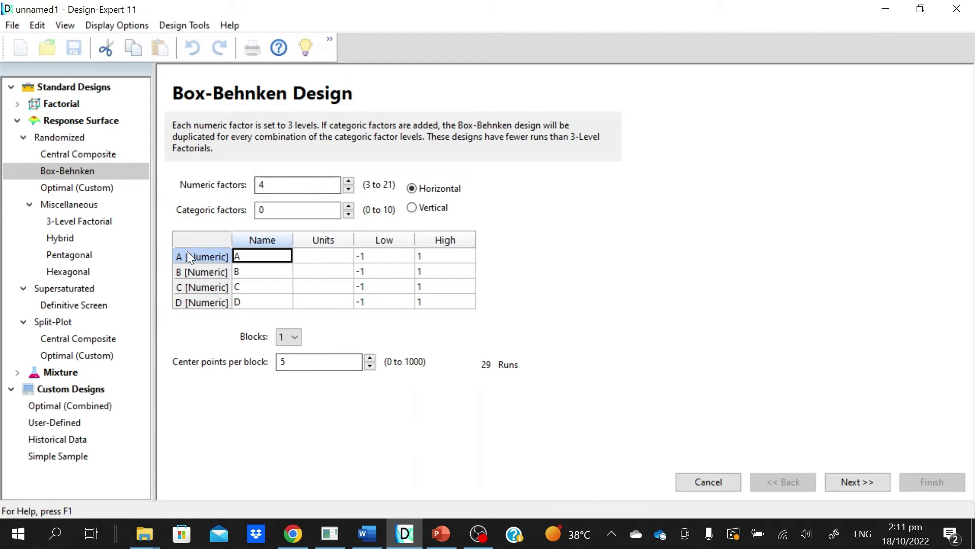
# Step: Copy "Initial pH" from Table 1 in the Word Design File and paste it as factor A's name in Design-Expert
pyautogui.click(284, 277)
pyautogui.click(281, 286)
pyautogui.click(281, 304)
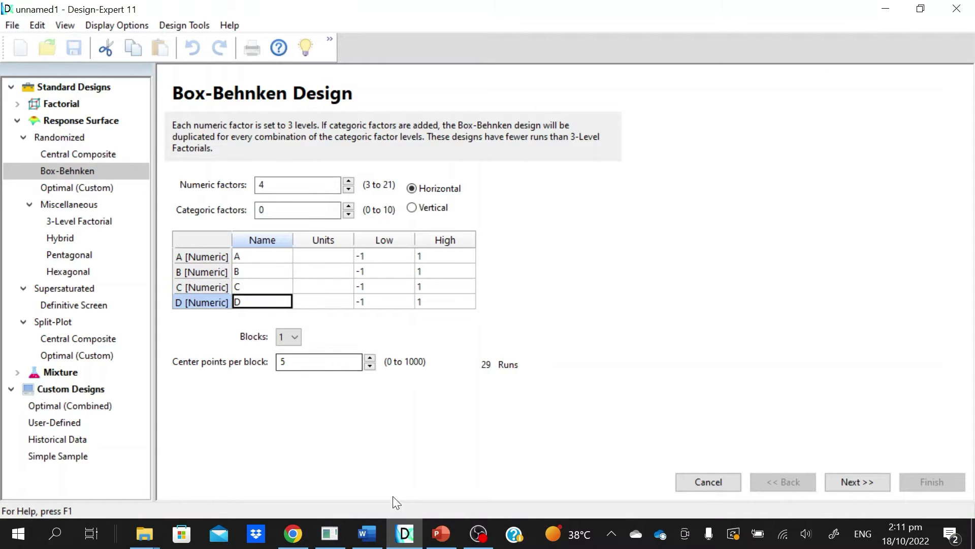
pyautogui.click(367, 533)
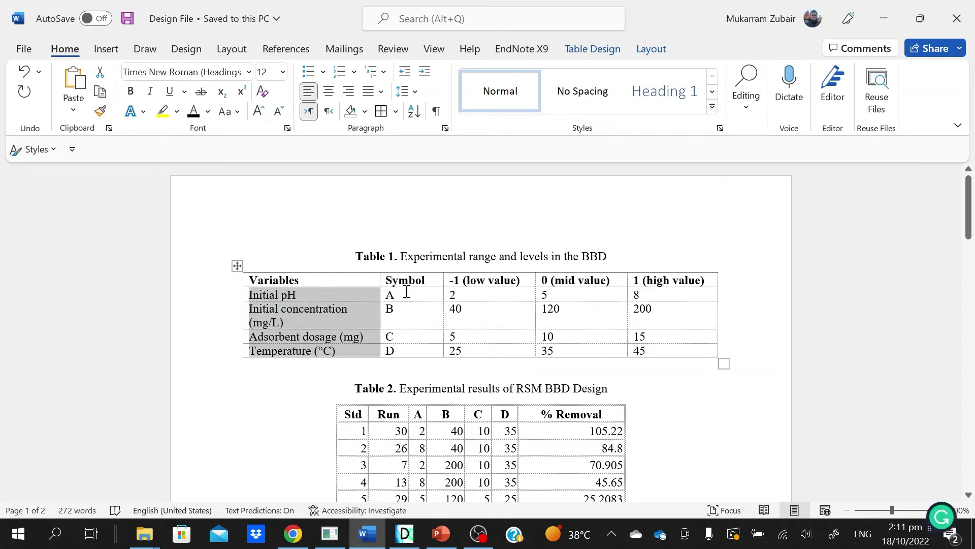
pyautogui.doubleClick(390, 295)
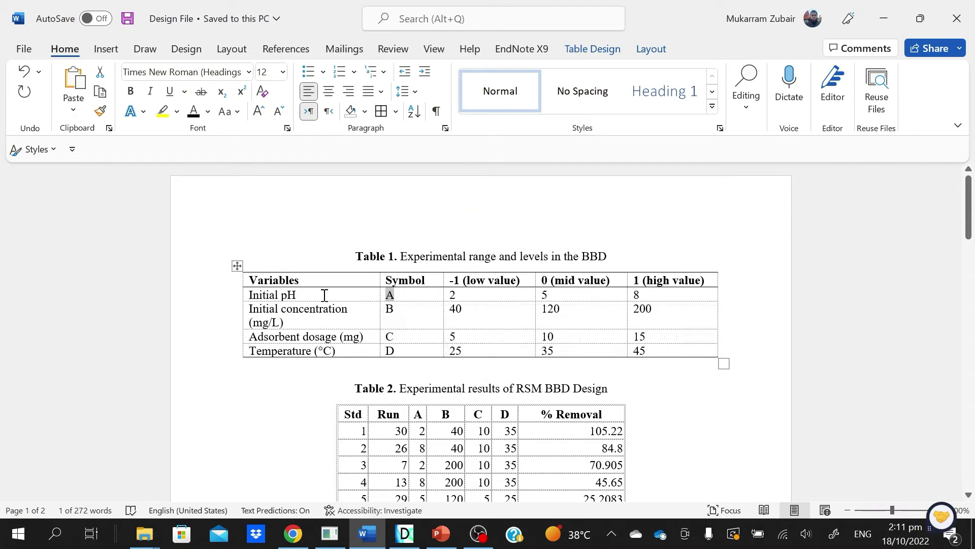
pyautogui.moveTo(298, 295); pyautogui.dragTo(260, 295)
pyautogui.hotkey('ctrl', 'c')
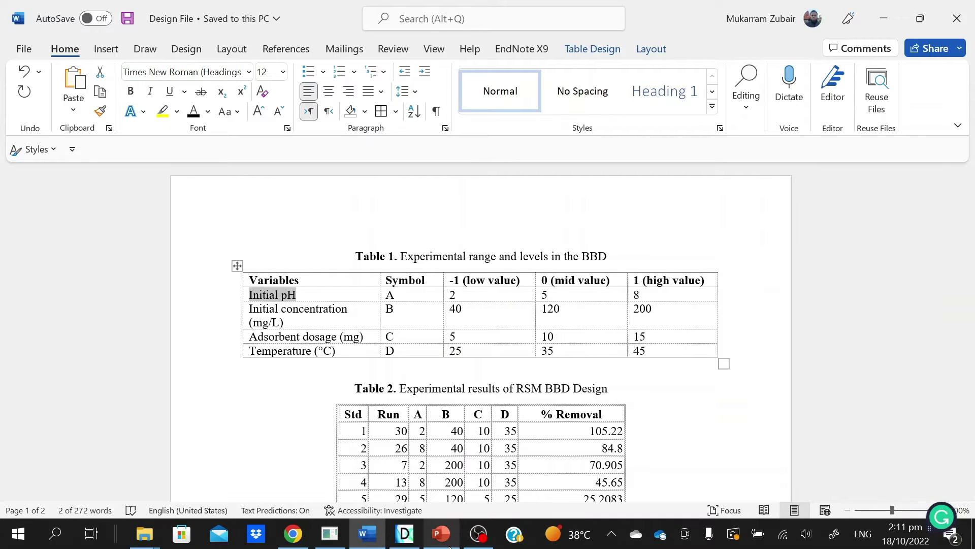
pyautogui.click(414, 537)
pyautogui.click(282, 257)
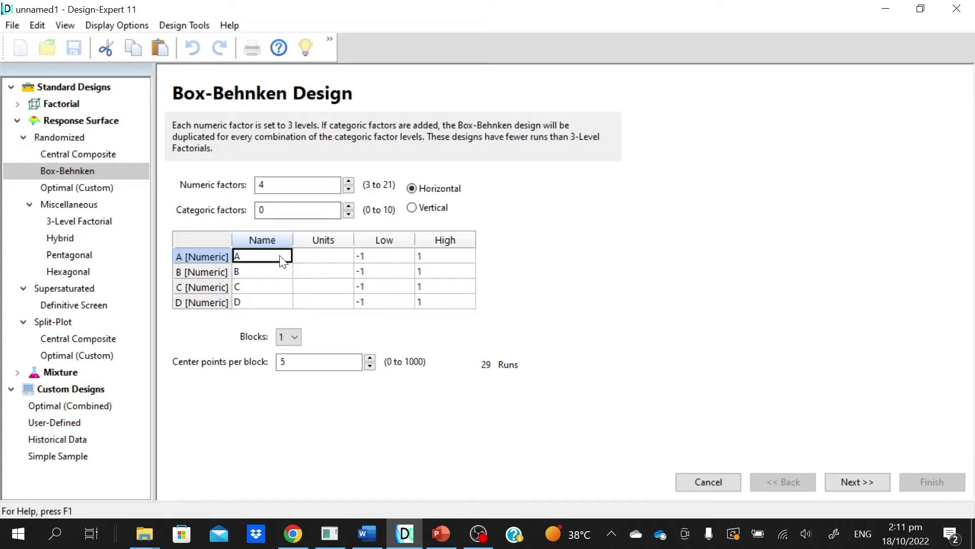
pyautogui.hotkey('ctrl', 'v')
pyautogui.press('Return')
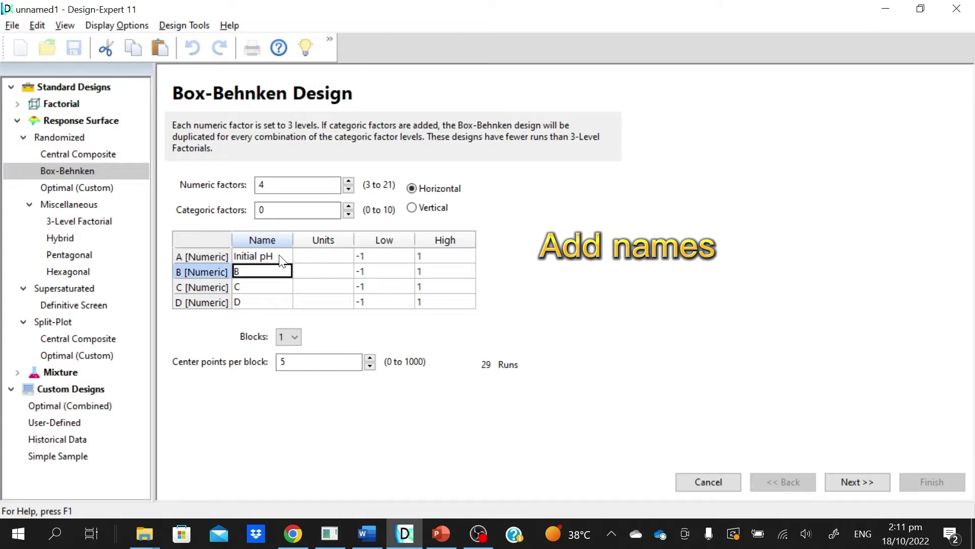
# Step: Copy "Initial concentration" from Table 1 in Word and paste it as factor B's name in Design-Expert
pyautogui.hotkey('alt', 'Tab')
pyautogui.moveTo(353, 309); pyautogui.dragTo(252, 309)
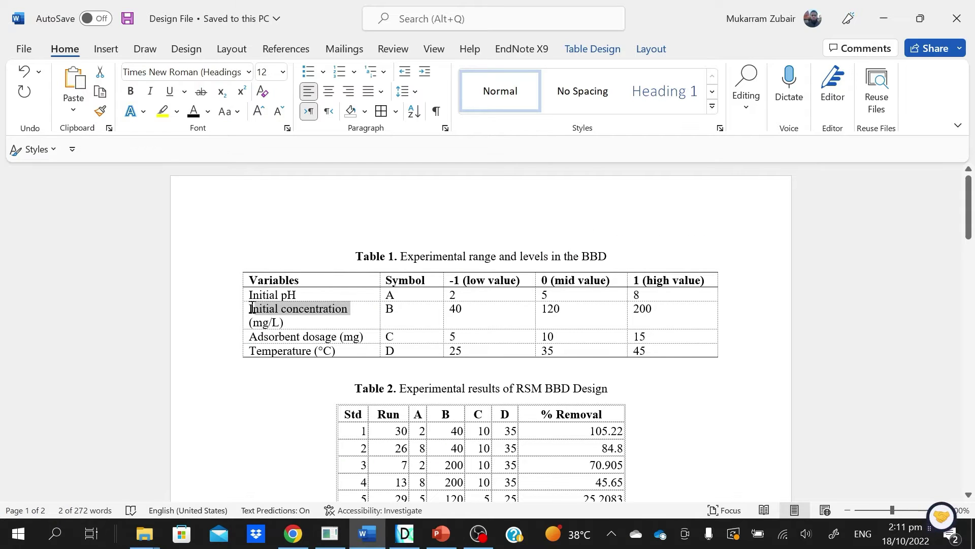
pyautogui.hotkey('ctrl', 'c')
pyautogui.hotkey('alt', 'Tab')
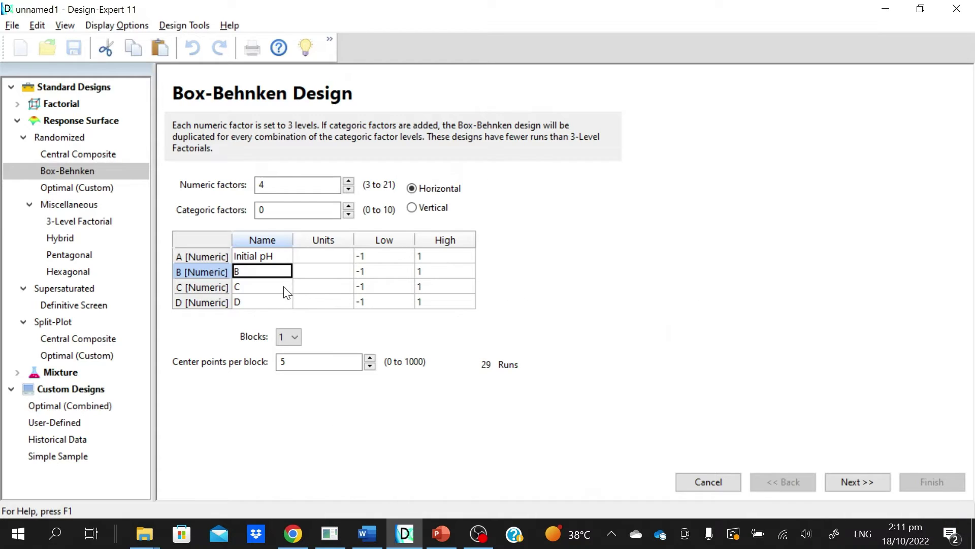
pyautogui.hotkey('ctrl', 'v')
# Step: Copy "Adsorbent dosage" from Table 1 in Word and paste it as factor C's name in Design-Expert
pyautogui.hotkey('alt', 'Tab')
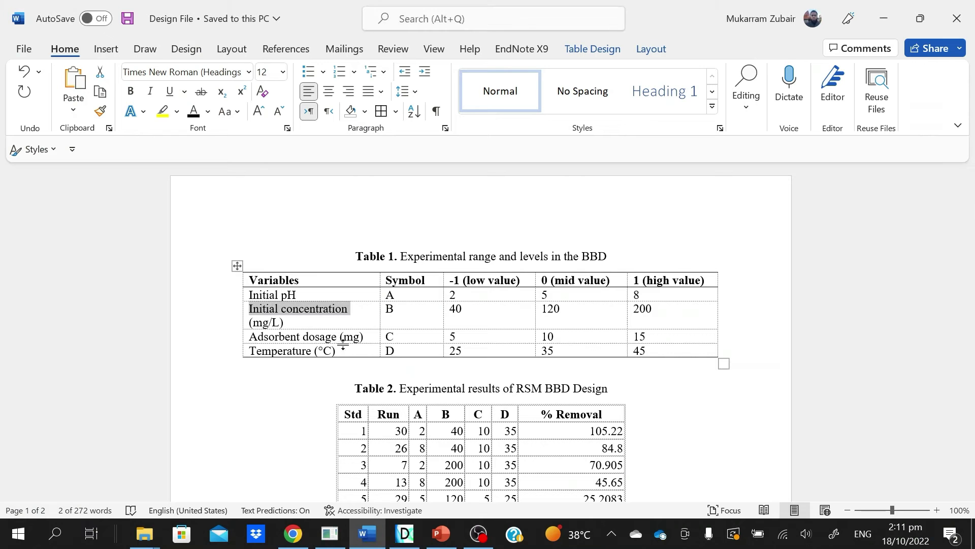
pyautogui.moveTo(339, 336); pyautogui.dragTo(259, 339)
pyautogui.hotkey('ctrl', 'c')
pyautogui.hotkey('alt', 'Tab')
pyautogui.click(262, 288)
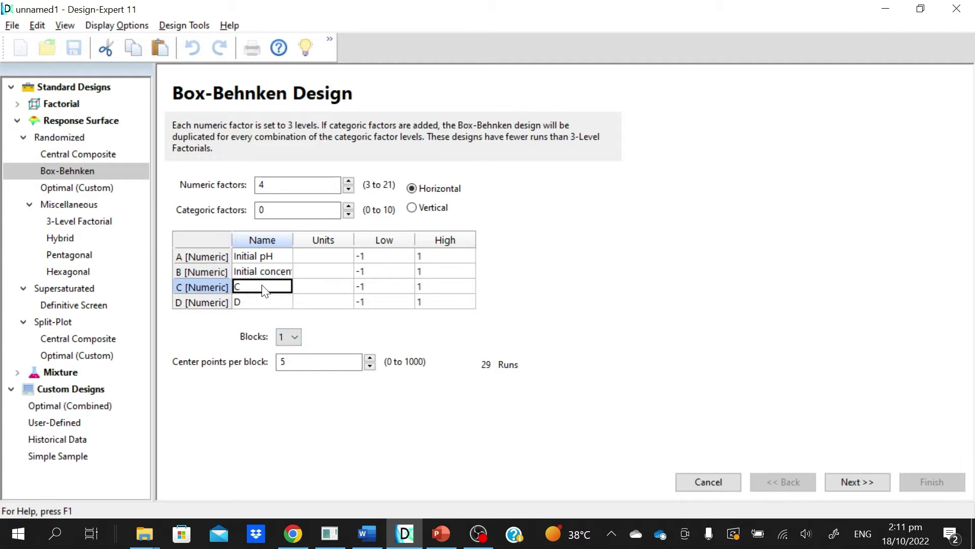
pyautogui.hotkey('ctrl', 'v')
# Step: Copy "Temperature" from Table 1 in Word and paste it as factor D's name in Design-Expert
pyautogui.hotkey('alt', 'Tab')
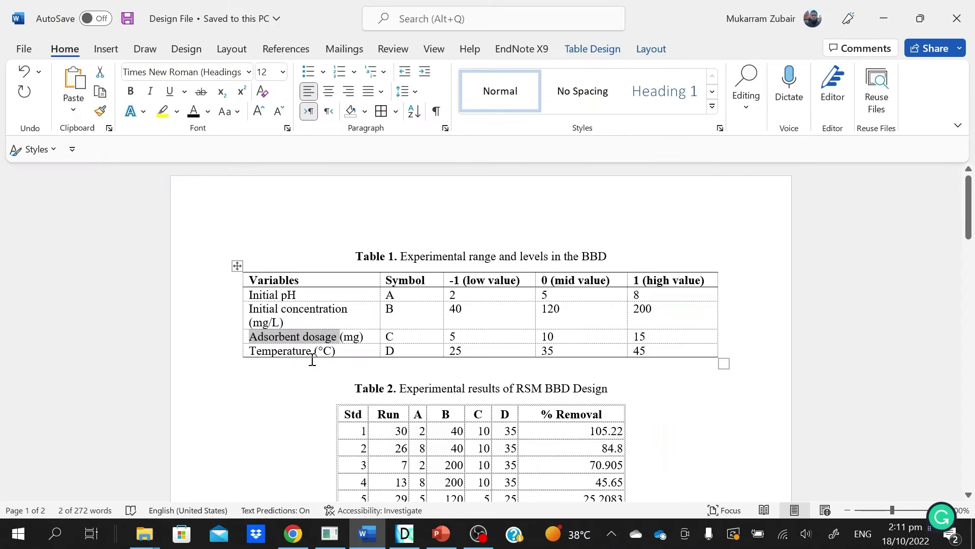
pyautogui.moveTo(311, 351); pyautogui.dragTo(258, 352)
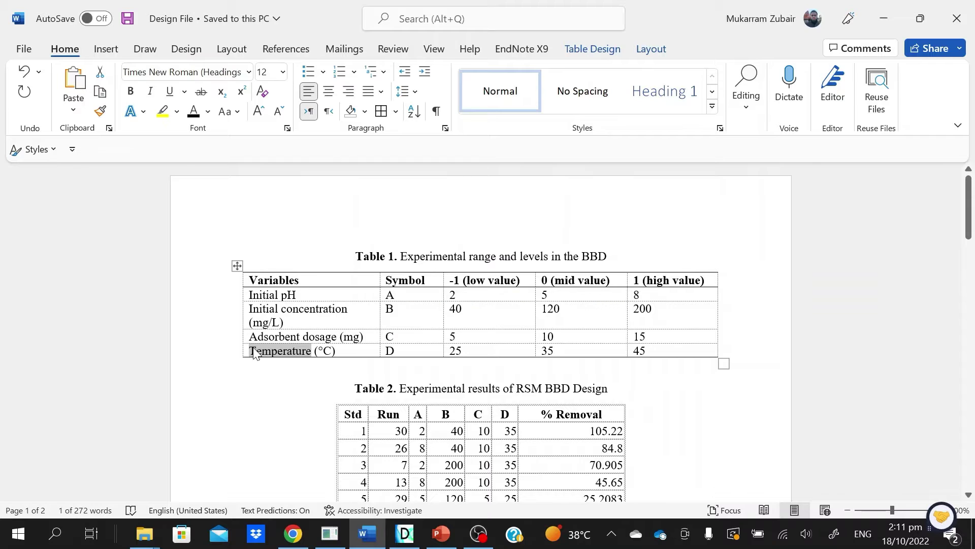
pyautogui.hotkey('ctrl', 'c')
pyautogui.hotkey('alt', 'Tab')
pyautogui.click(263, 301)
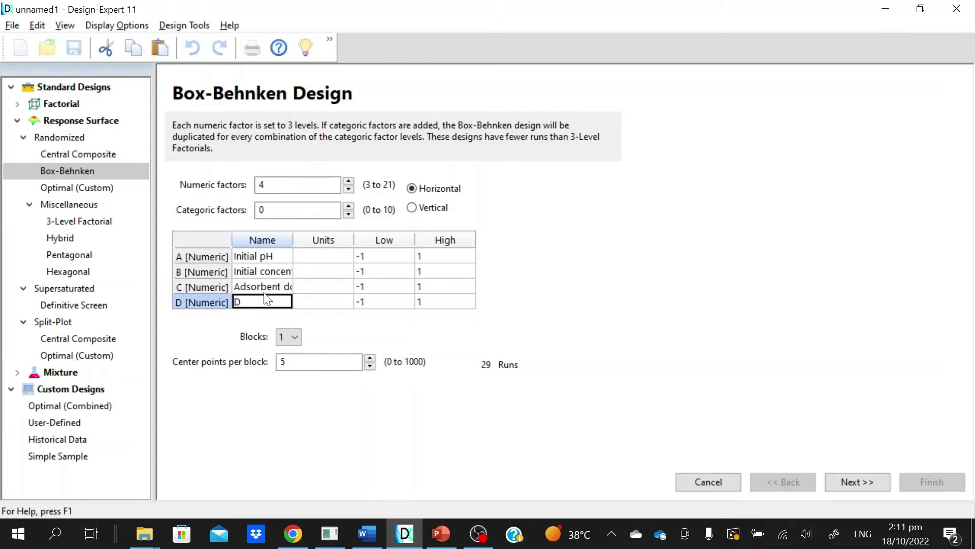
pyautogui.hotkey('ctrl', 'v')
# Step: Check the units in Word's Table 1 and enter mg/L for Initial concentration and mg for Adsorbent dosage in Design-Expert
pyautogui.hotkey('alt', 'Tab')
pyautogui.hotkey('alt', 'Tab')
pyautogui.click(328, 271)
pyautogui.write('mg')
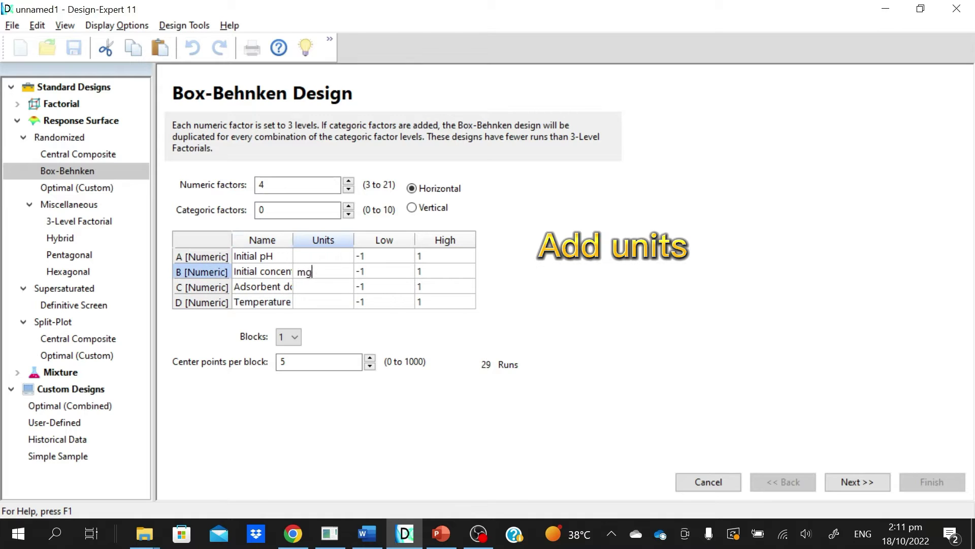
pyautogui.press('Return')
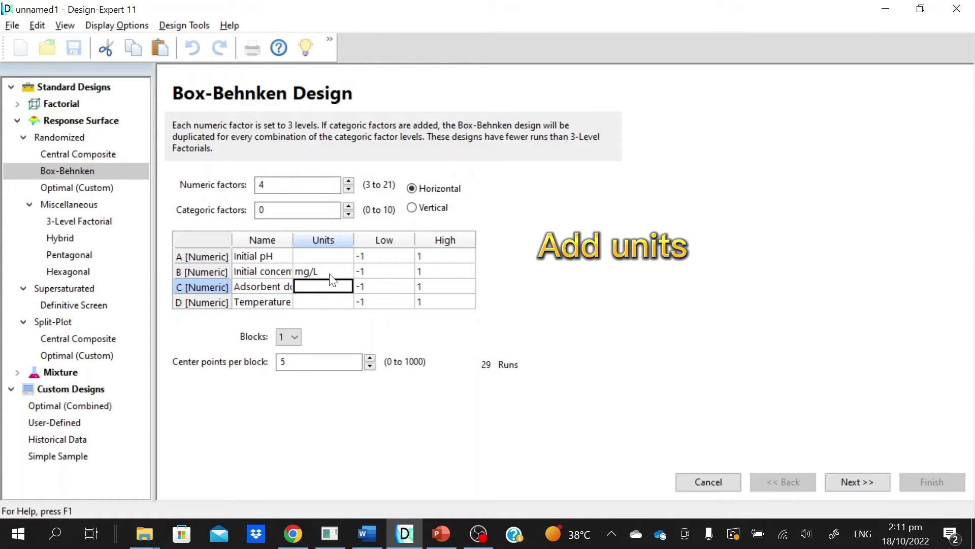
pyautogui.press('Return')
# Step: Take the temperature unit from Table 1 in Word and enter °C as factor D's units in Design-Expert
pyautogui.hotkey('alt', 'Tab')
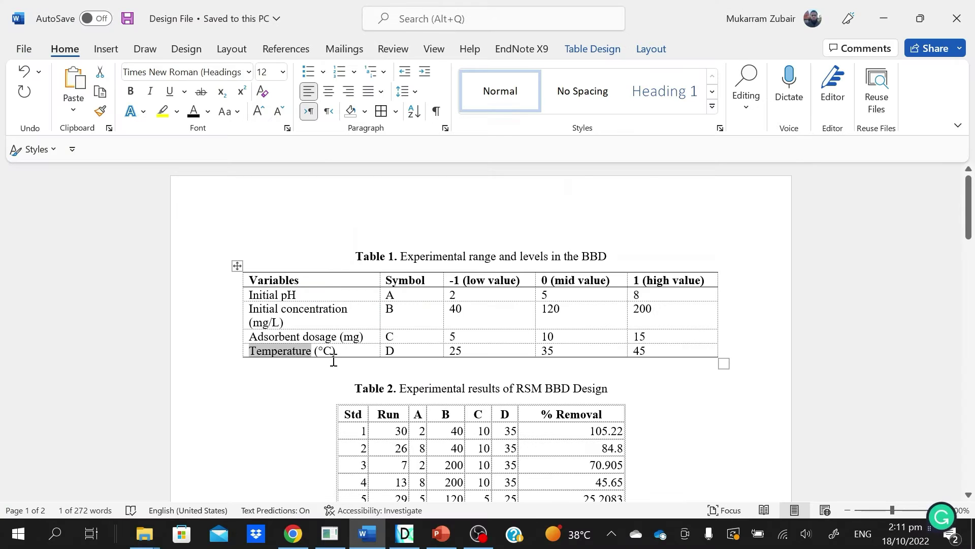
pyautogui.click(332, 352)
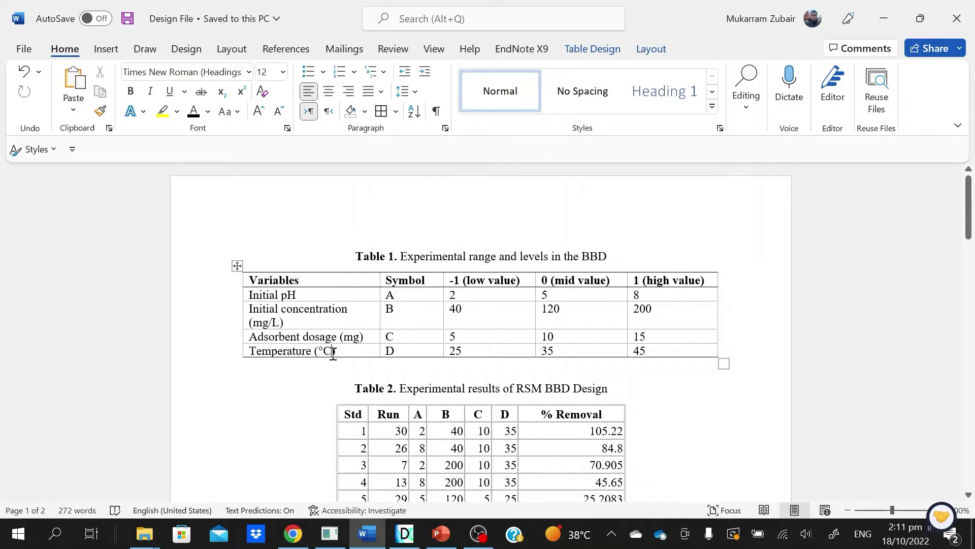
pyautogui.doubleClick(332, 352)
pyautogui.hotkey('alt', 'Tab')
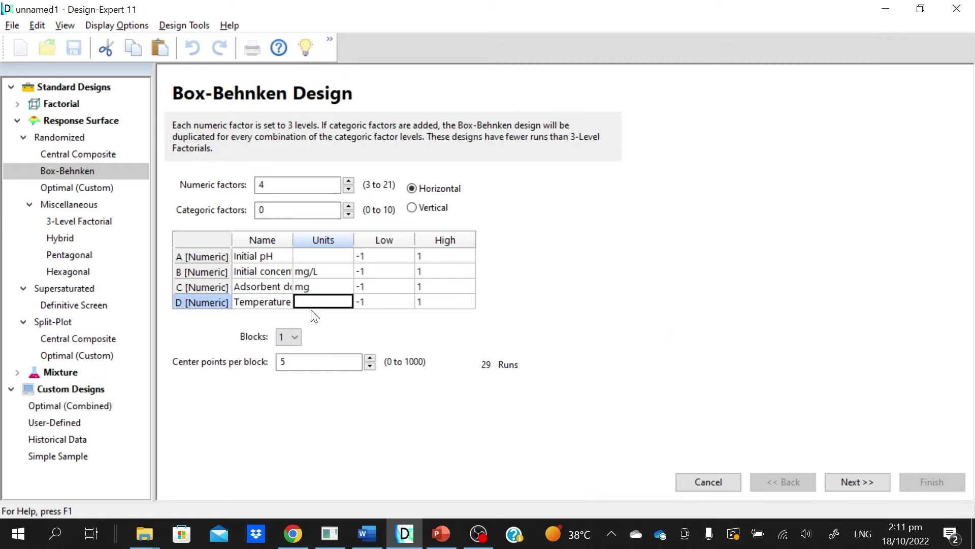
pyautogui.click(313, 301)
pyautogui.press('Return')
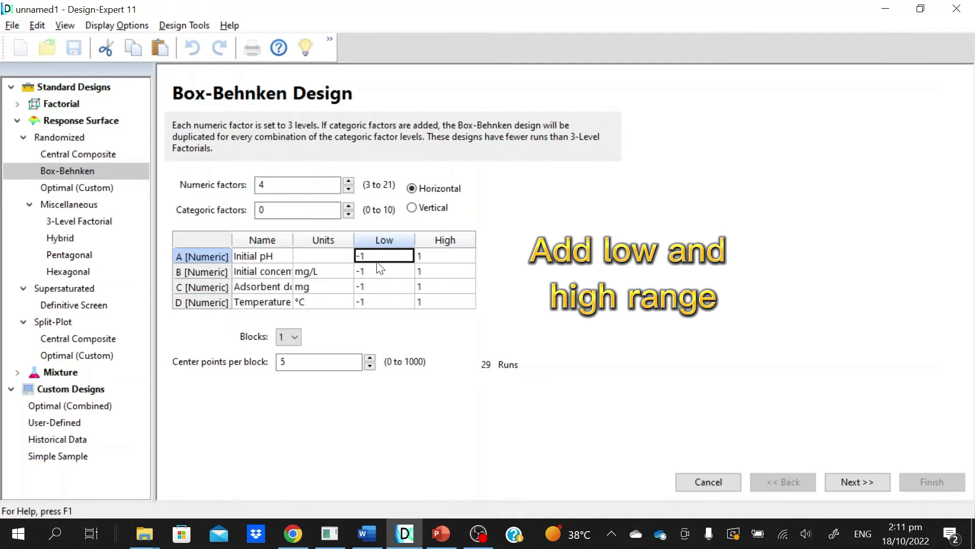
# Step: Check Table 1's low values in Word and set the Low levels in Design-Expert to 2, 40, 5 and 25 for factors A to D
pyautogui.hotkey('alt', 'Tab')
pyautogui.doubleClick(450, 294)
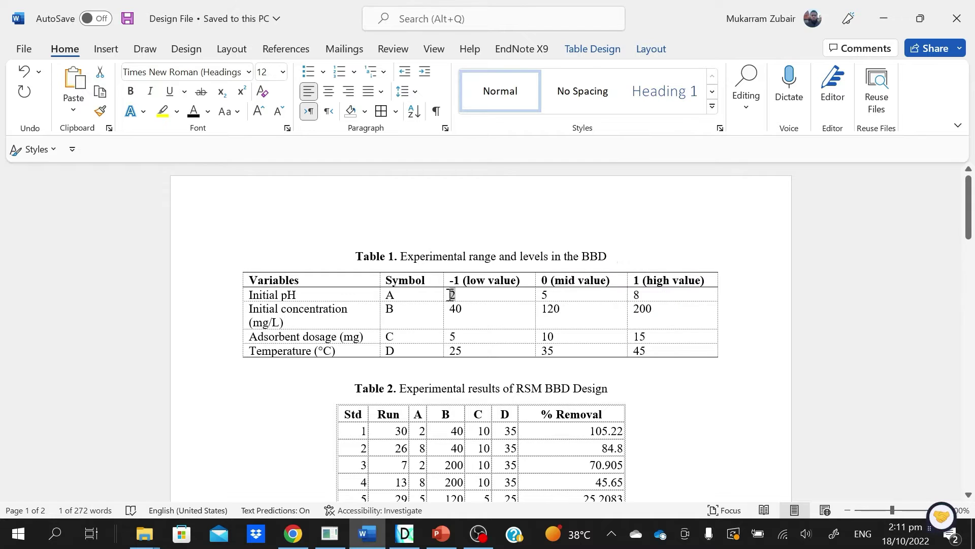
pyautogui.doubleClick(455, 308)
pyautogui.doubleClick(452, 337)
pyautogui.doubleClick(455, 350)
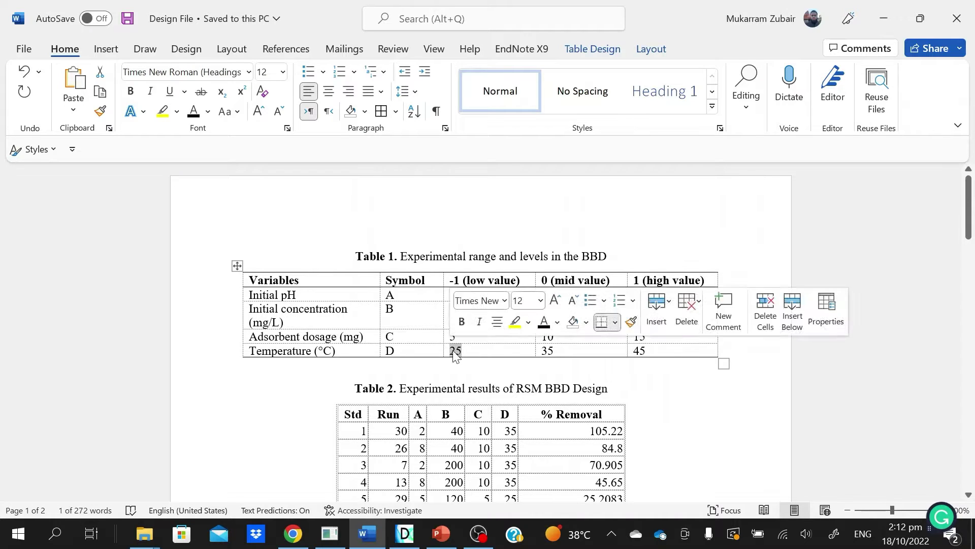
pyautogui.hotkey('alt', 'Tab')
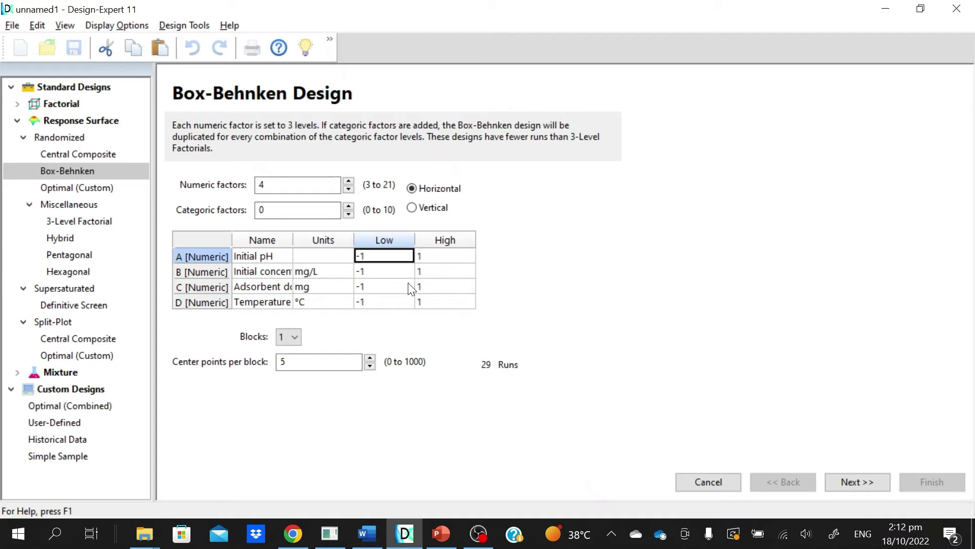
pyautogui.press('Return')
pyautogui.write('40')
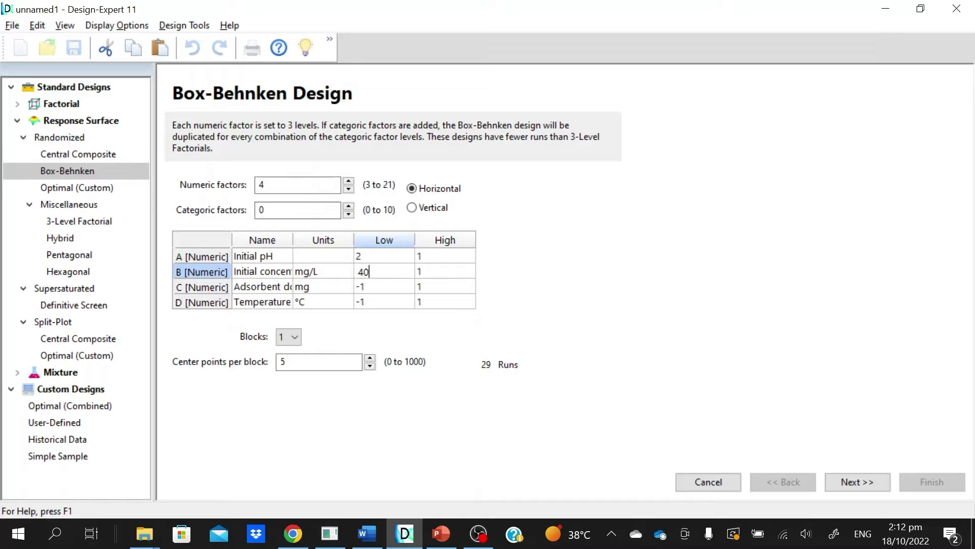
pyautogui.press('Return')
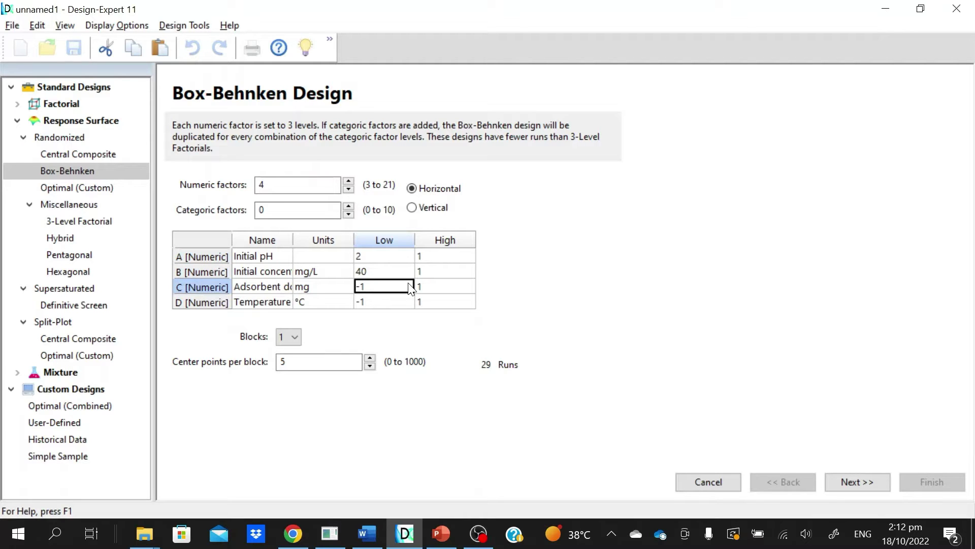
pyautogui.write('5')
pyautogui.press('Return')
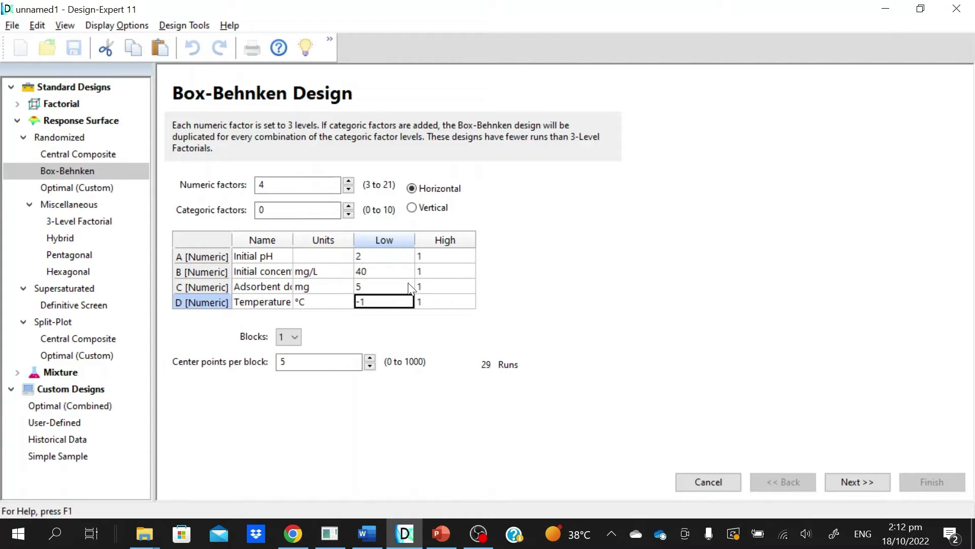
pyautogui.write('25')
pyautogui.press('Return')
# Step: Check Table 1's high values in Word and set the High levels in Design-Expert to 8, 200, 15 and 45 for factors A to D
pyautogui.hotkey('alt', 'Tab')
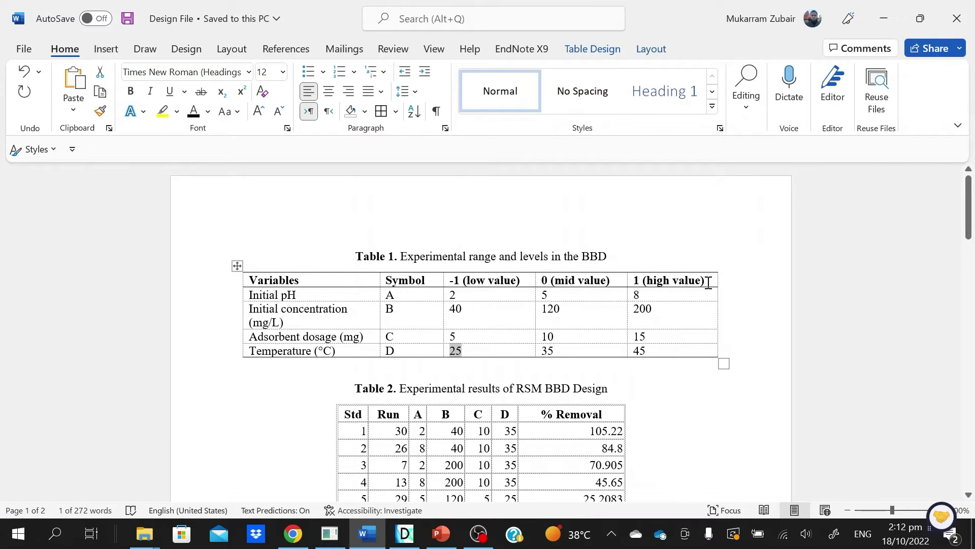
pyautogui.moveTo(708, 283); pyautogui.dragTo(642, 280)
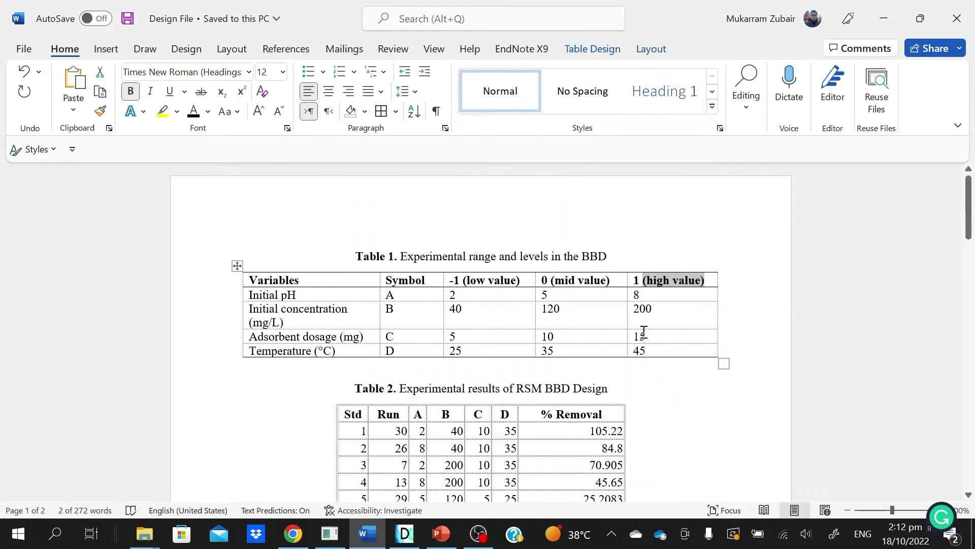
pyautogui.hotkey('alt', 'Tab')
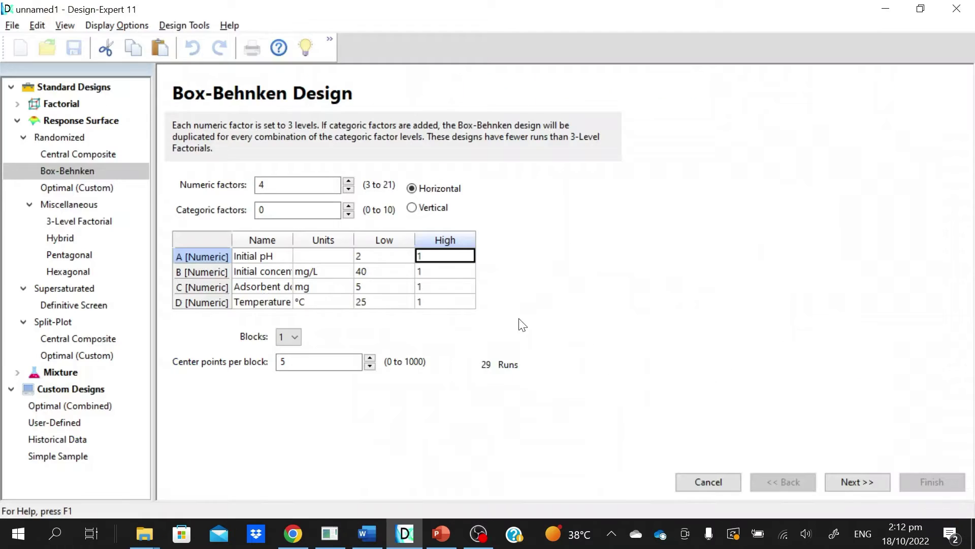
pyautogui.write('8')
pyautogui.press('Return')
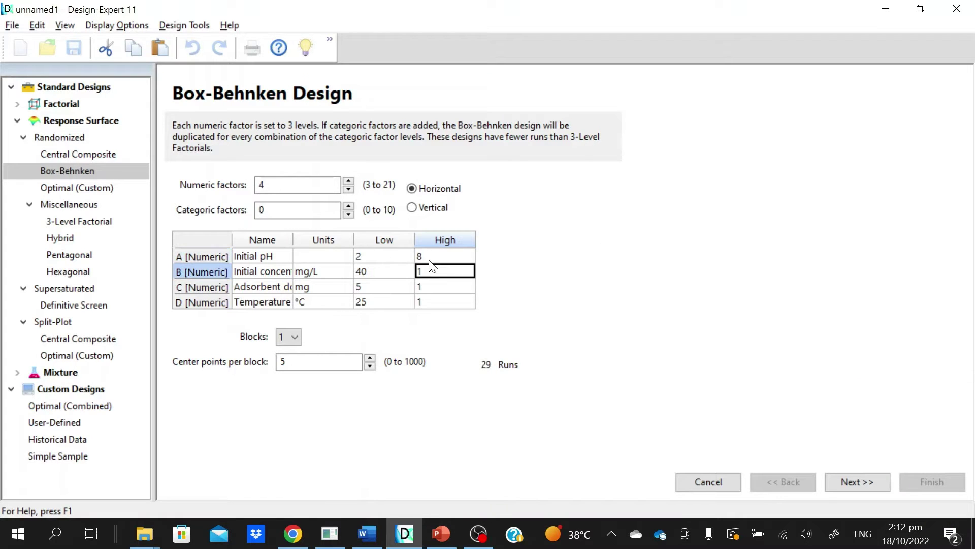
pyautogui.write('200')
pyautogui.press('Return')
pyautogui.write('15')
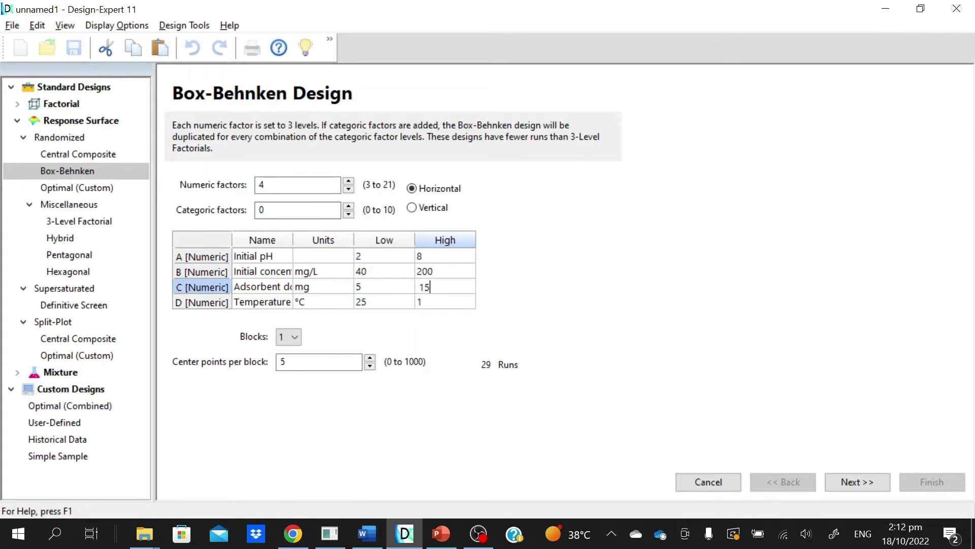
pyautogui.press('Return')
pyautogui.write('45')
pyautogui.press('Return')
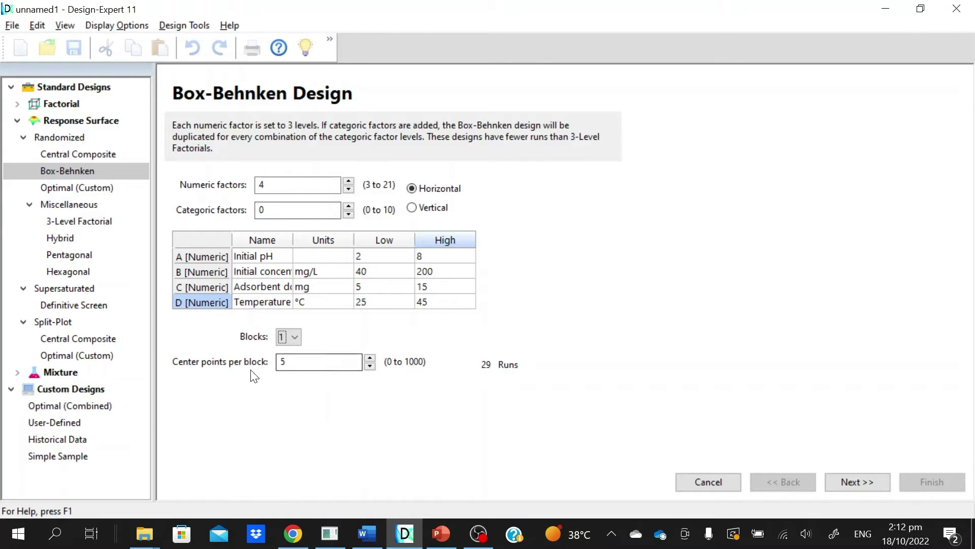
# Step: Try lowering the center points per block to 2, then set them to 6
pyautogui.click(370, 357)
pyautogui.doubleClick(371, 366)
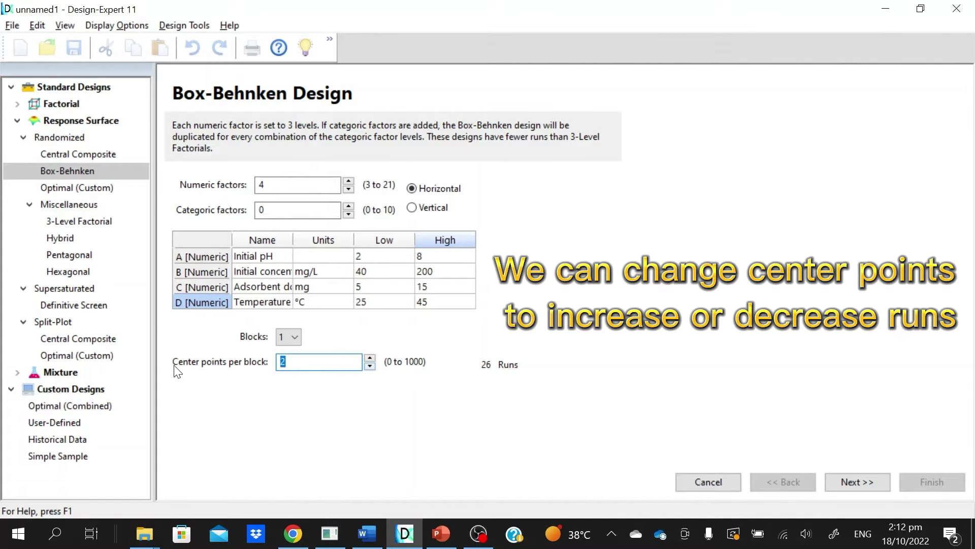
pyautogui.click(370, 358)
pyautogui.click(370, 358)
pyautogui.click(370, 357)
pyautogui.click(370, 358)
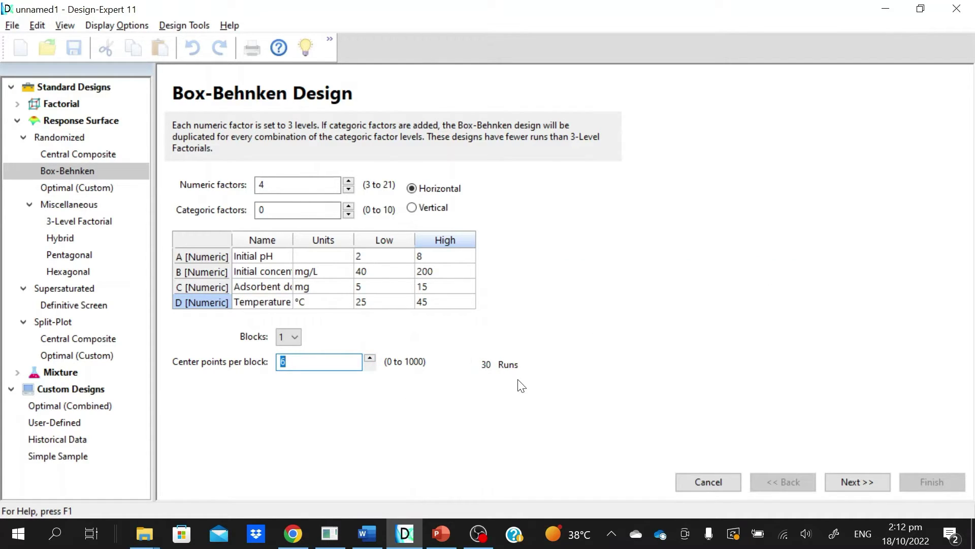
# Step: Continue to the response settings, name the single response Removal and set its units to %
pyautogui.click(857, 481)
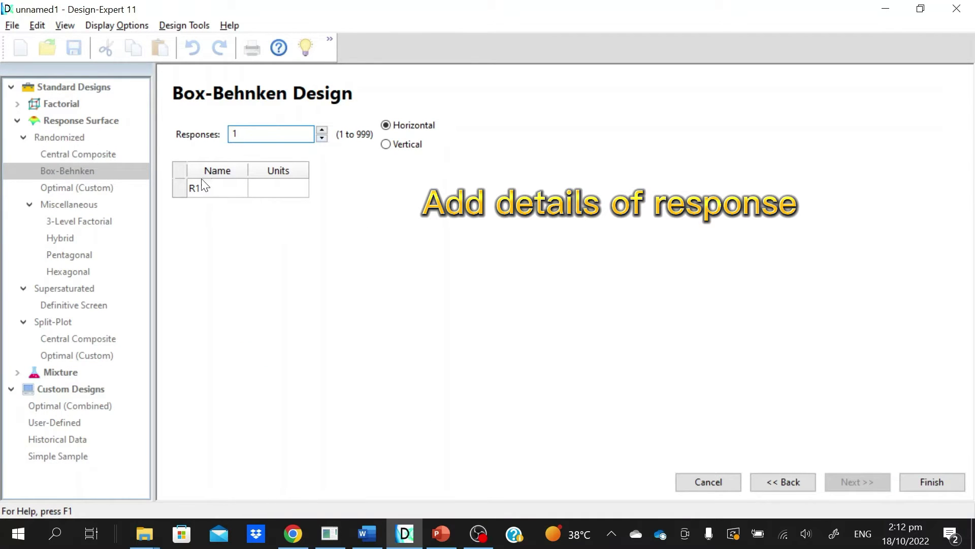
pyautogui.click(205, 196)
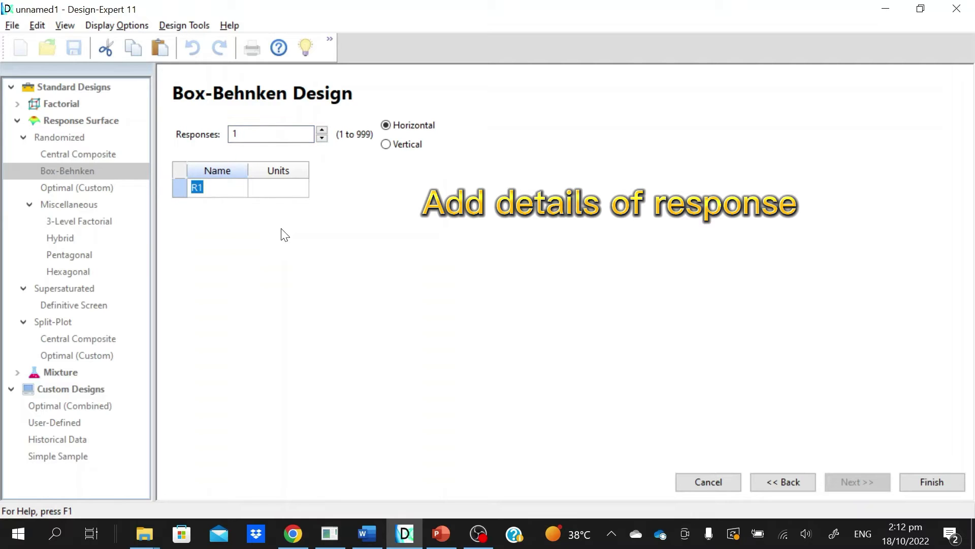
pyautogui.write('Removal')
pyautogui.click(269, 189)
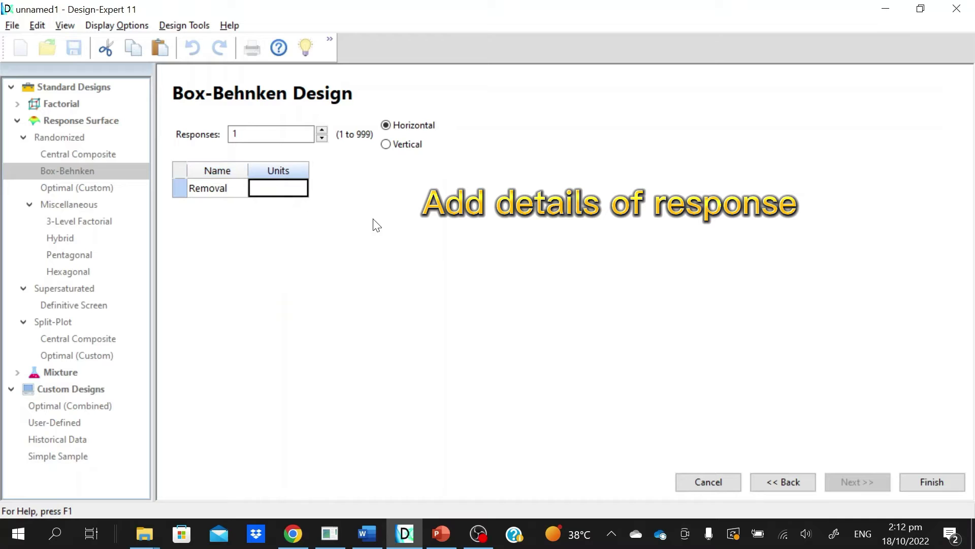
pyautogui.write('%')
pyautogui.press('Tab')
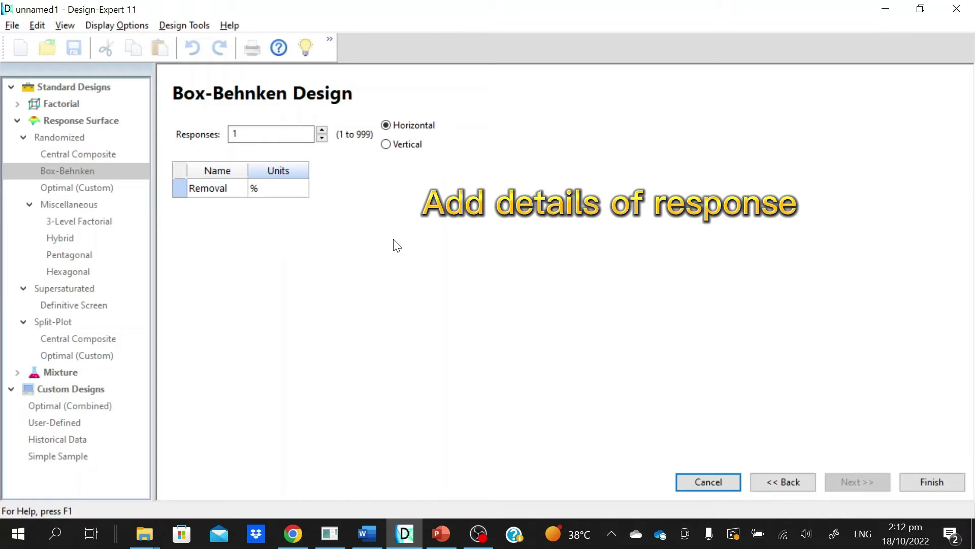
pyautogui.click(427, 246)
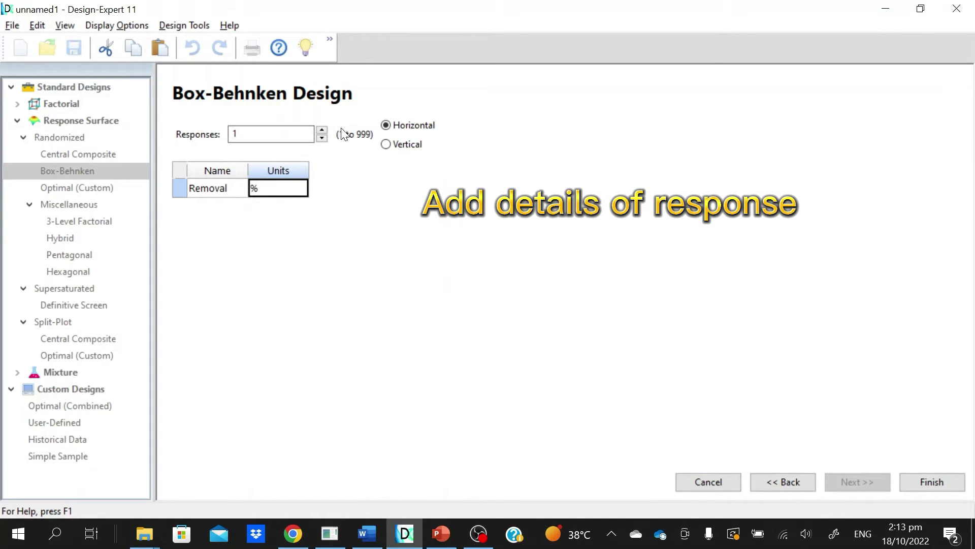
# Step: Try raising the number of responses to 4, then set it back to 1
pyautogui.click(321, 130)
pyautogui.click(321, 130)
pyautogui.click(322, 130)
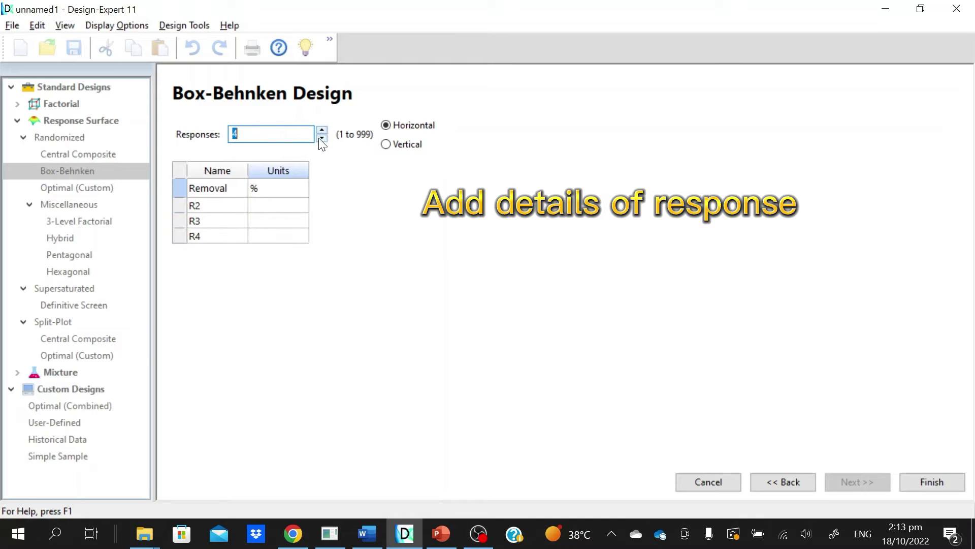
pyautogui.click(320, 139)
pyautogui.click(320, 139)
pyautogui.click(320, 139)
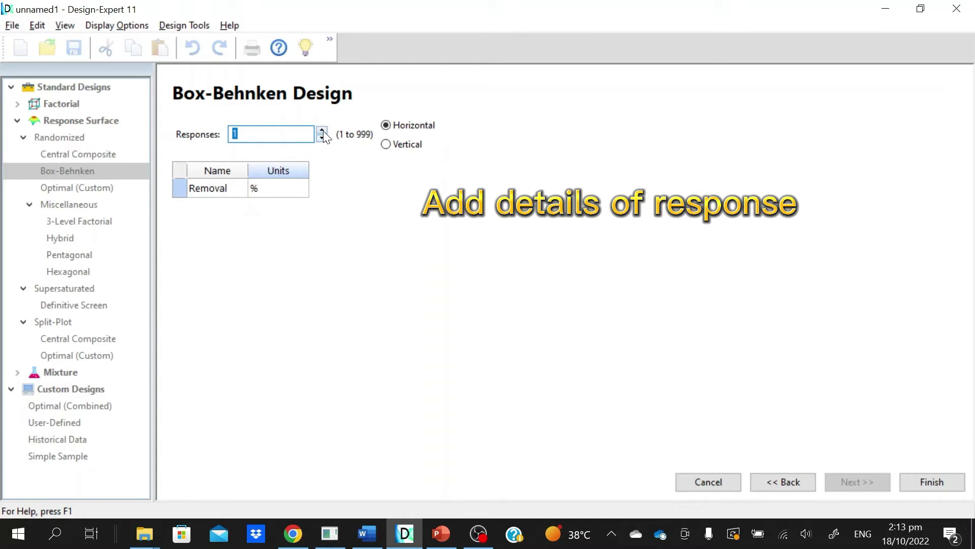
# Step: Finish the Box-Behnken design setup and look through the generated run table
pyautogui.click(931, 486)
pyautogui.scroll(-2, 337, 131)
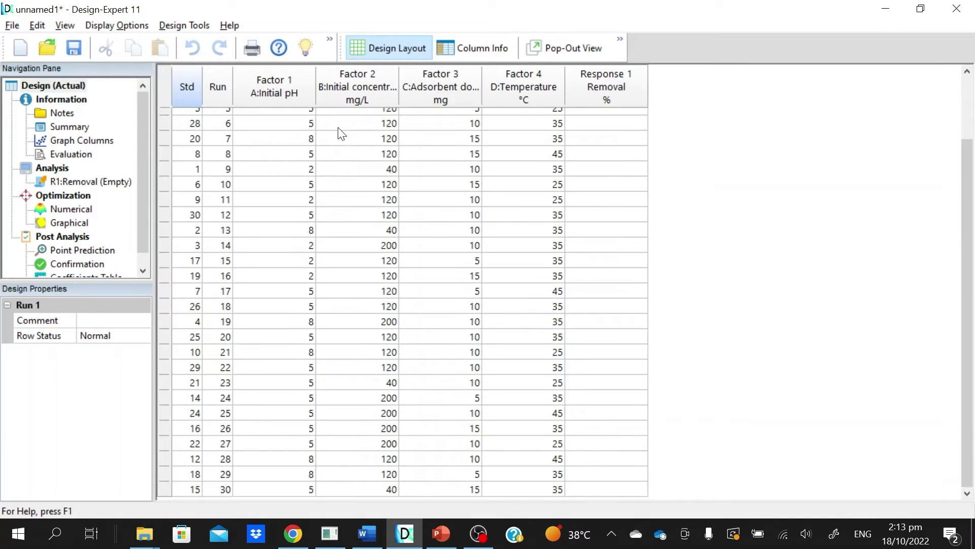
pyautogui.scroll(2, 380, 203)
pyautogui.scroll(-2, 524, 127)
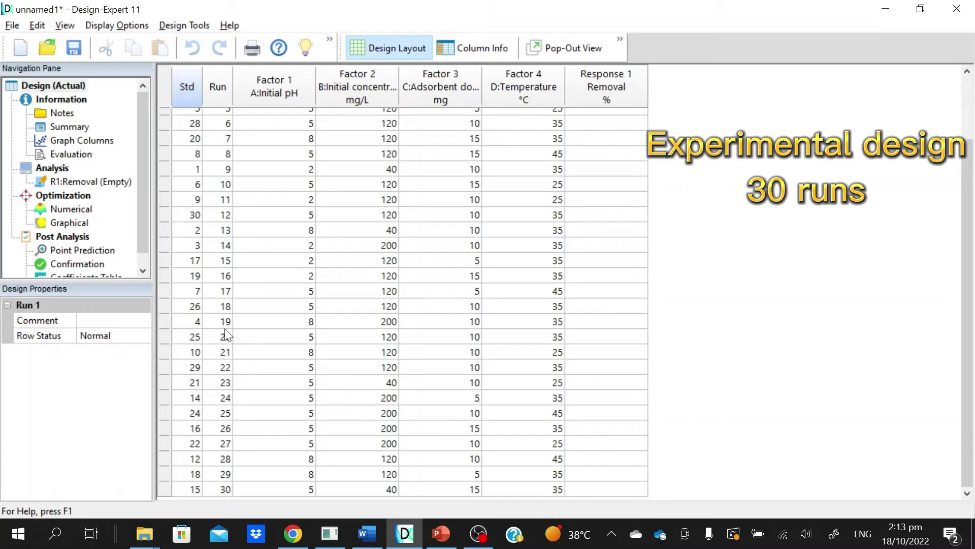
pyautogui.click(215, 103)
pyautogui.scroll(-2, 244, 284)
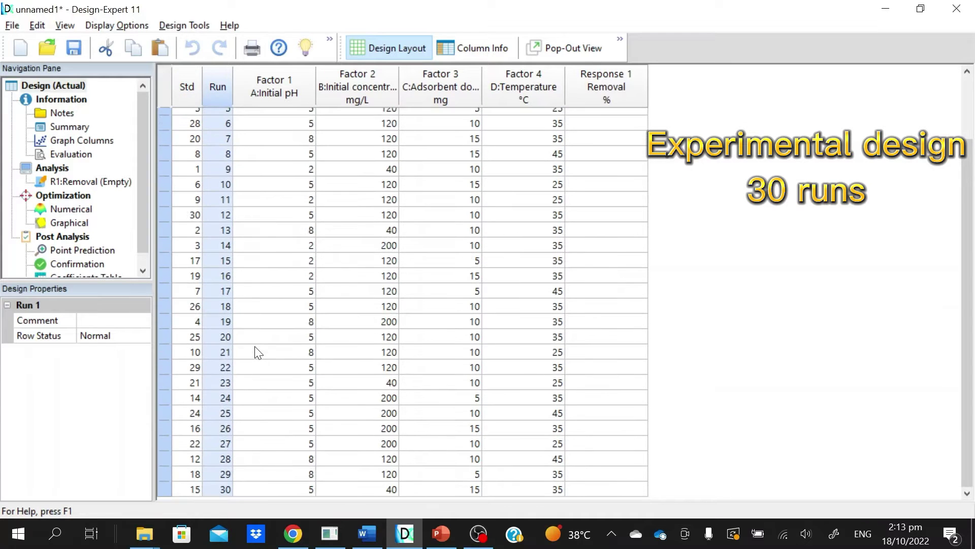
# Step: Sort the design table by the Std column in ascending order
pyautogui.click(187, 90)
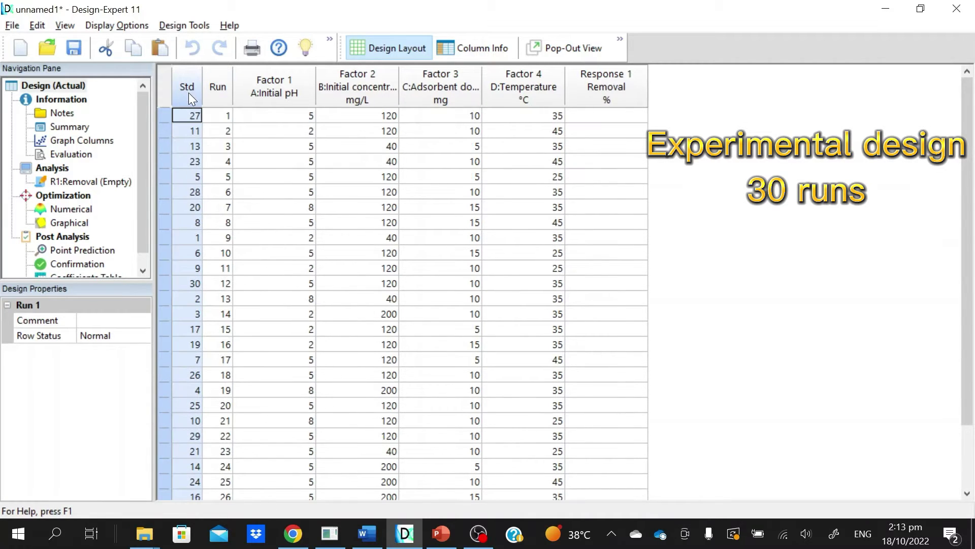
pyautogui.rightClick(188, 93)
pyautogui.click(214, 126)
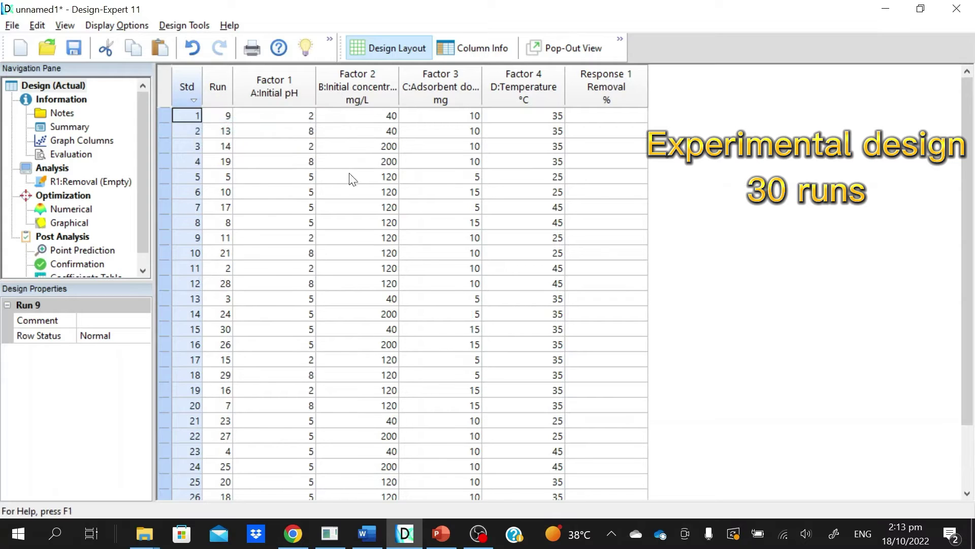
# Step: Look over the cells of the Removal response column in the design table
pyautogui.click(626, 133)
pyautogui.click(627, 118)
pyautogui.click(626, 176)
pyautogui.click(621, 209)
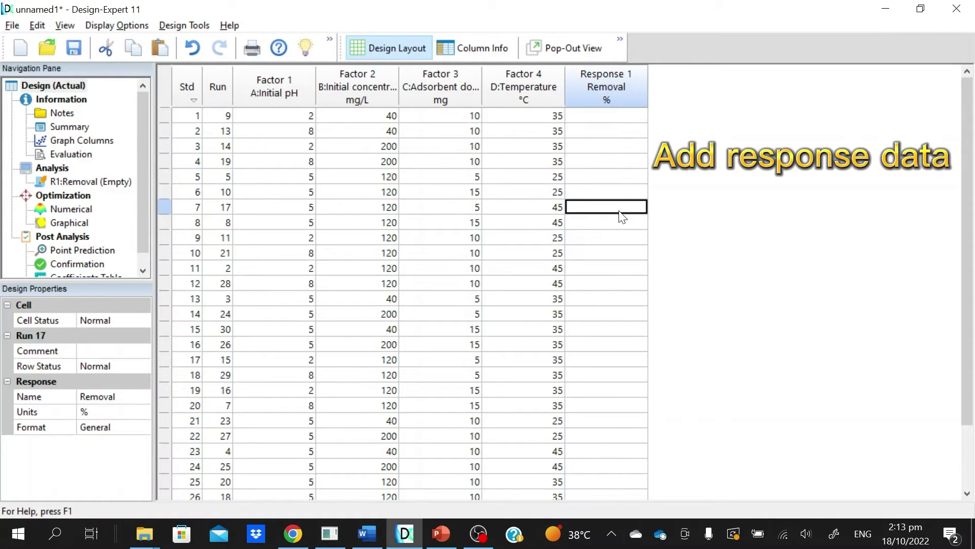
pyautogui.click(620, 254)
pyautogui.click(620, 283)
pyautogui.click(607, 94)
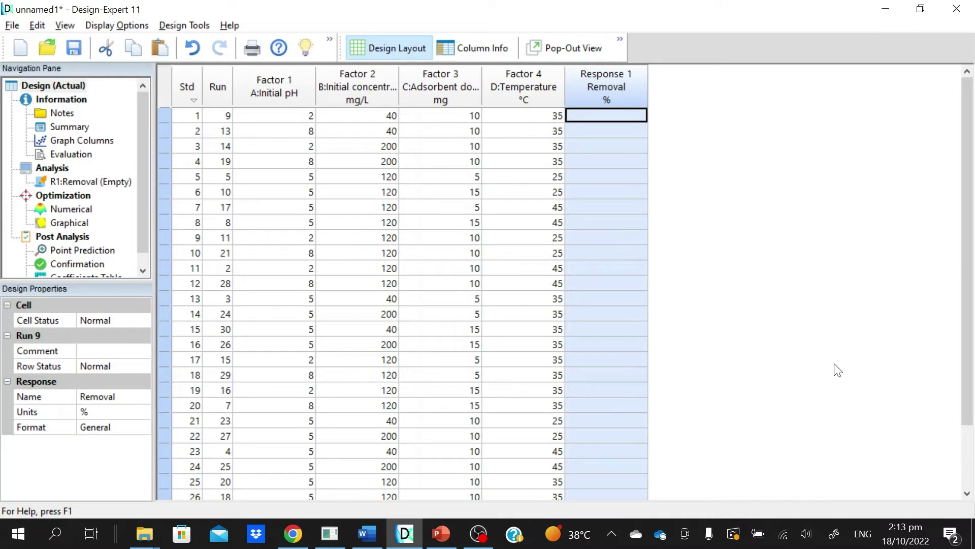
# Step: Switch to Word and examine the rows and caption of Table 2, the experimental results of the RSM BBD design
pyautogui.hotkey('alt', 'Tab')
pyautogui.scroll(-5, 677, 322)
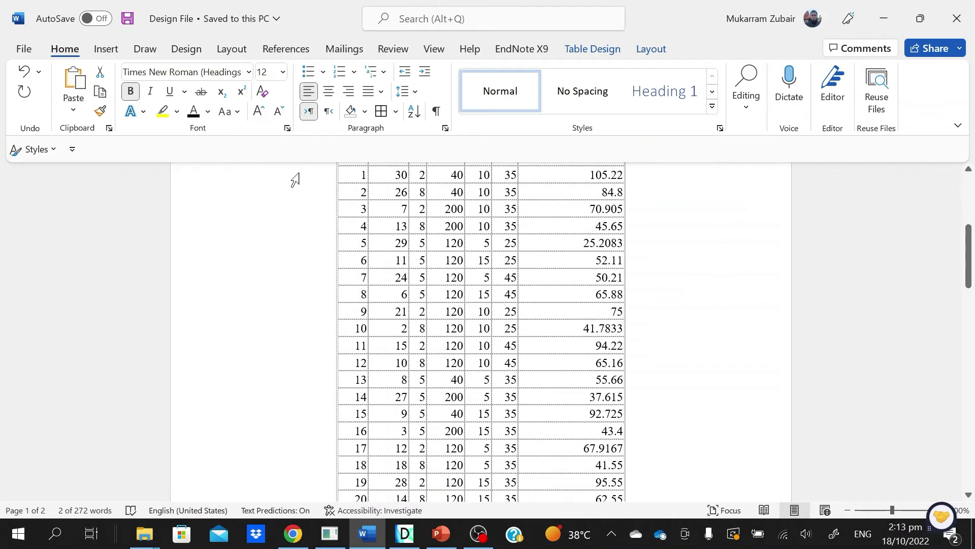
pyautogui.moveTo(354, 174); pyautogui.dragTo(583, 174)
pyautogui.click(583, 174)
pyautogui.scroll(-2, 664, 248)
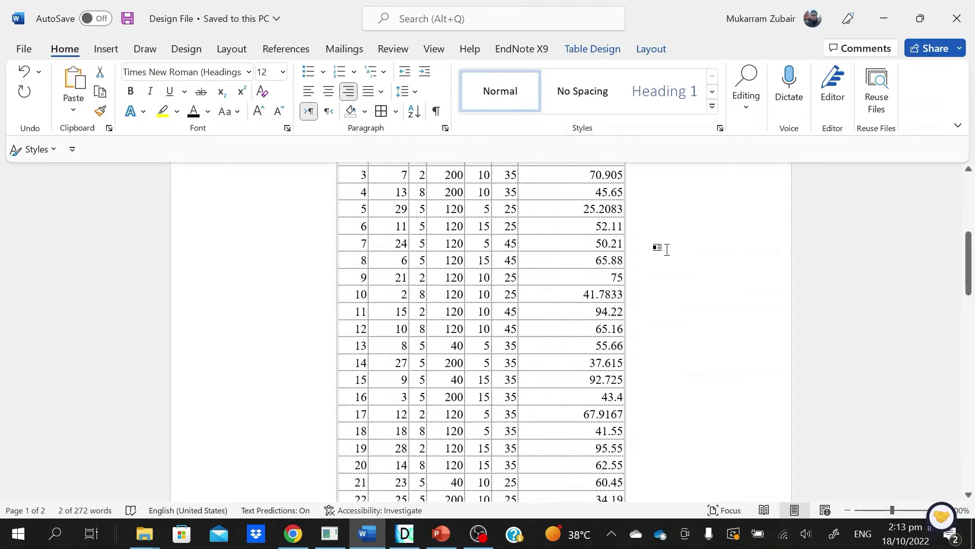
pyautogui.scroll(5, 602, 294)
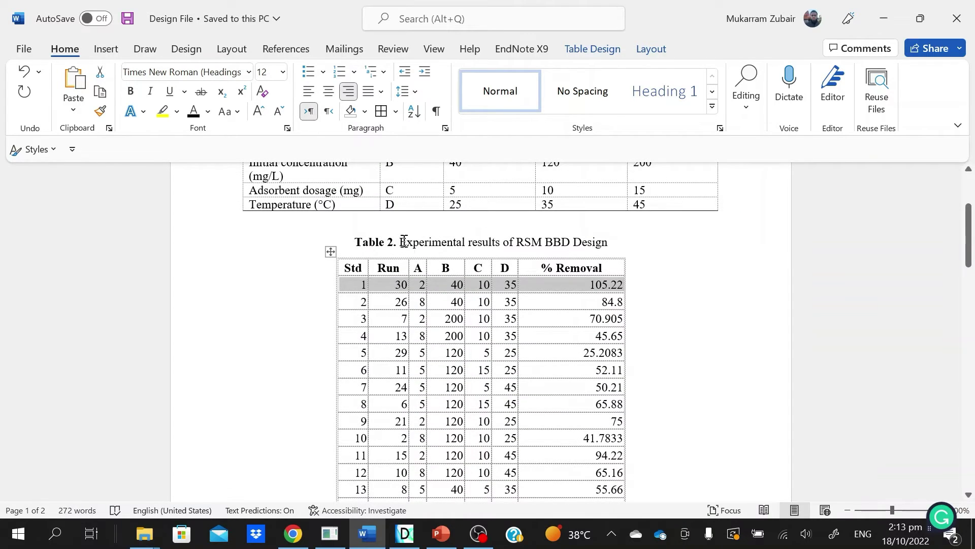
pyautogui.moveTo(400, 242); pyautogui.dragTo(638, 244)
pyautogui.click(630, 265)
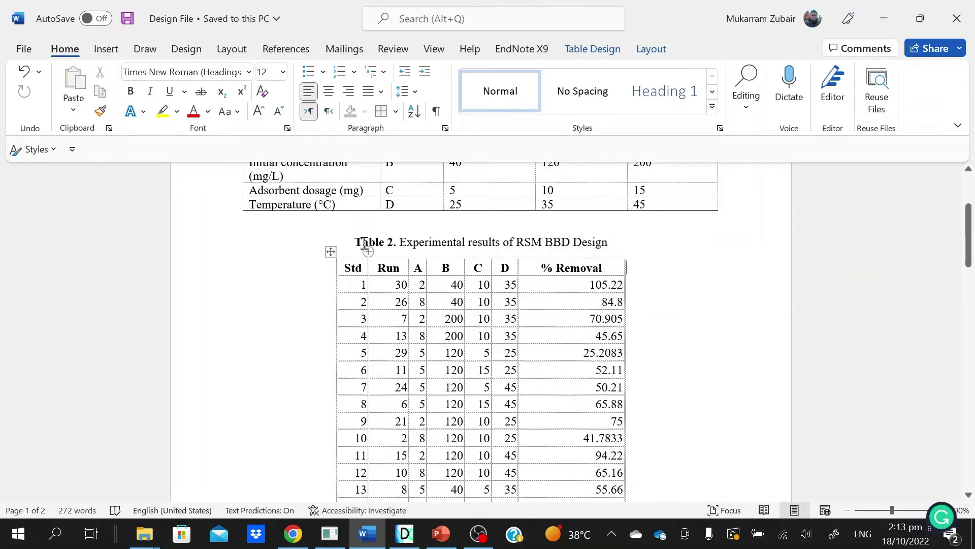
pyautogui.moveTo(363, 242); pyautogui.dragTo(616, 244)
pyautogui.click(627, 307)
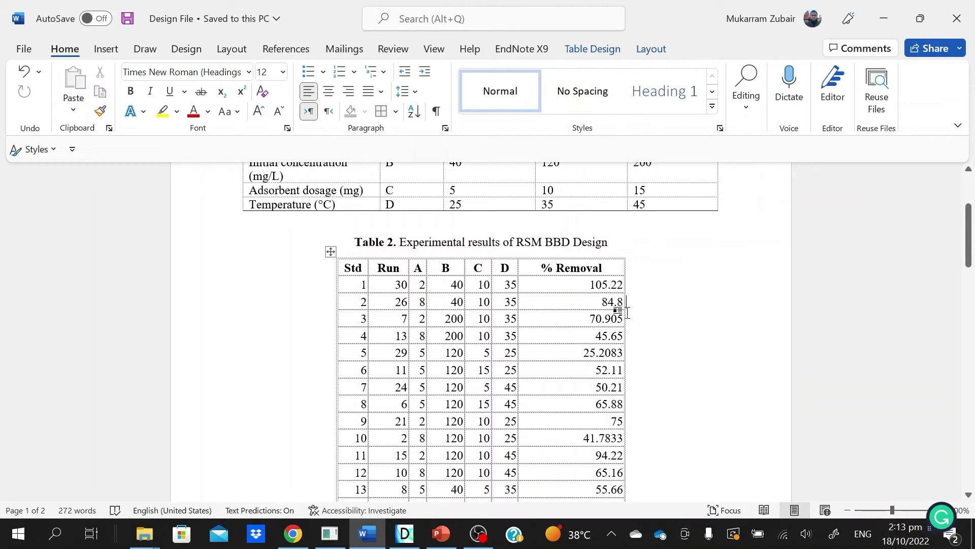
pyautogui.scroll(-1, 609, 310)
pyautogui.moveTo(356, 248); pyautogui.dragTo(564, 248)
pyautogui.click(679, 329)
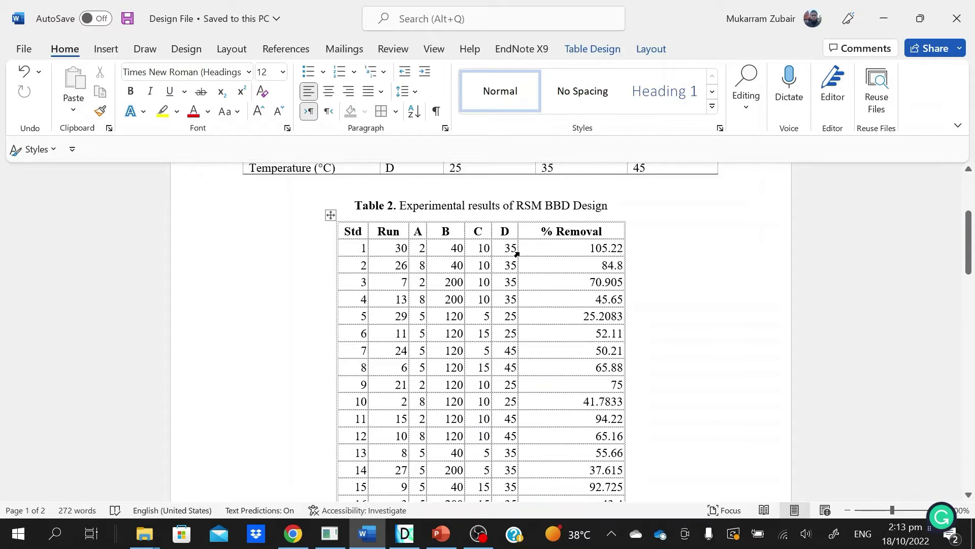
# Step: Compare the Std order of Table 2 in Word with the Std order of the Design-Expert table
pyautogui.doubleClick(362, 245)
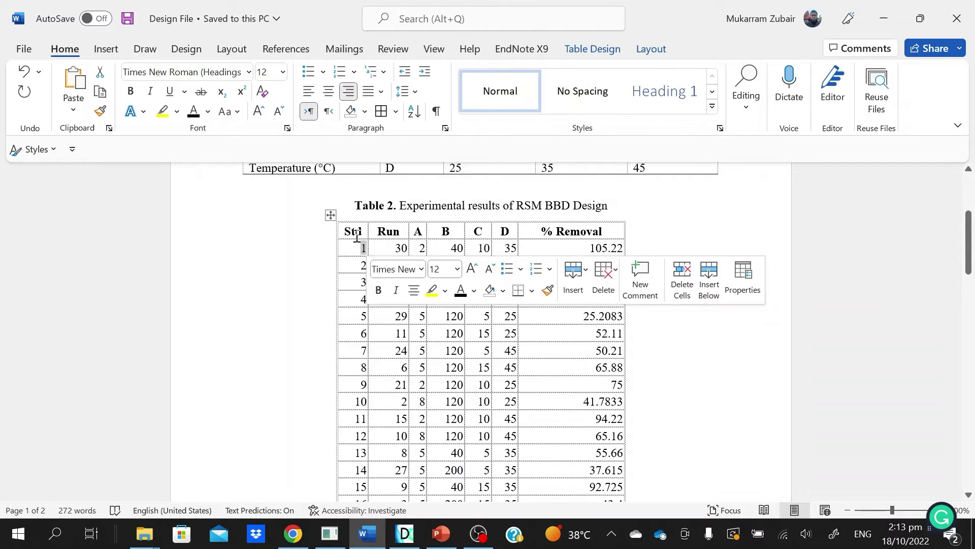
pyautogui.doubleClick(362, 233)
pyautogui.hotkey('alt', 'Tab')
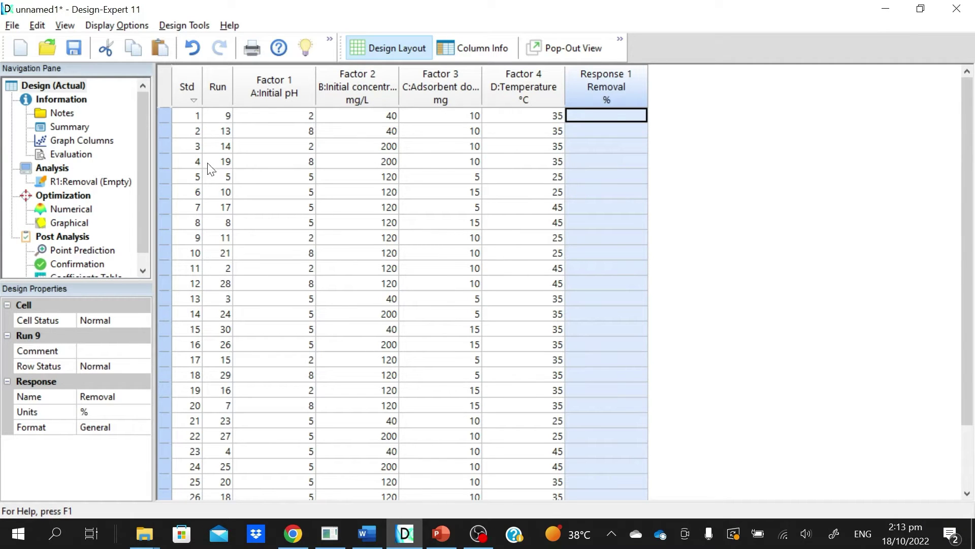
pyautogui.hotkey('alt', 'Tab')
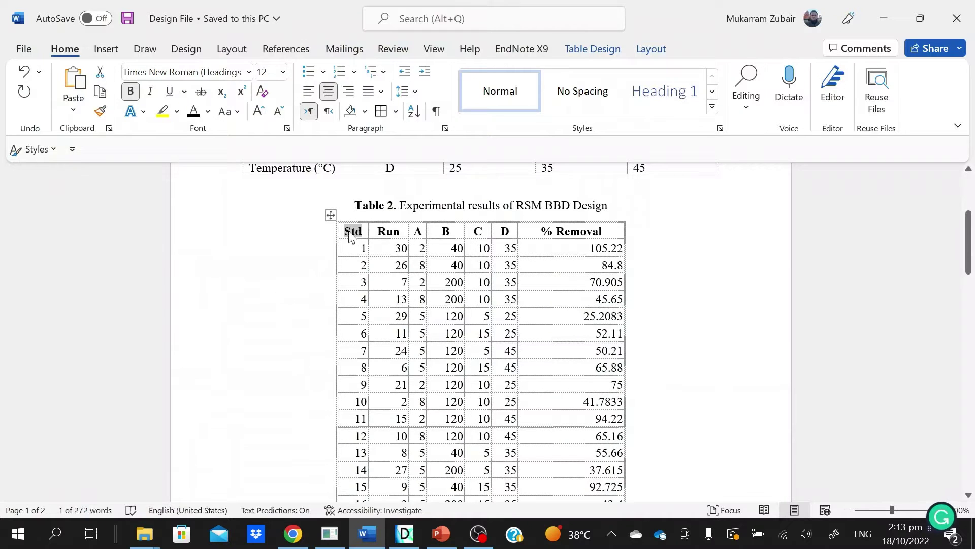
pyautogui.hotkey('alt', 'Tab')
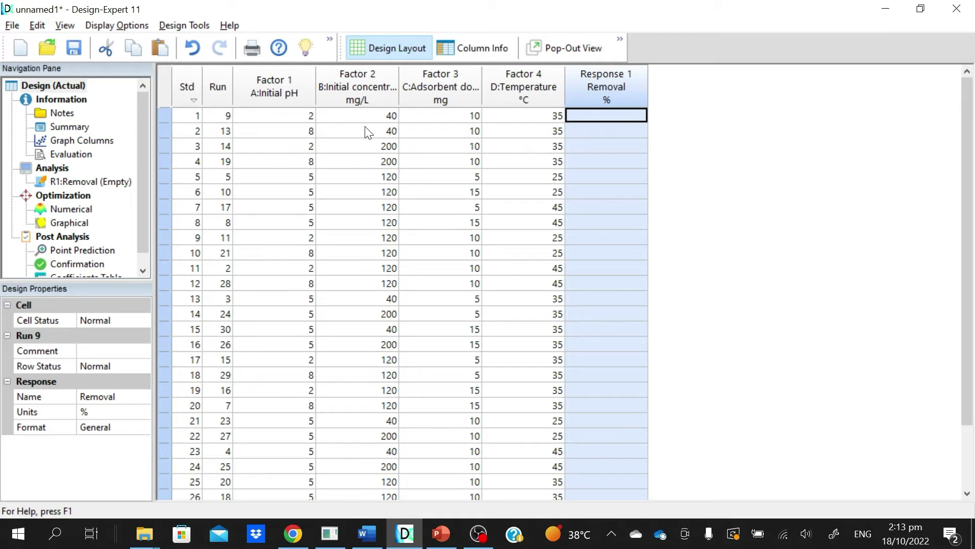
pyautogui.hotkey('alt', 'Tab')
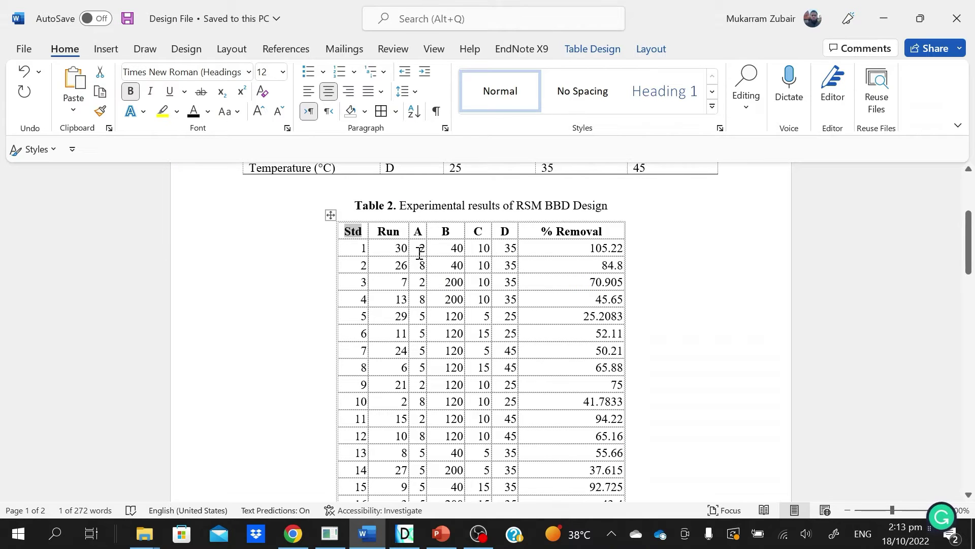
# Step: Copy the % Removal value 105.22 for Std 1 from Word's Table 2 into the first Removal cell in Design-Expert
pyautogui.moveTo(422, 249); pyautogui.dragTo(618, 246)
pyautogui.click(540, 245)
pyautogui.hotkey('ctrl', 'c')
pyautogui.hotkey('alt', 'Tab')
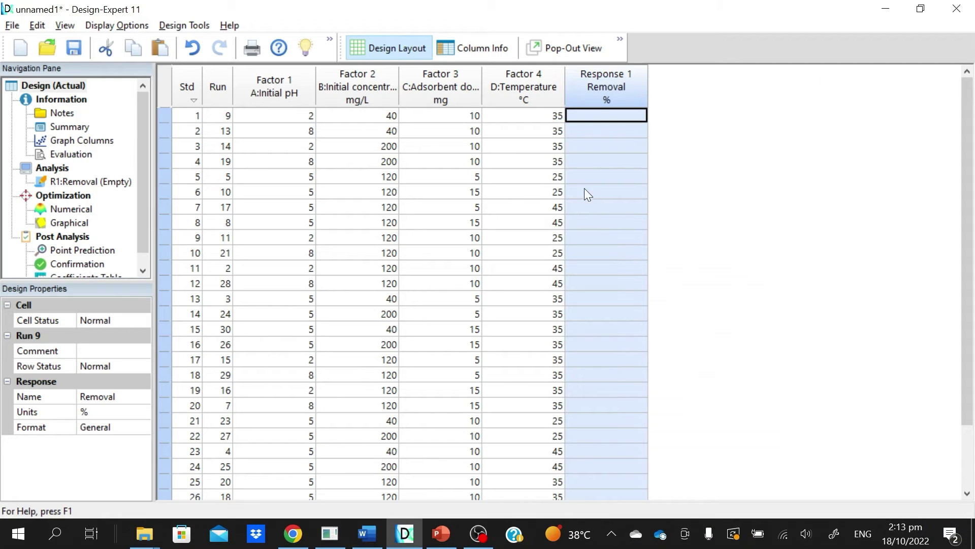
pyautogui.click(593, 114)
pyautogui.hotkey('ctrl', 'v')
pyautogui.press('Return')
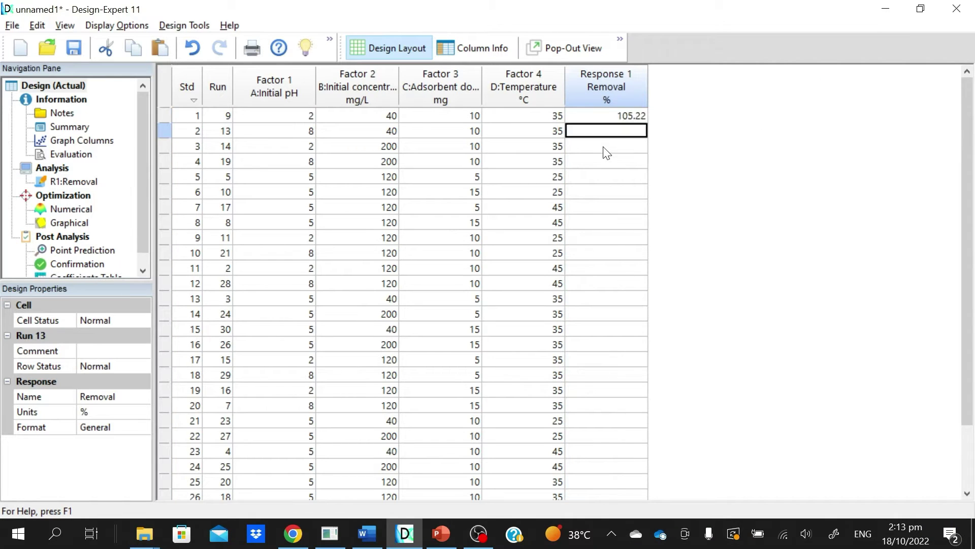
# Step: Copy all % Removal values for Std 1 to 30 from Word's Table 2 into Design-Expert's Removal column, starting at Std 1
pyautogui.hotkey('alt', 'Tab')
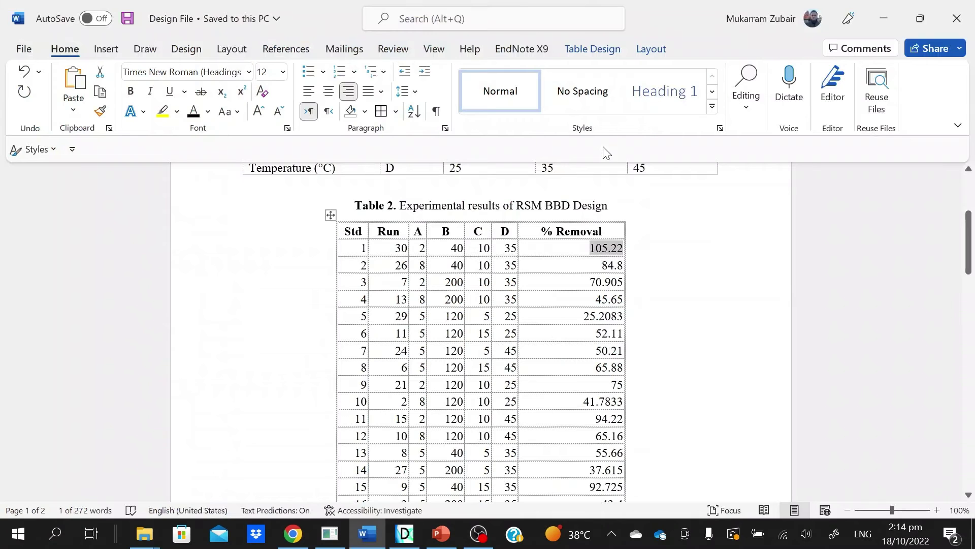
pyautogui.click(587, 247)
pyautogui.moveTo(587, 247); pyautogui.dragTo(607, 407)
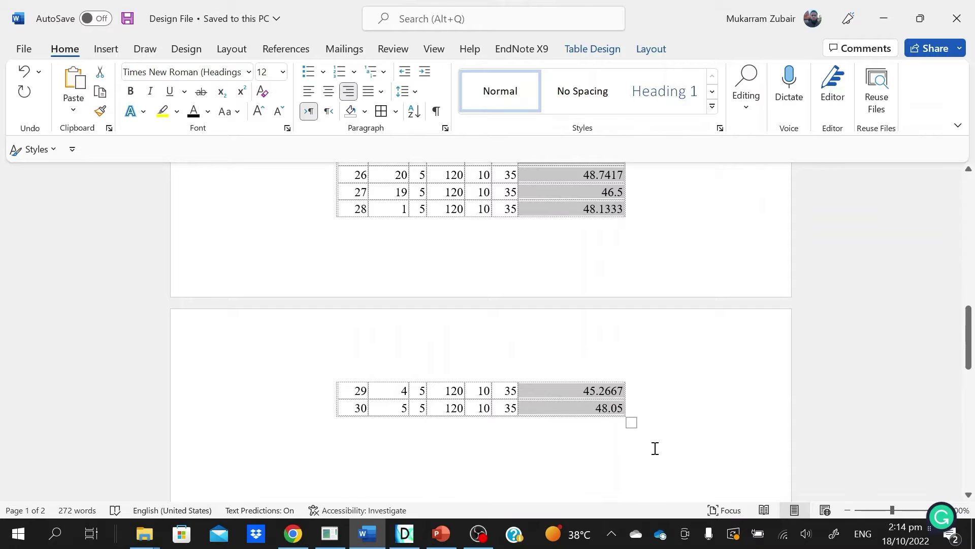
pyautogui.hotkey('alt', 'Tab')
pyautogui.click(621, 120)
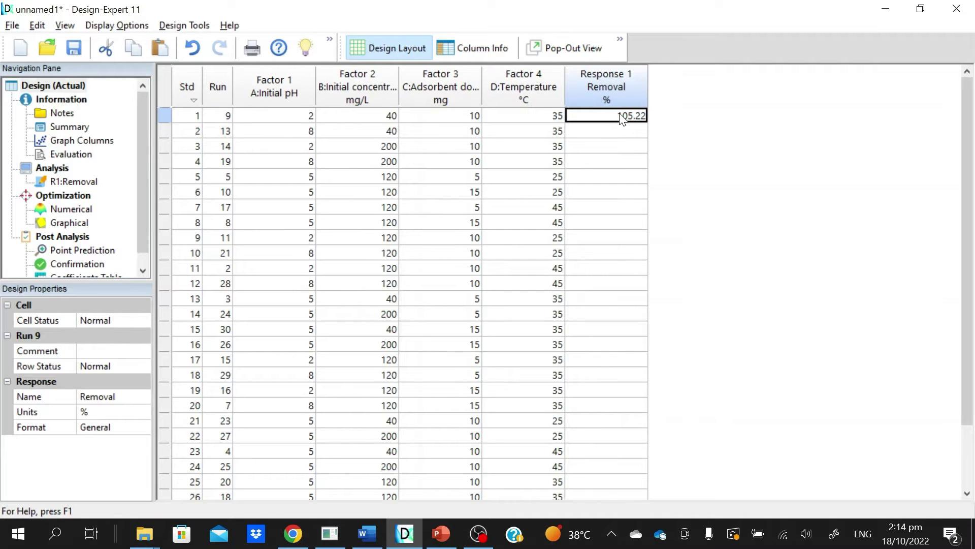
pyautogui.hotkey('ctrl', 'v')
pyautogui.click(523, 239)
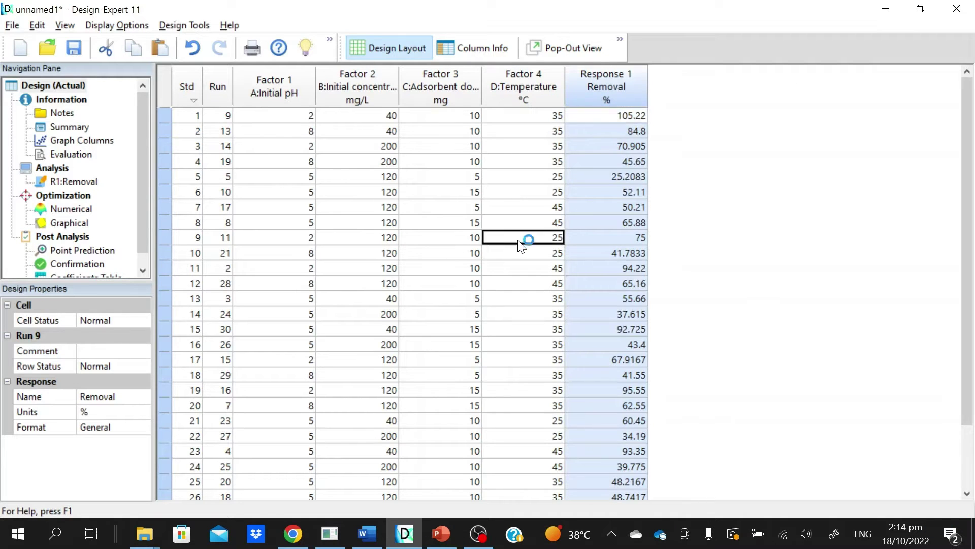
# Step: Review the factor columns and the Removal response data through all rows of the completed design table
pyautogui.click(198, 116)
pyautogui.click(260, 89)
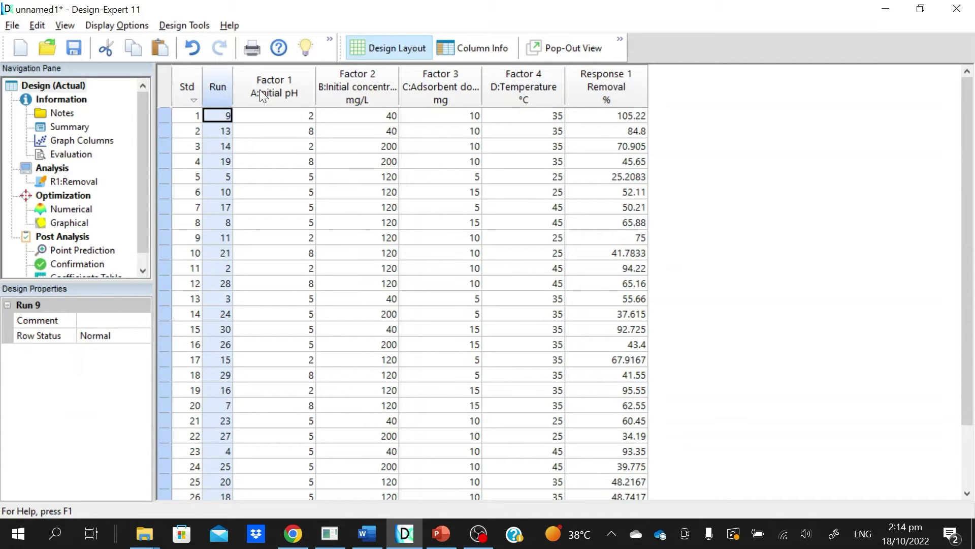
pyautogui.click(335, 90)
pyautogui.click(437, 94)
pyautogui.click(504, 96)
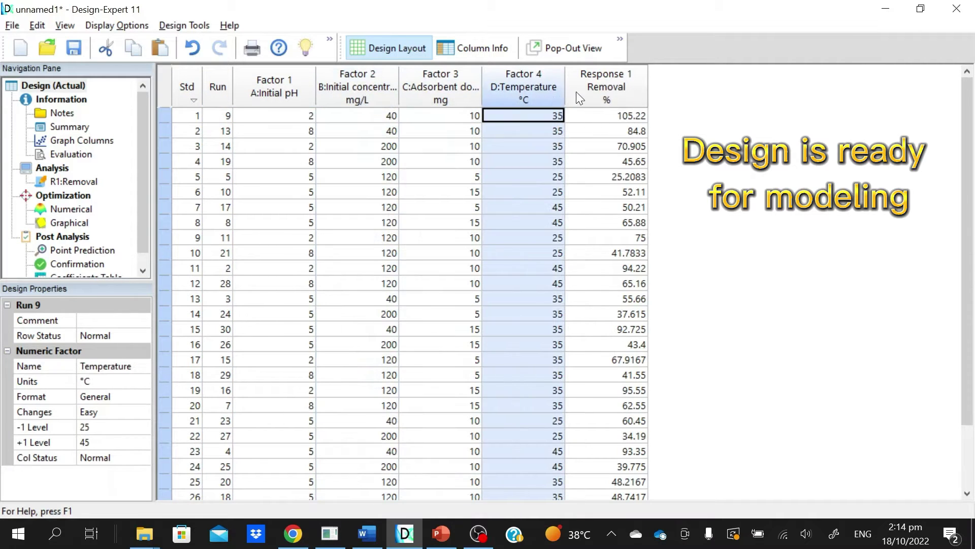
pyautogui.click(577, 91)
pyautogui.scroll(-3, 755, 315)
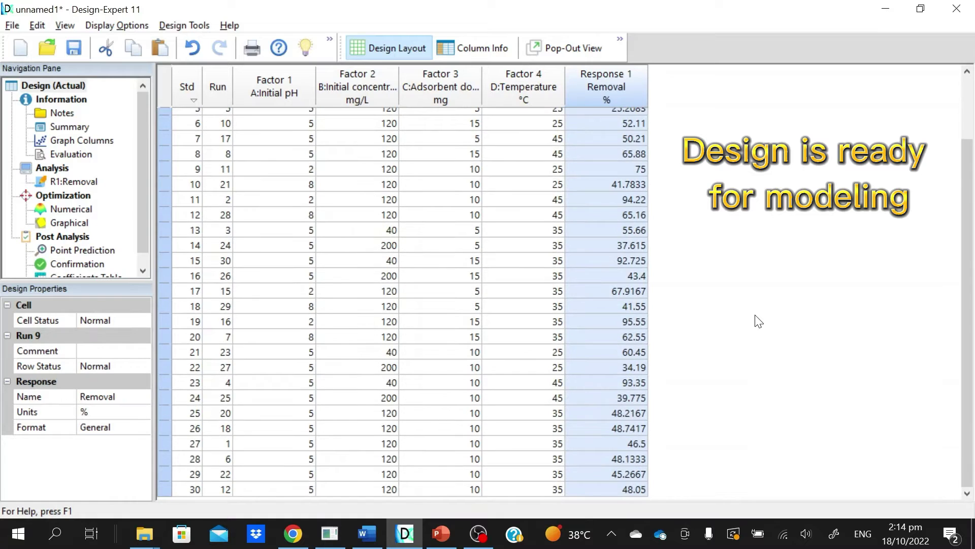
pyautogui.scroll(3, 756, 315)
pyautogui.scroll(-3, 755, 315)
pyautogui.scroll(3, 756, 315)
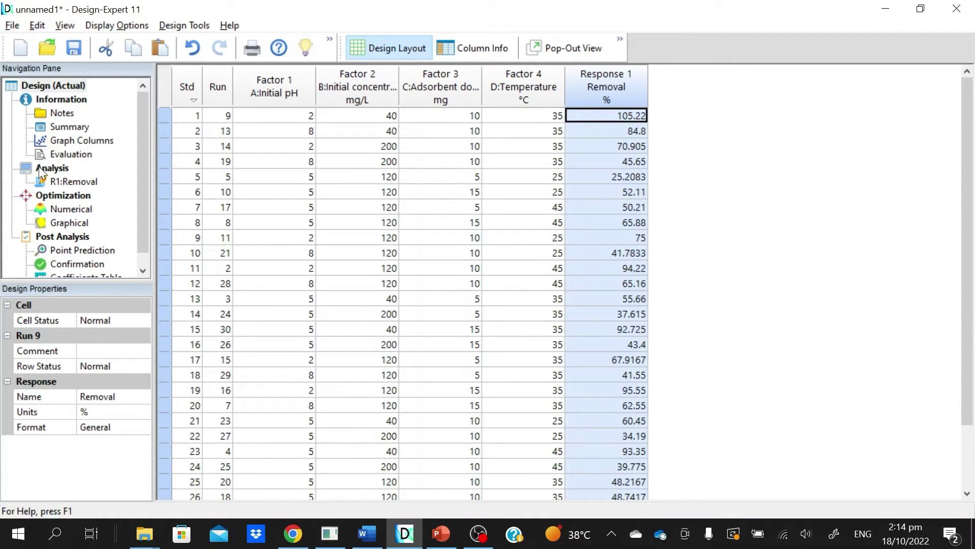
# Step: Open the analysis of the Removal response and preview each transformation from Square Root through Arcsine Square Root
pyautogui.click(61, 181)
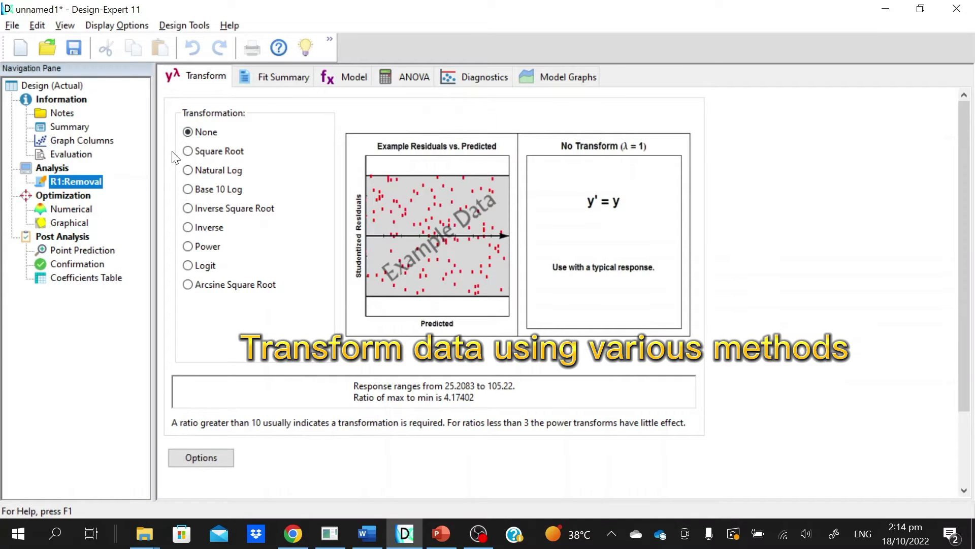
pyautogui.click(218, 152)
pyautogui.click(218, 175)
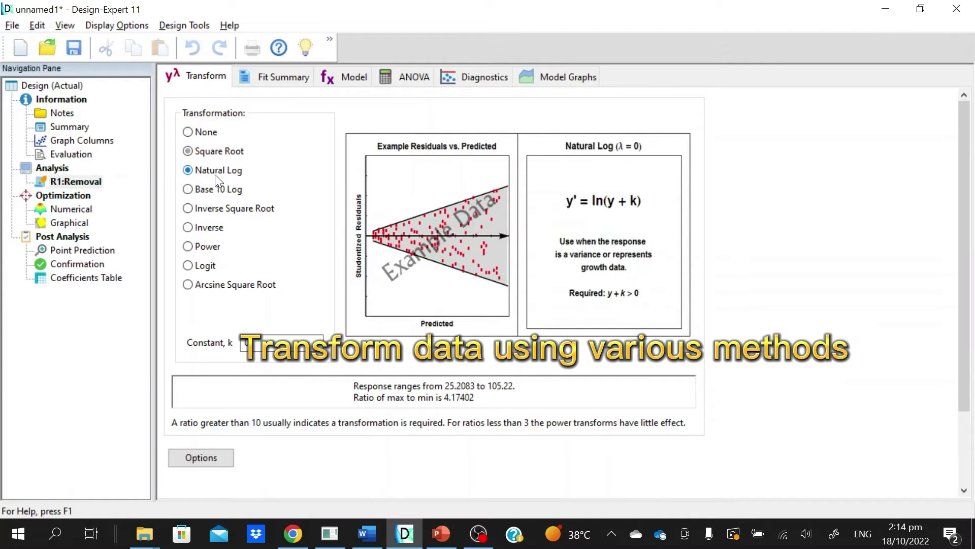
pyautogui.click(208, 193)
pyautogui.click(217, 210)
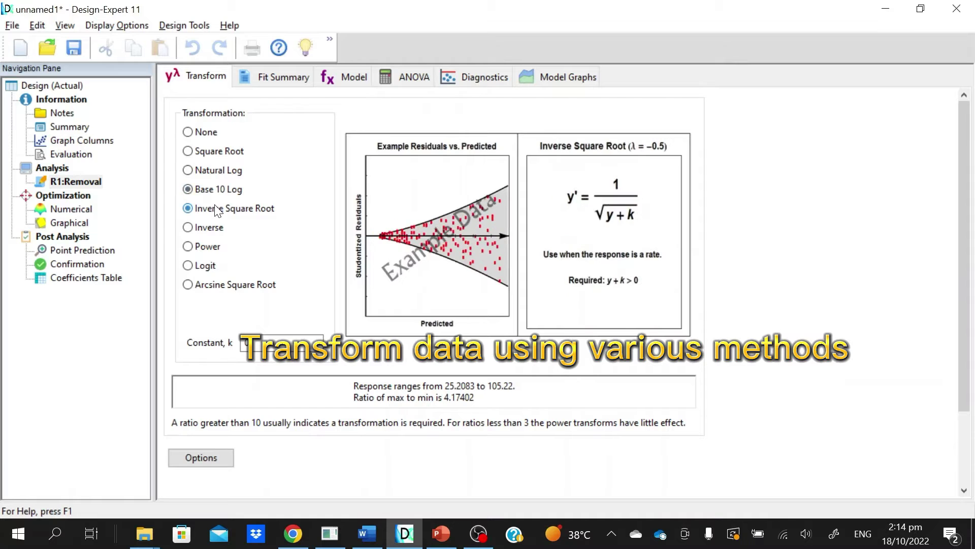
pyautogui.click(213, 229)
pyautogui.click(211, 248)
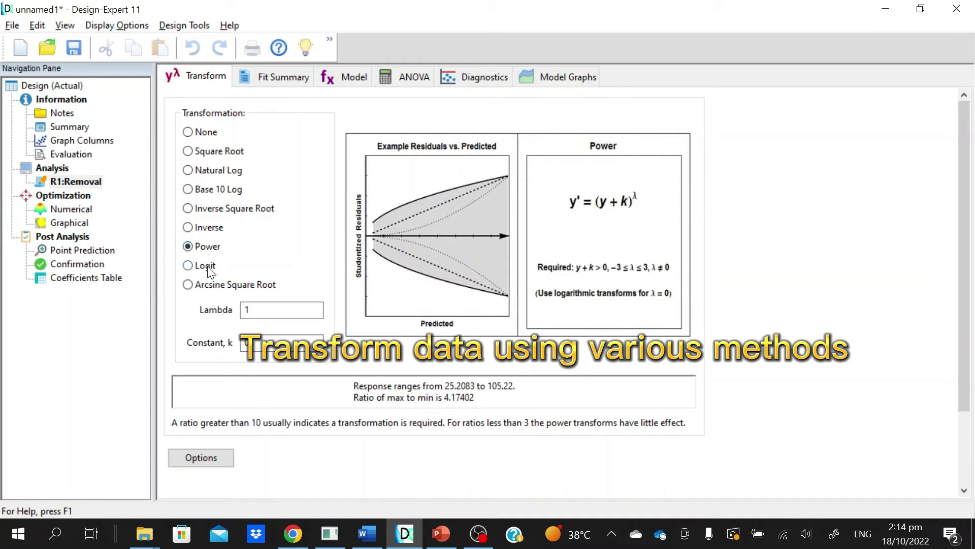
pyautogui.click(212, 266)
pyautogui.click(213, 285)
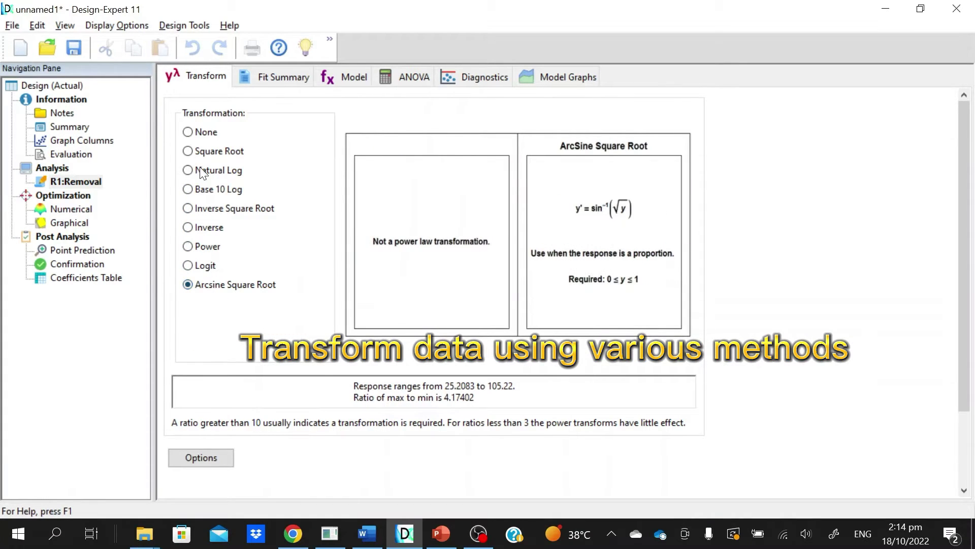
# Step: Compare the Square Root and Natural Log transformations with no transformation, and set Removal's transformation to None
pyautogui.click(212, 155)
pyautogui.click(187, 135)
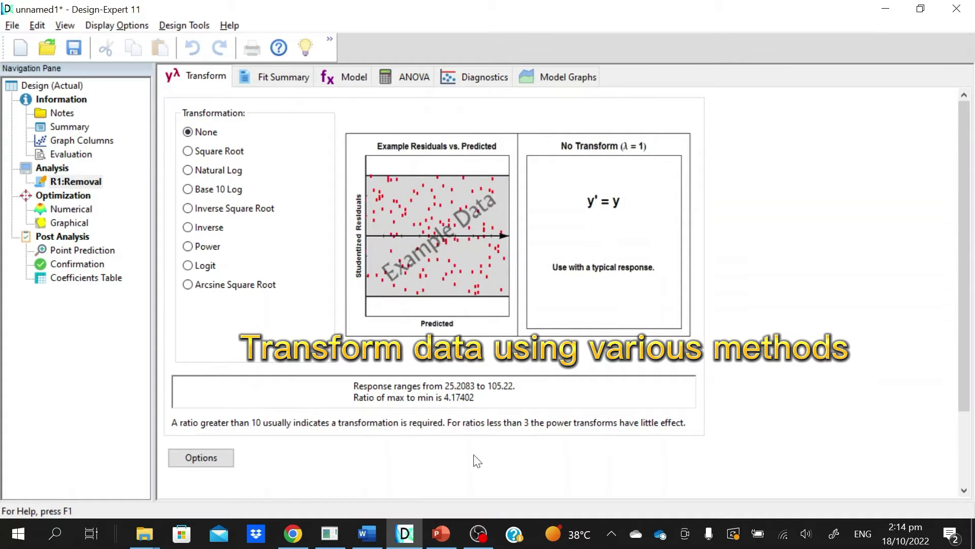
pyautogui.click(213, 154)
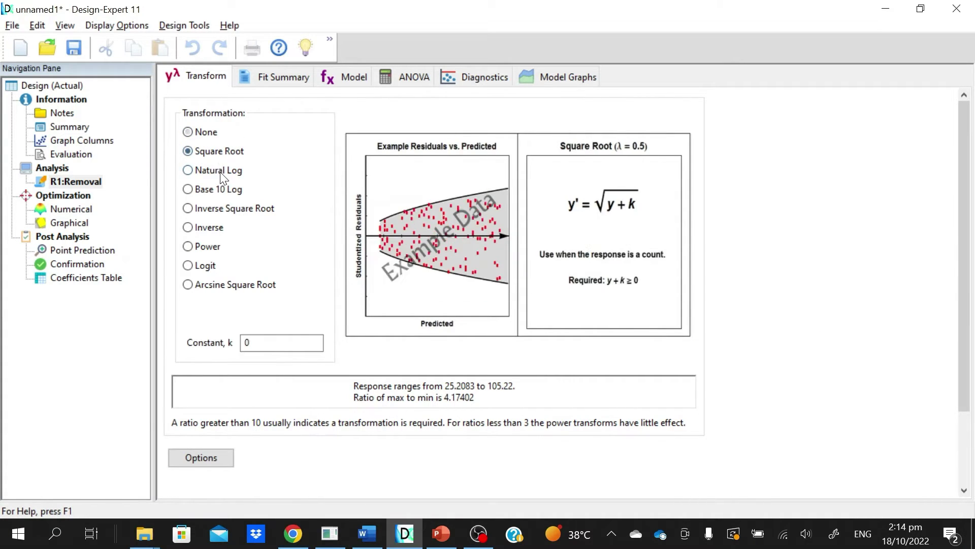
pyautogui.click(219, 171)
pyautogui.click(208, 134)
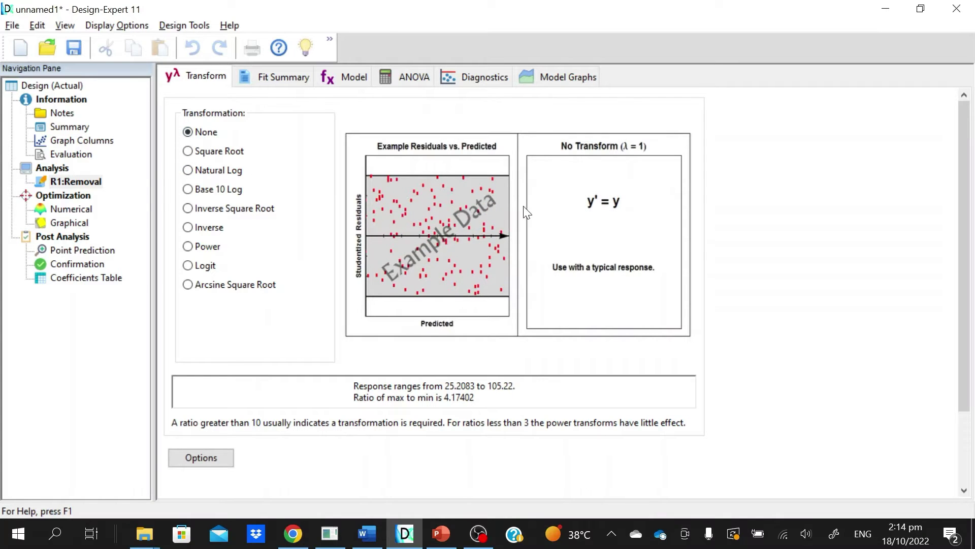
# Step: Examine the Linear, 2FI, Quadratic and Cubic rows of the Fit Summary for the Removal response
pyautogui.click(261, 74)
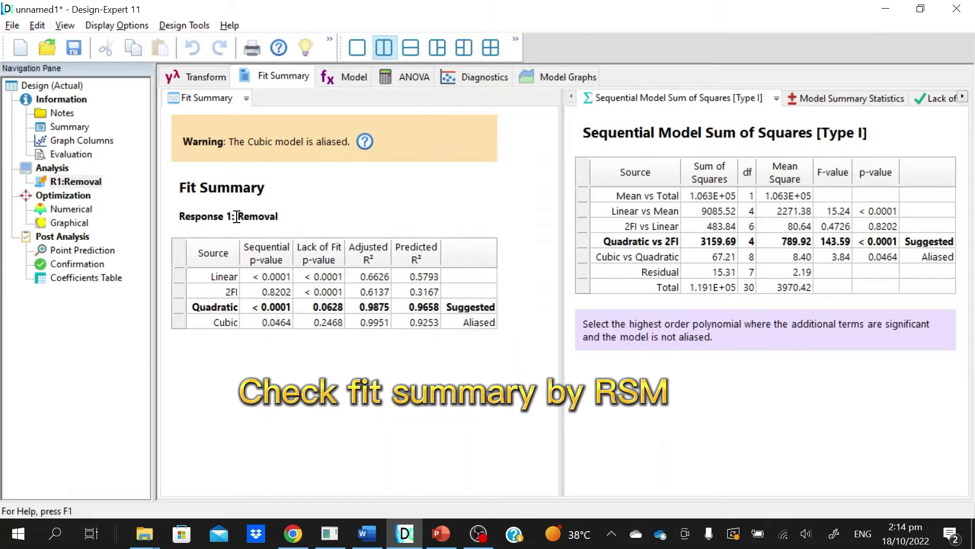
pyautogui.moveTo(183, 214); pyautogui.dragTo(281, 212)
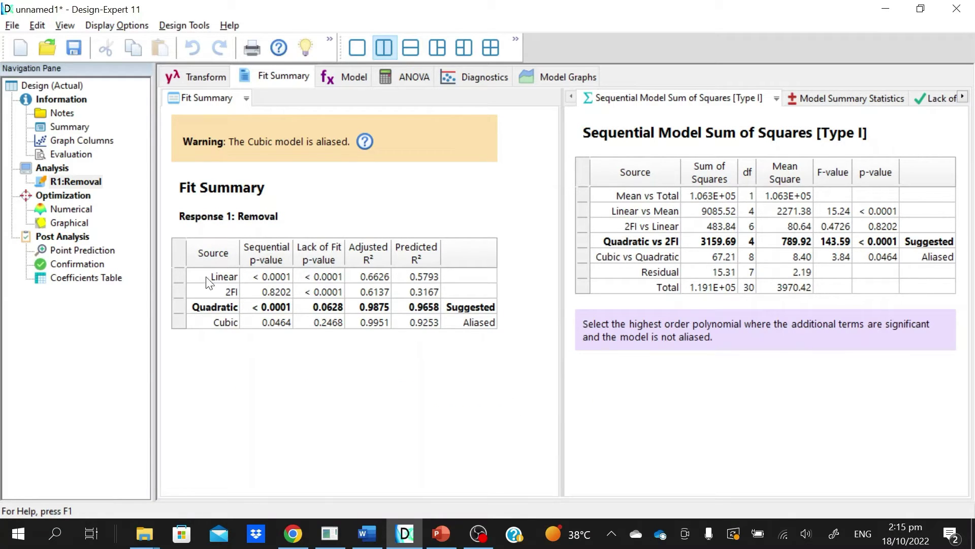
pyautogui.click(229, 279)
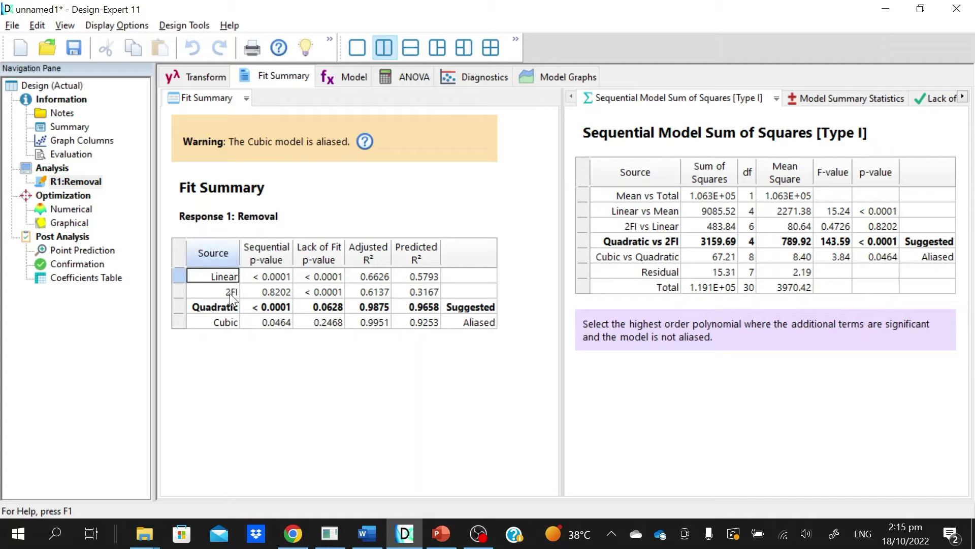
pyautogui.click(230, 294)
pyautogui.click(234, 308)
pyautogui.click(236, 325)
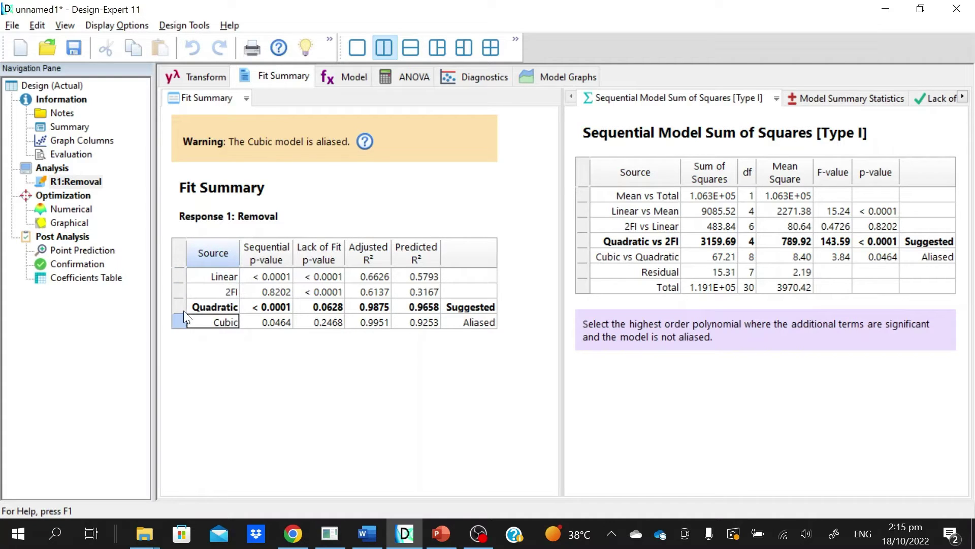
# Step: Read the Quadratic row of the Fit Summary, covering its p-values, adjusted and predicted R² and recommendation
pyautogui.moveTo(184, 310); pyautogui.dragTo(505, 313)
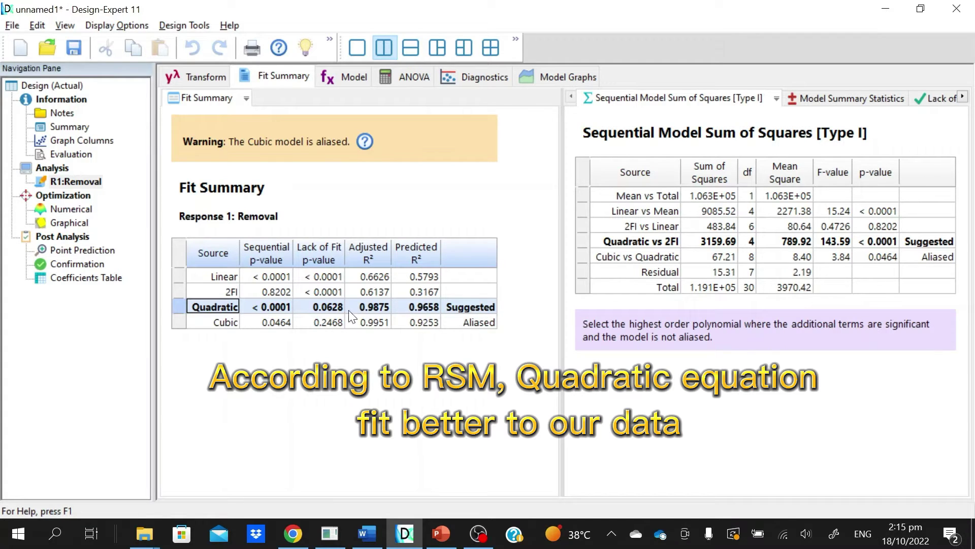
pyautogui.click(283, 307)
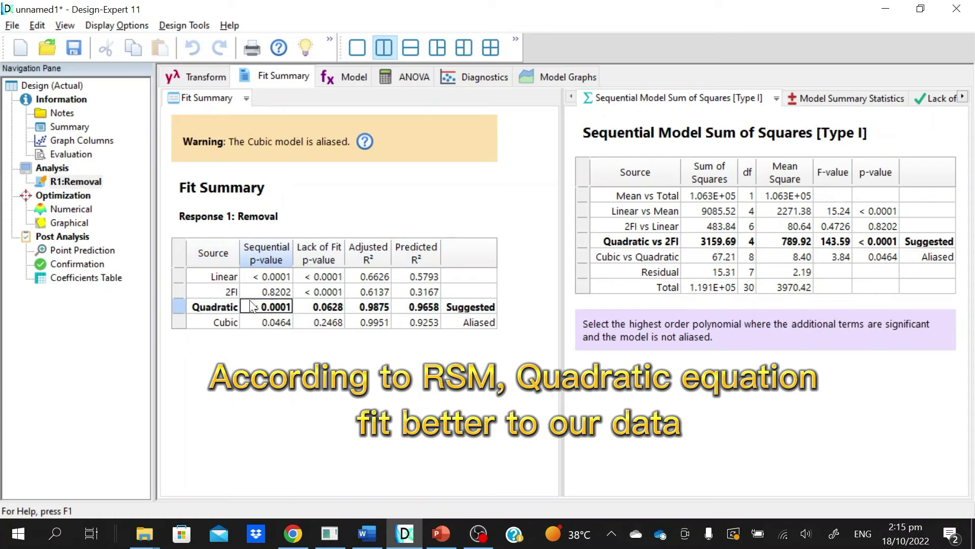
pyautogui.click(374, 307)
pyautogui.click(416, 307)
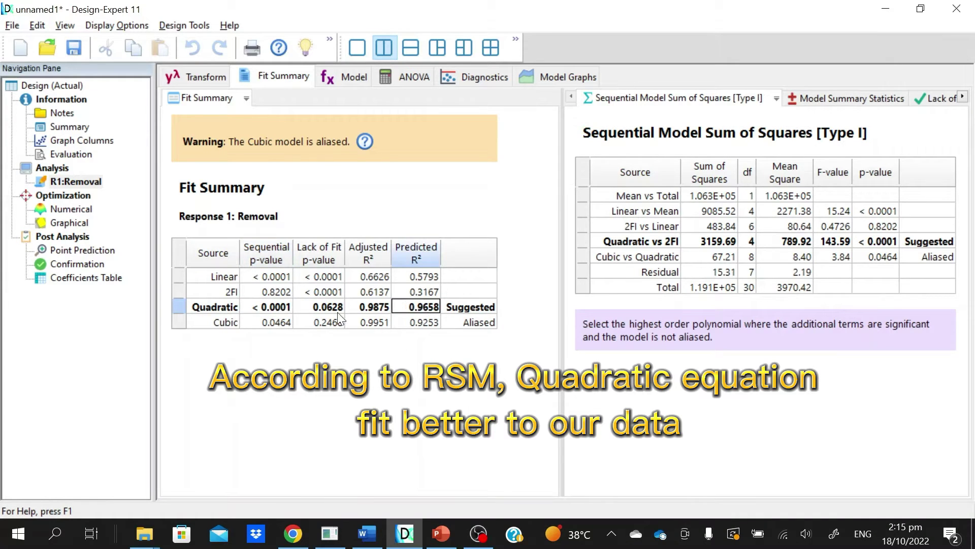
pyautogui.click(485, 310)
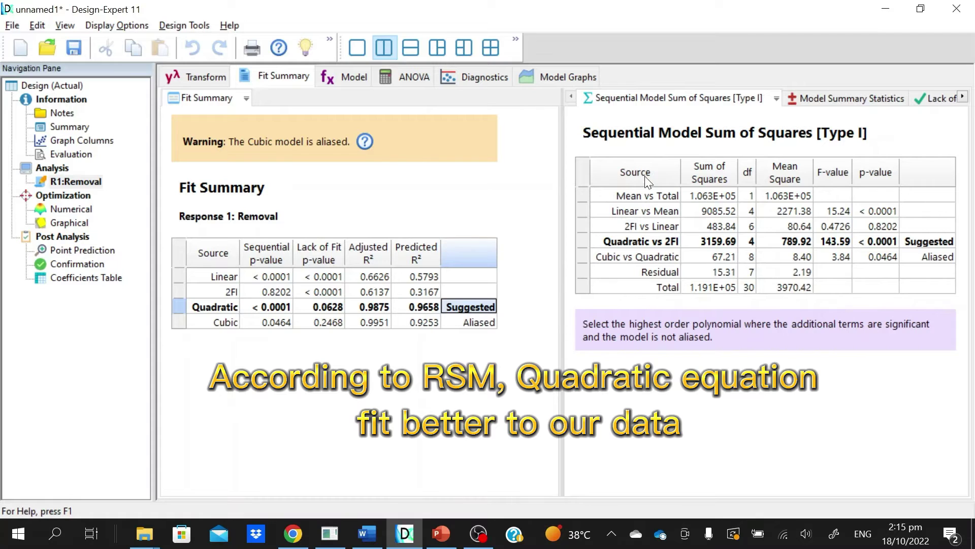
# Step: Examine the Quadratic vs 2FI row of the Sequential Model Sum of Squares table and read the selection note below it
pyautogui.click(629, 246)
pyautogui.click(718, 241)
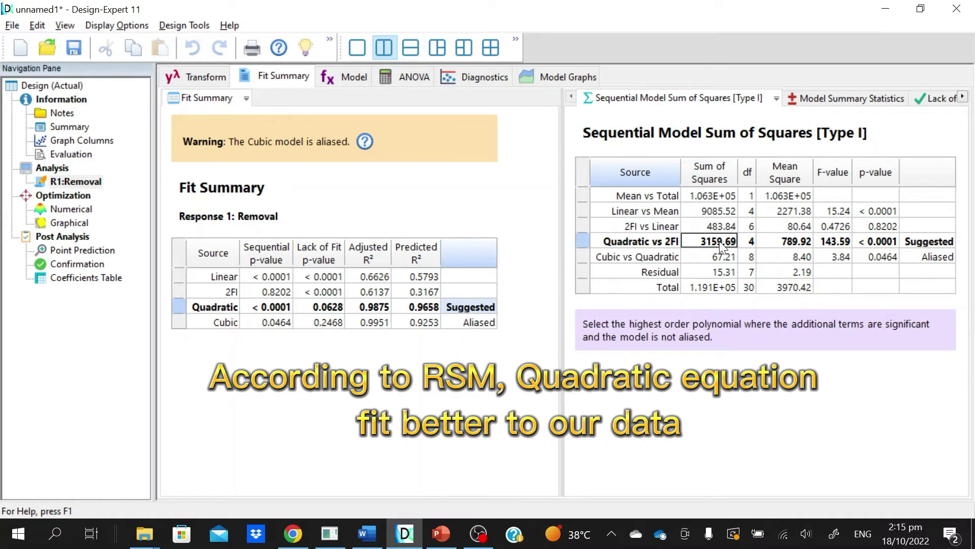
pyautogui.click(751, 246)
pyautogui.click(791, 241)
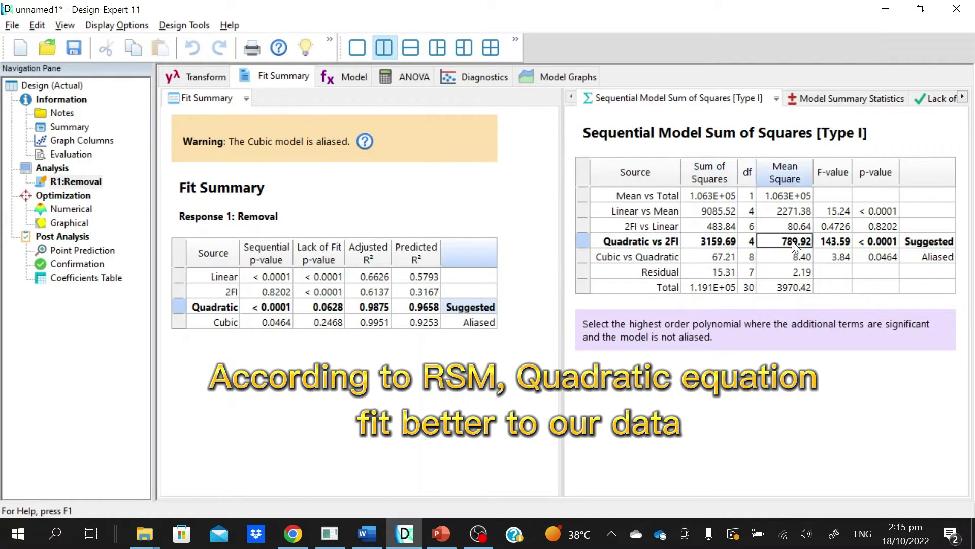
pyautogui.click(841, 242)
pyautogui.click(881, 243)
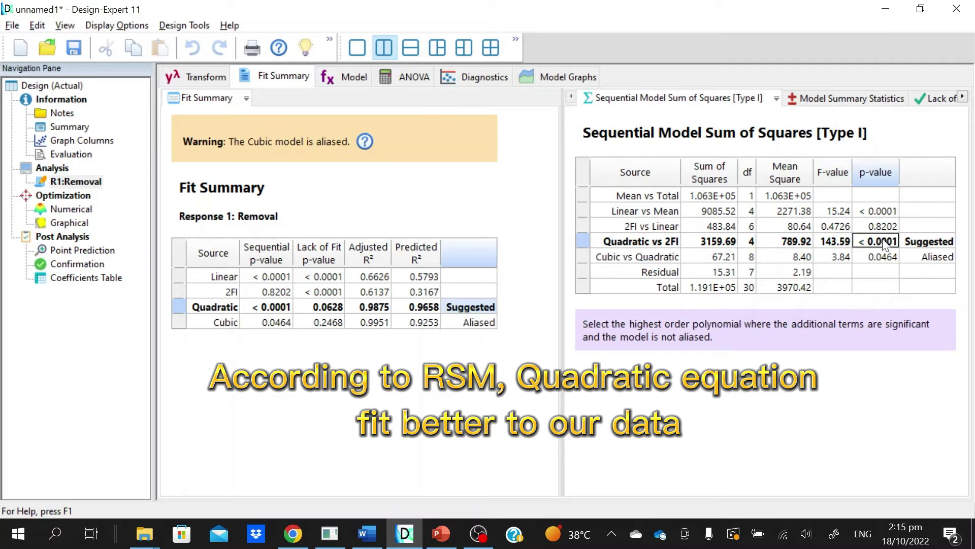
pyautogui.click(923, 241)
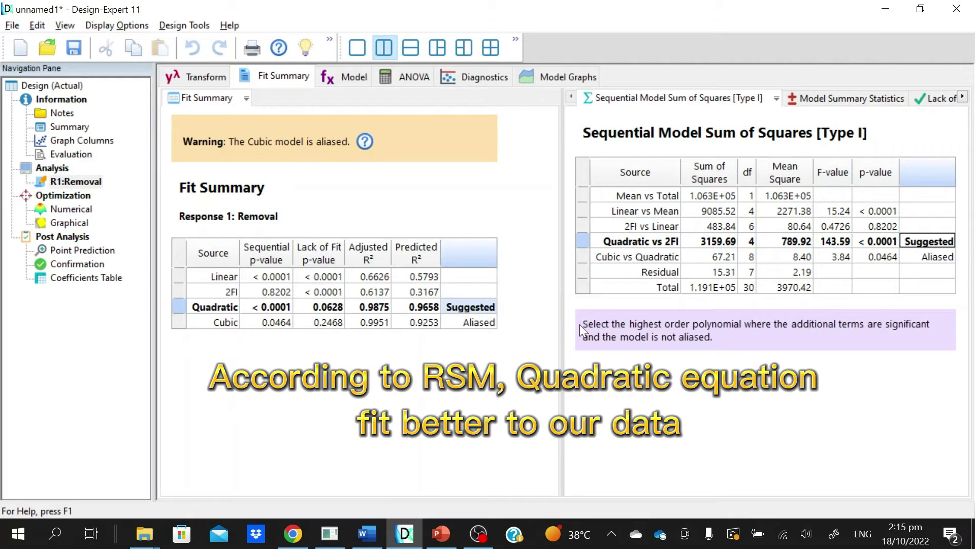
pyautogui.moveTo(585, 324); pyautogui.dragTo(719, 337)
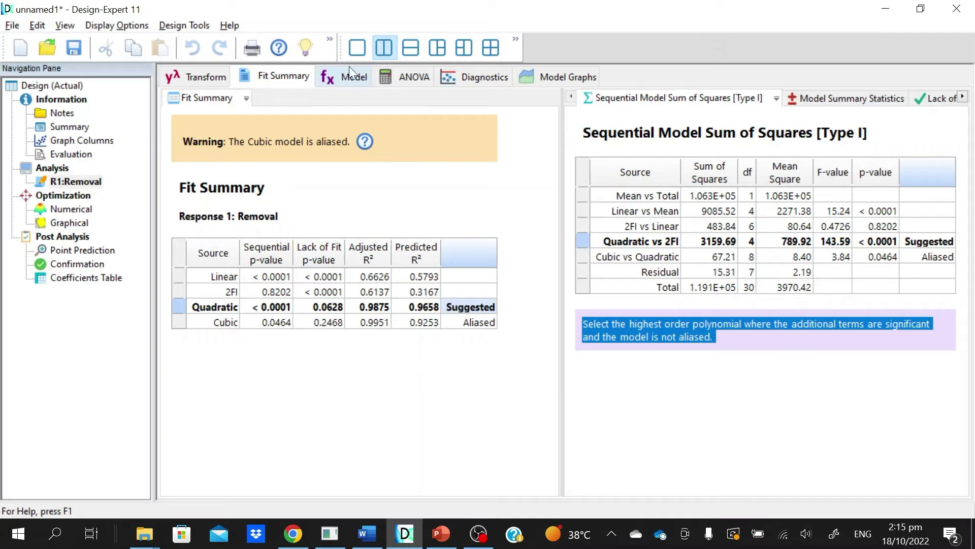
# Step: Open the model selection for Removal and try the Design Model and Mean process orders
pyautogui.click(342, 78)
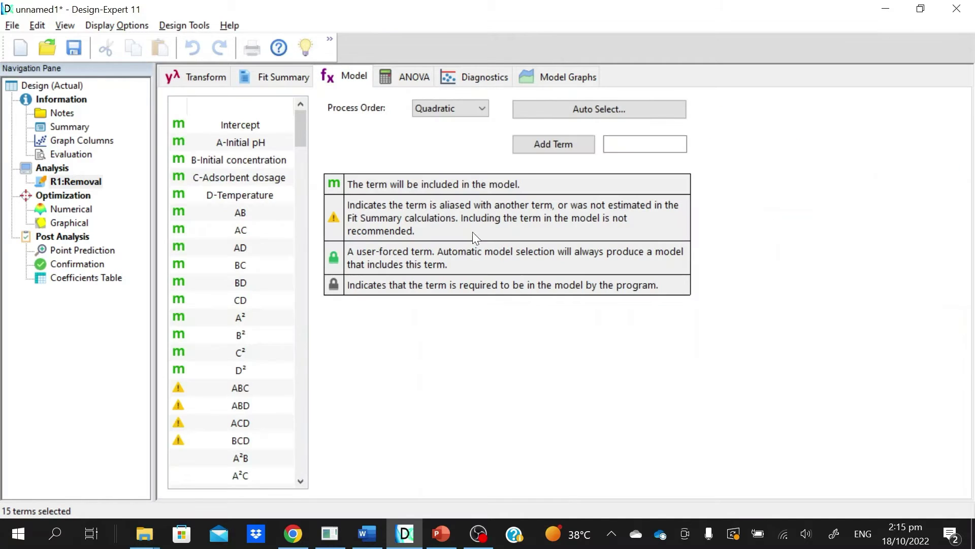
pyautogui.click(462, 108)
pyautogui.click(373, 113)
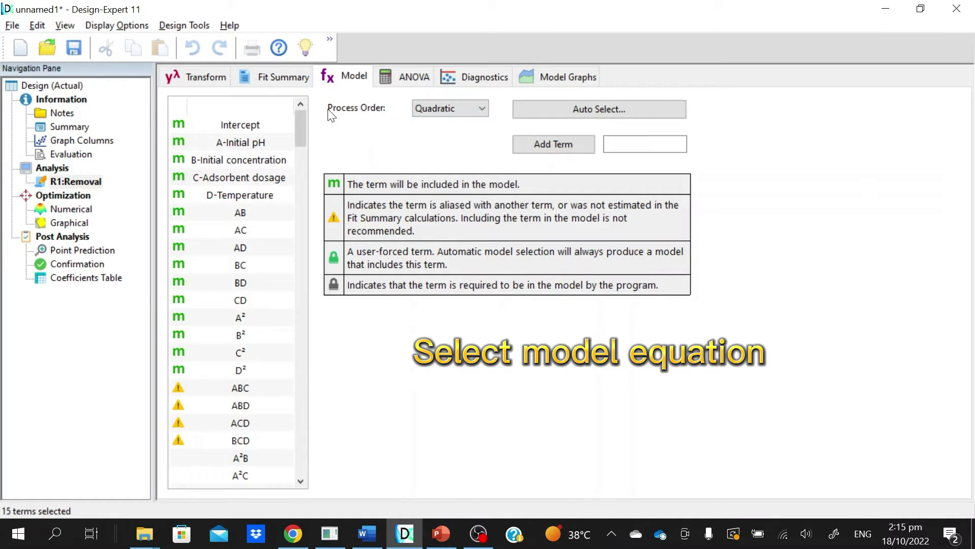
pyautogui.click(420, 109)
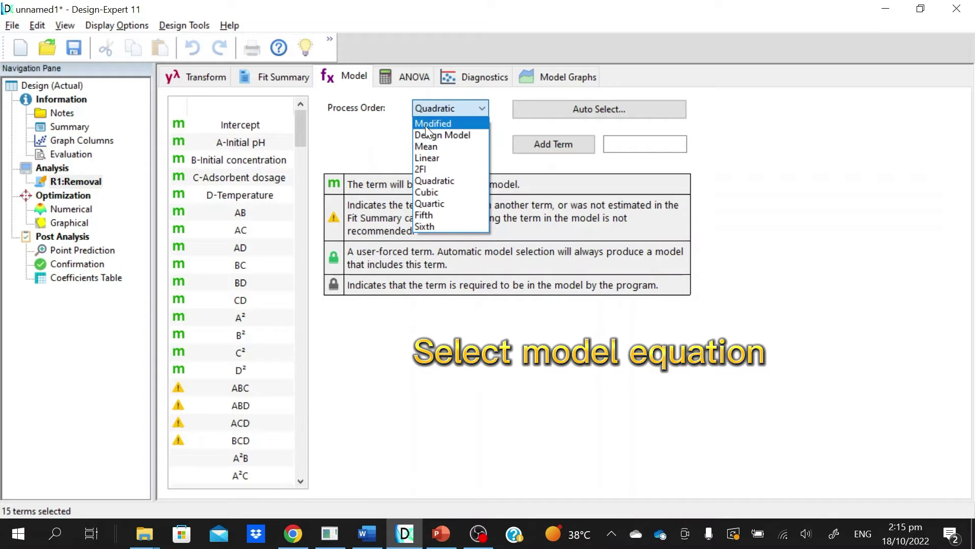
pyautogui.click(433, 114)
pyautogui.click(435, 114)
pyautogui.click(438, 130)
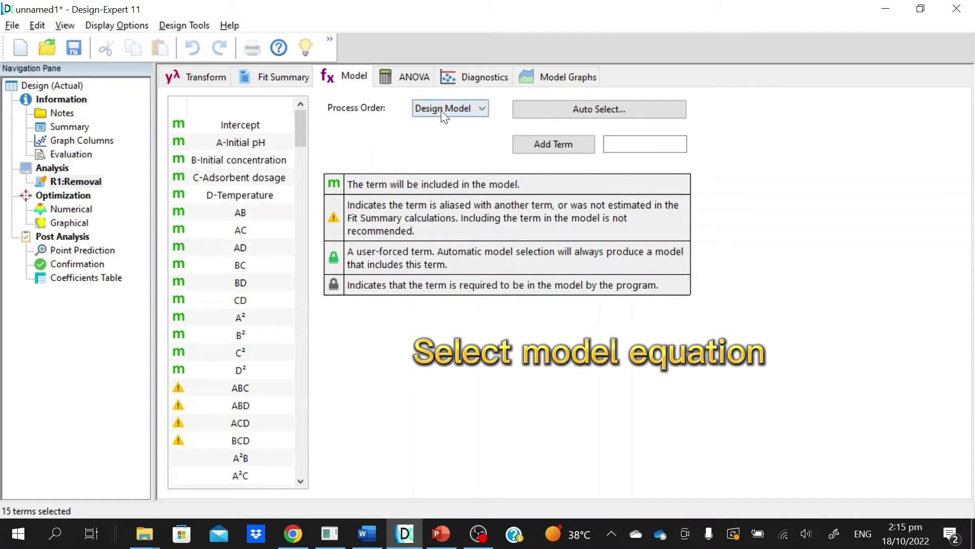
pyautogui.click(441, 109)
pyautogui.click(439, 145)
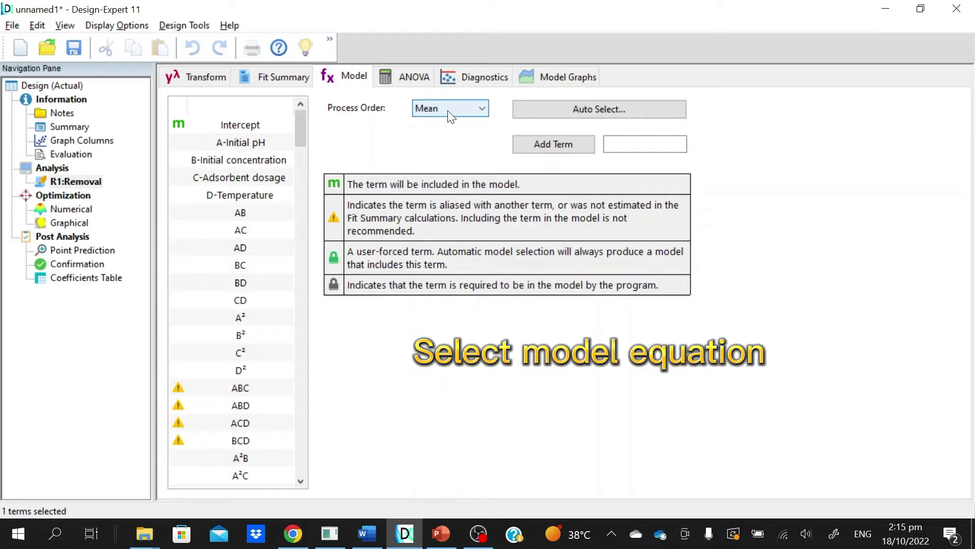
pyautogui.click(446, 108)
pyautogui.click(445, 135)
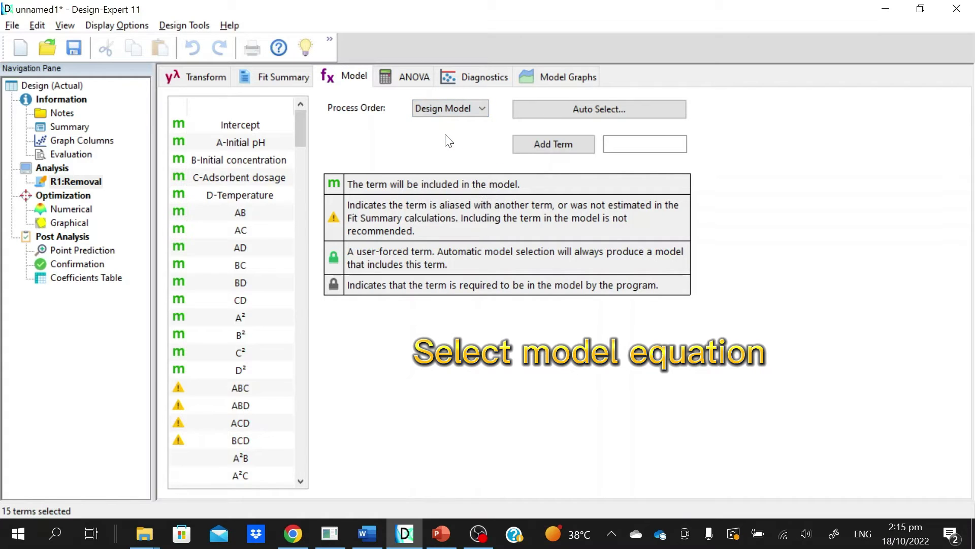
# Step: Set the process order of the Removal model to Quadratic
pyautogui.click(446, 109)
pyautogui.click(428, 180)
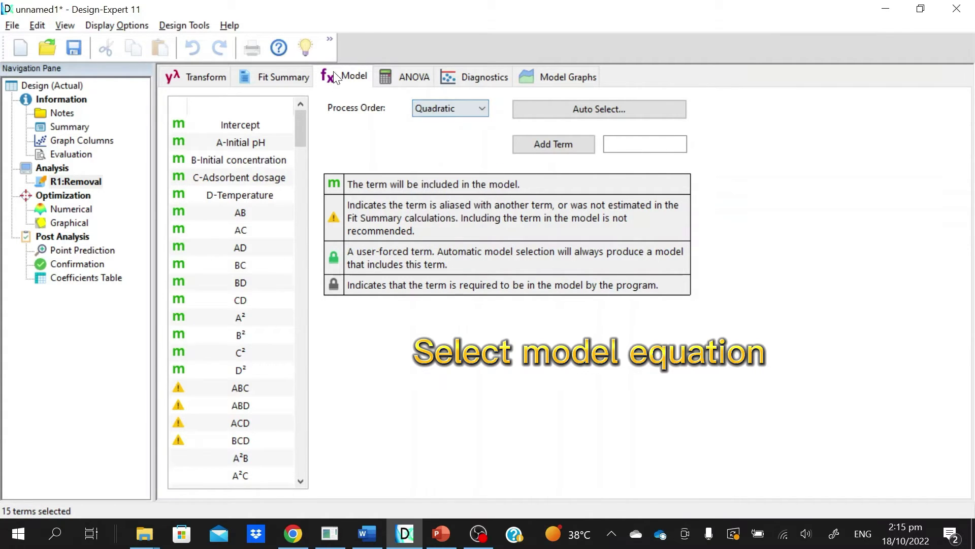
pyautogui.click(447, 109)
pyautogui.click(424, 178)
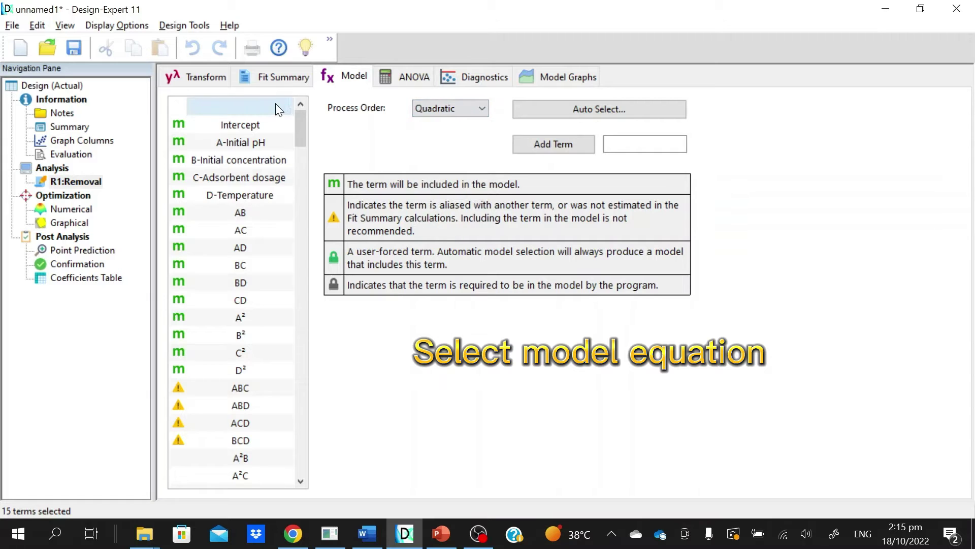
# Step: Recheck the Quadratic row in the Fit Summary and keep Quadratic as the model's process order
pyautogui.click(284, 77)
pyautogui.click(198, 308)
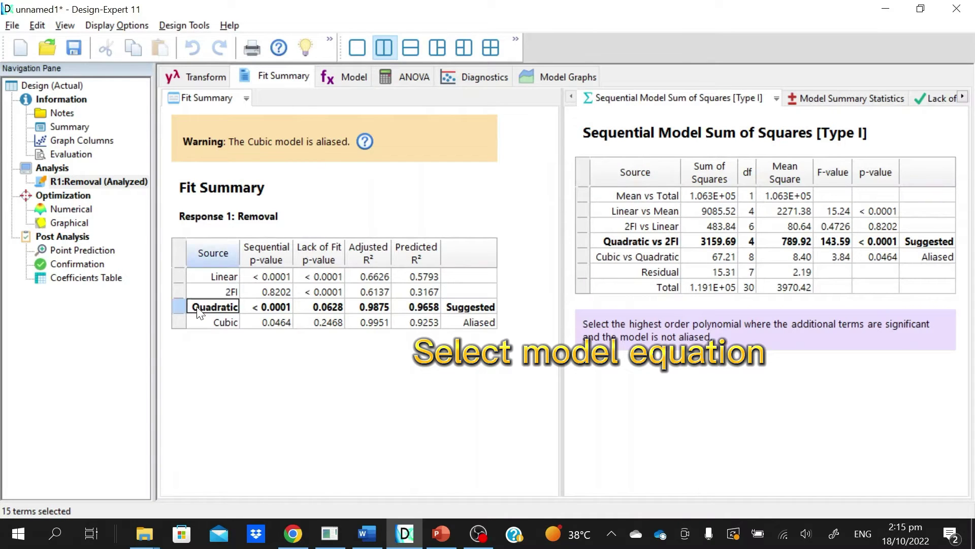
pyautogui.moveTo(197, 308); pyautogui.dragTo(489, 310)
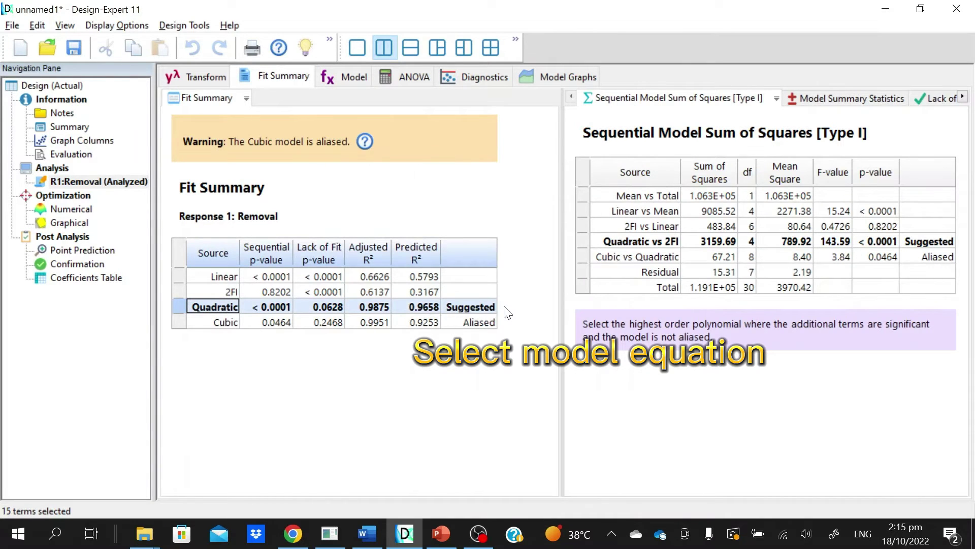
pyautogui.click(350, 77)
pyautogui.click(468, 109)
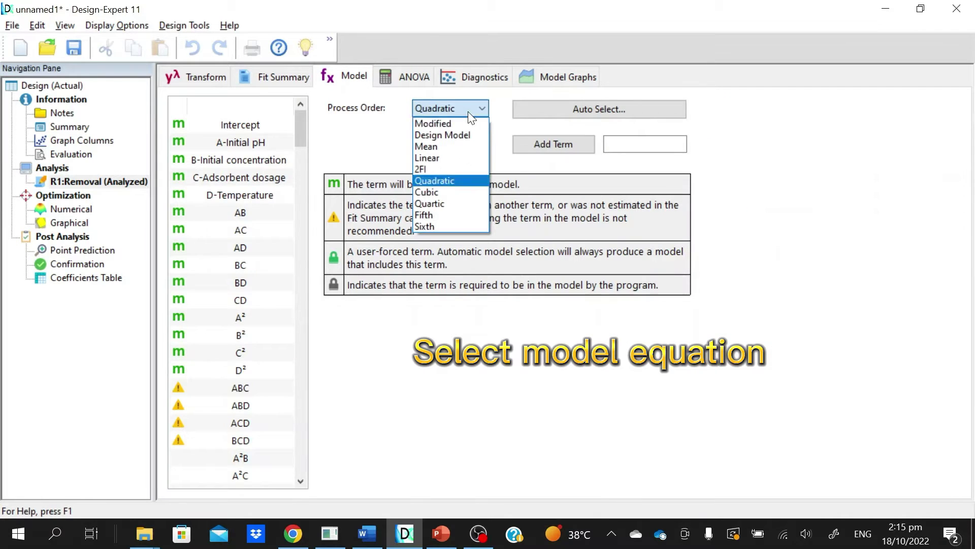
pyautogui.click(459, 170)
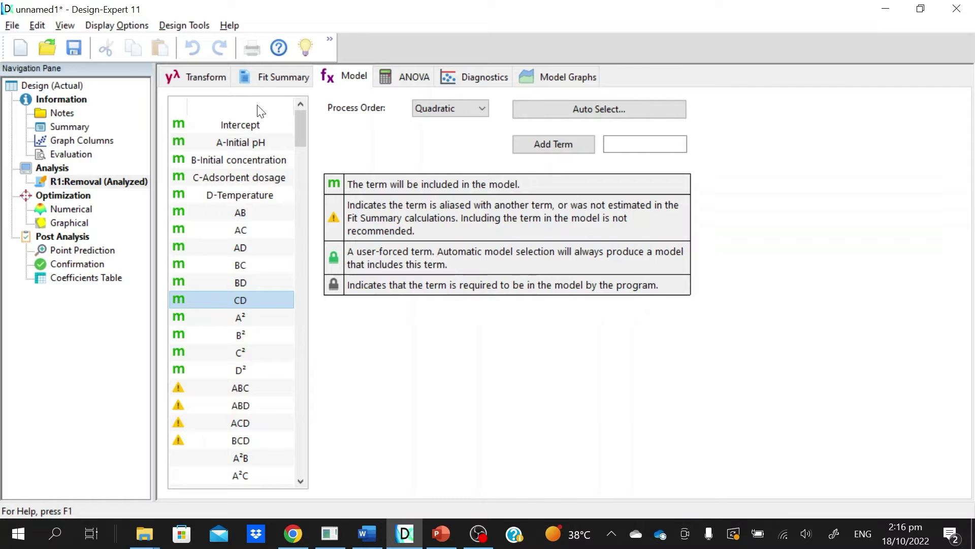
# Step: Open the ANOVA for the Removal quadratic model and examine the Model row from sum of squares through p-value and significance
pyautogui.click(391, 75)
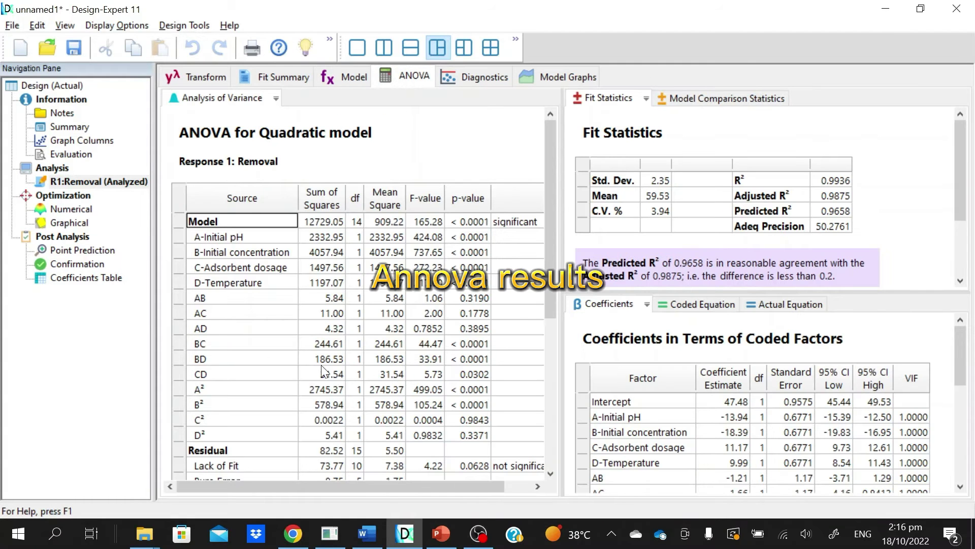
pyautogui.click(239, 236)
pyautogui.click(244, 251)
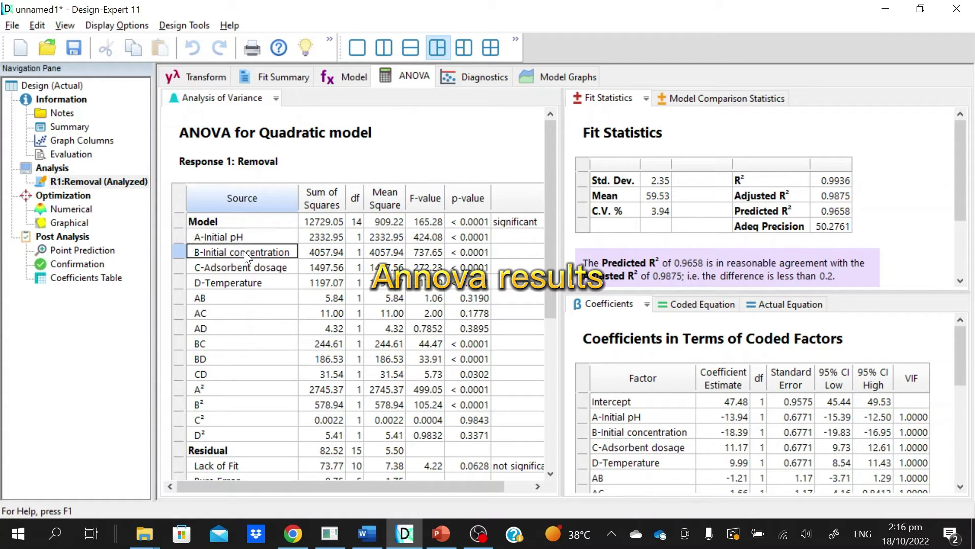
pyautogui.click(303, 222)
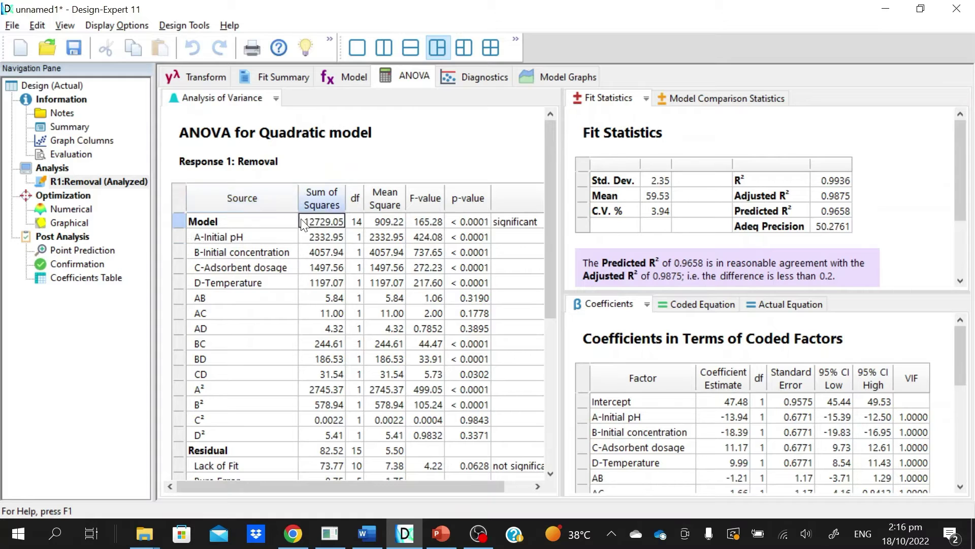
pyautogui.click(356, 223)
pyautogui.click(382, 223)
pyautogui.click(417, 222)
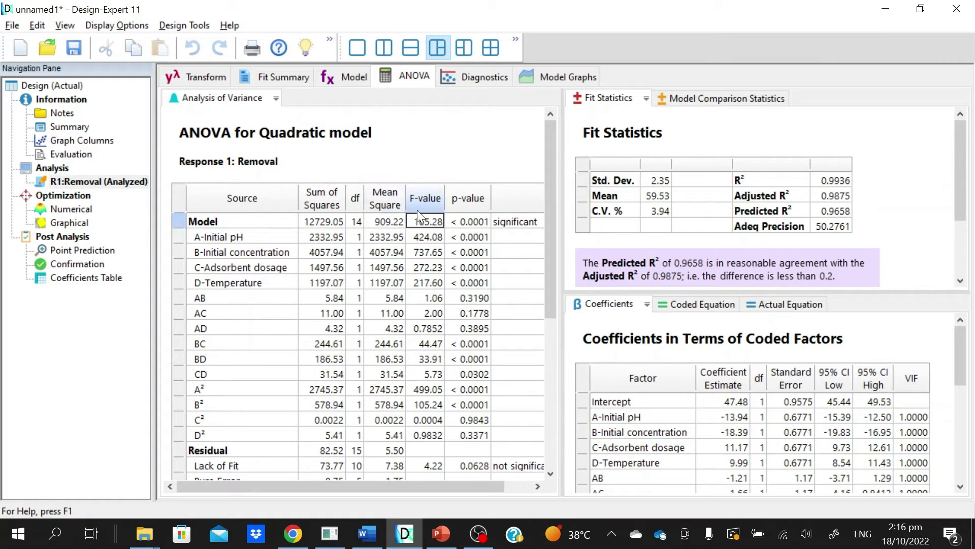
pyautogui.click(465, 221)
pyautogui.click(512, 222)
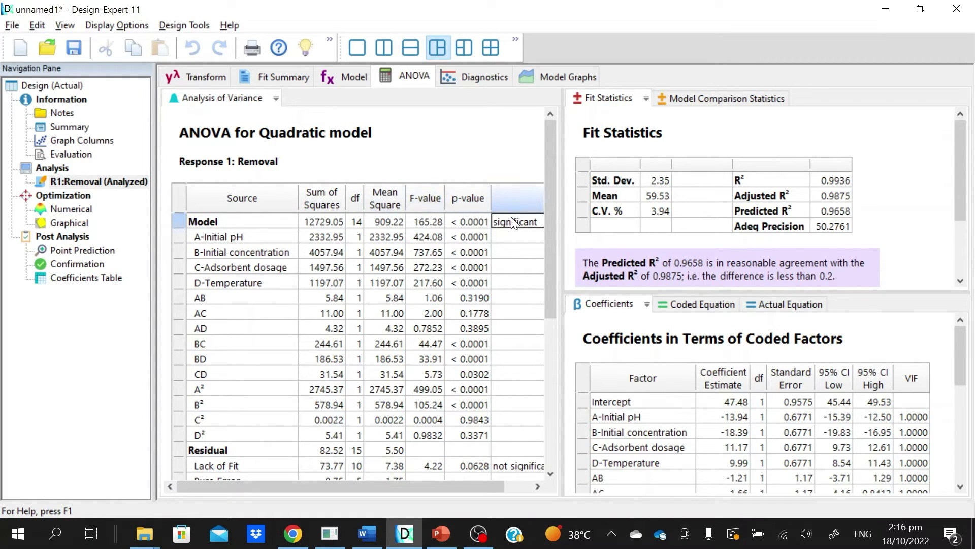
# Step: Check the p-values of the Initial pH, Initial concentration, Adsorbent dosage, Temperature and AB terms in the ANOVA table
pyautogui.scroll(-2, 507, 253)
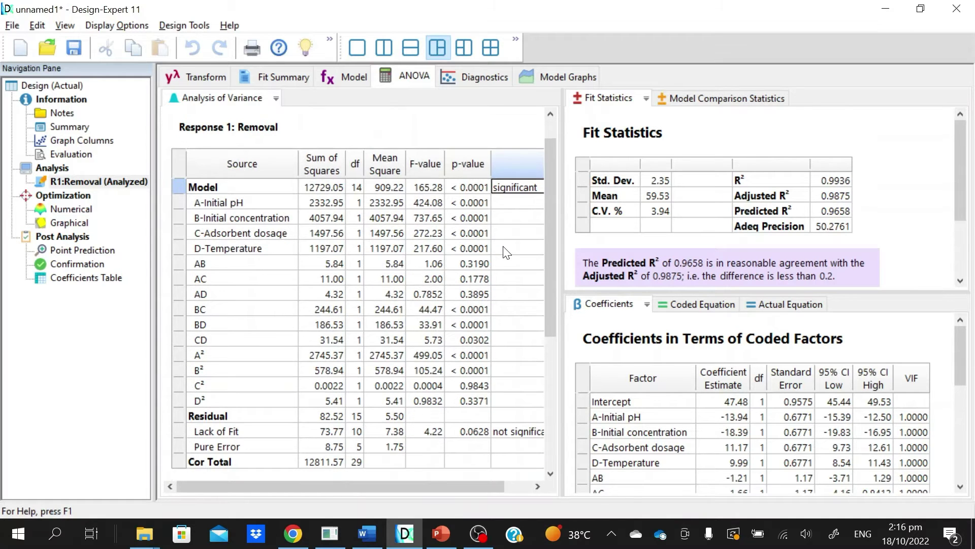
pyautogui.click(227, 204)
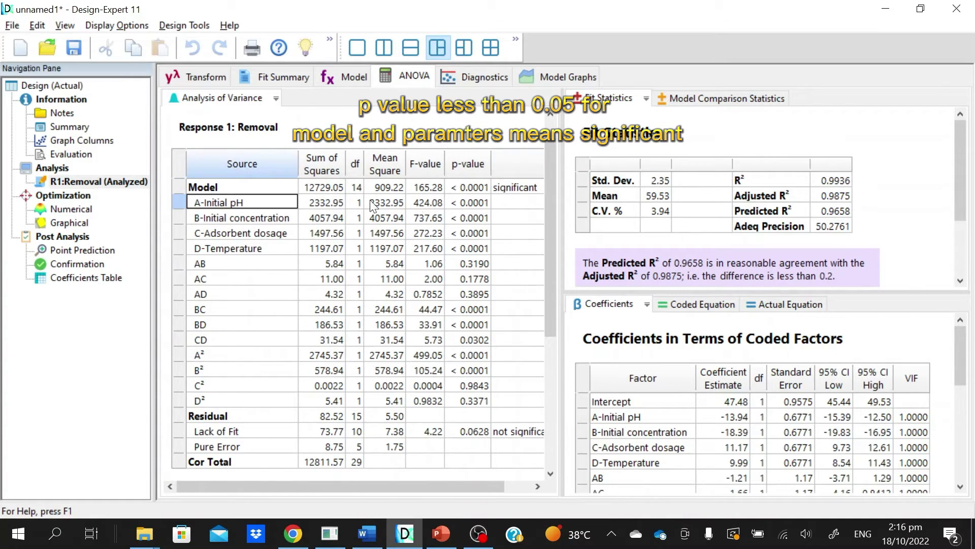
pyautogui.click(456, 202)
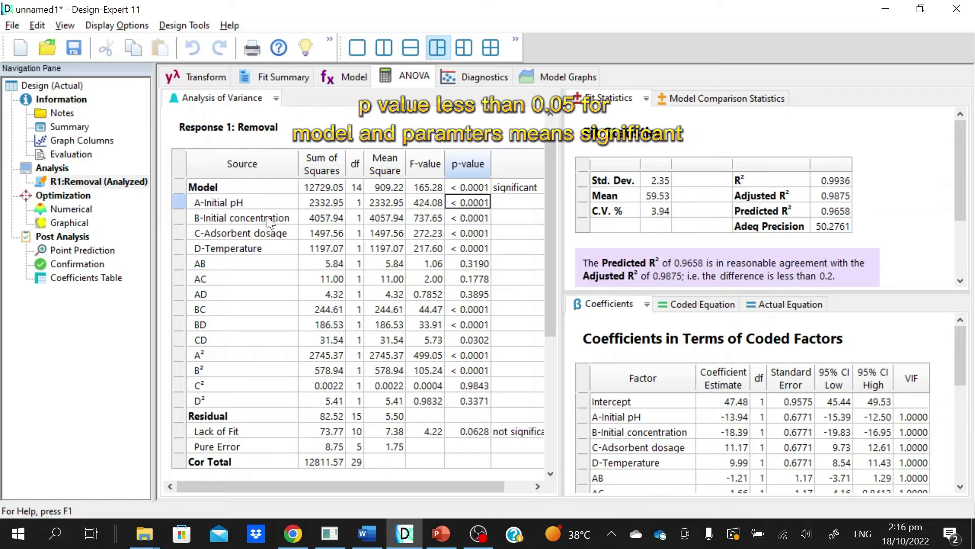
pyautogui.click(267, 218)
pyautogui.click(465, 218)
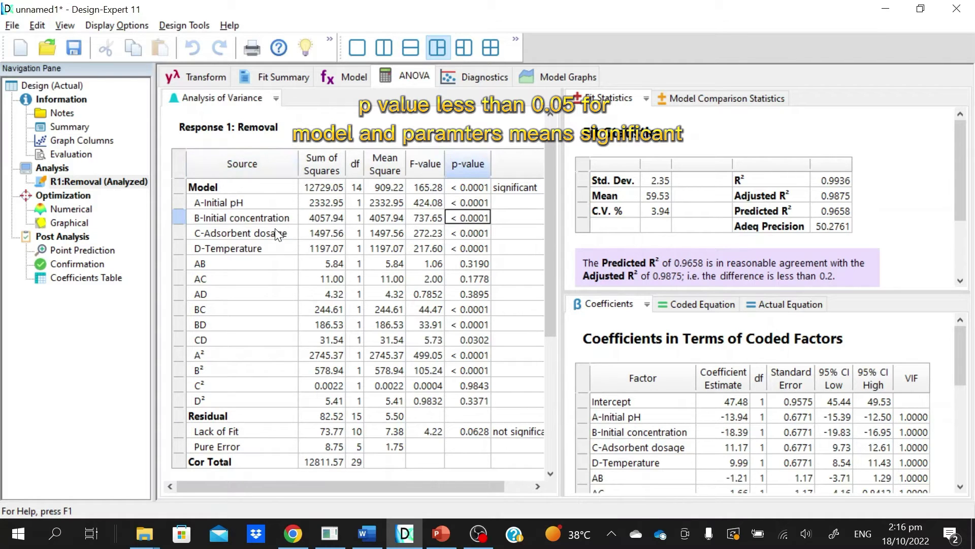
pyautogui.click(279, 234)
pyautogui.click(474, 232)
pyautogui.click(248, 249)
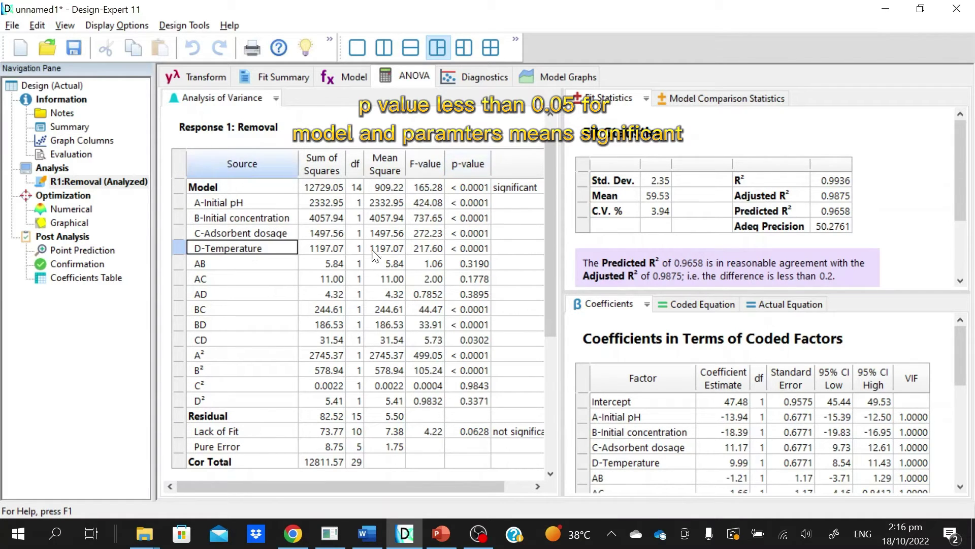
pyautogui.click(212, 265)
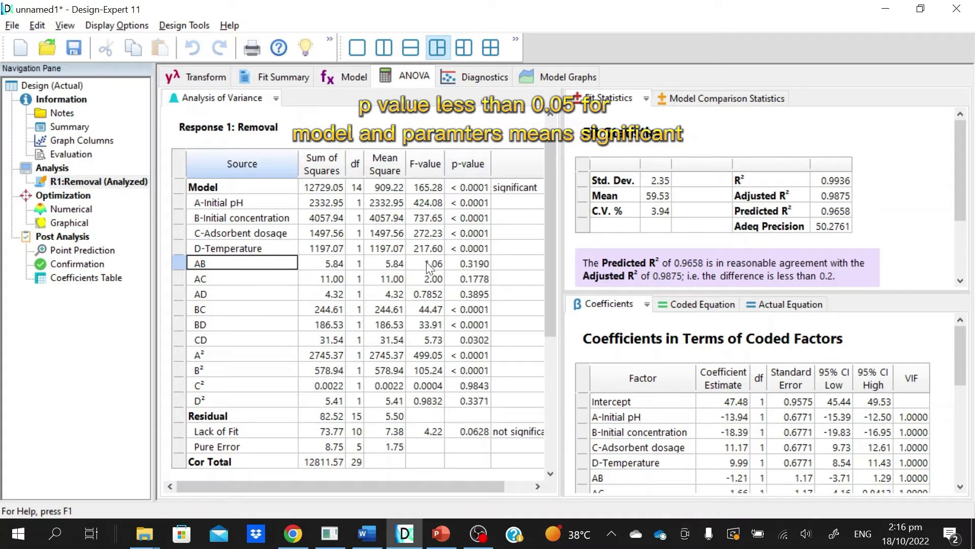
pyautogui.click(459, 264)
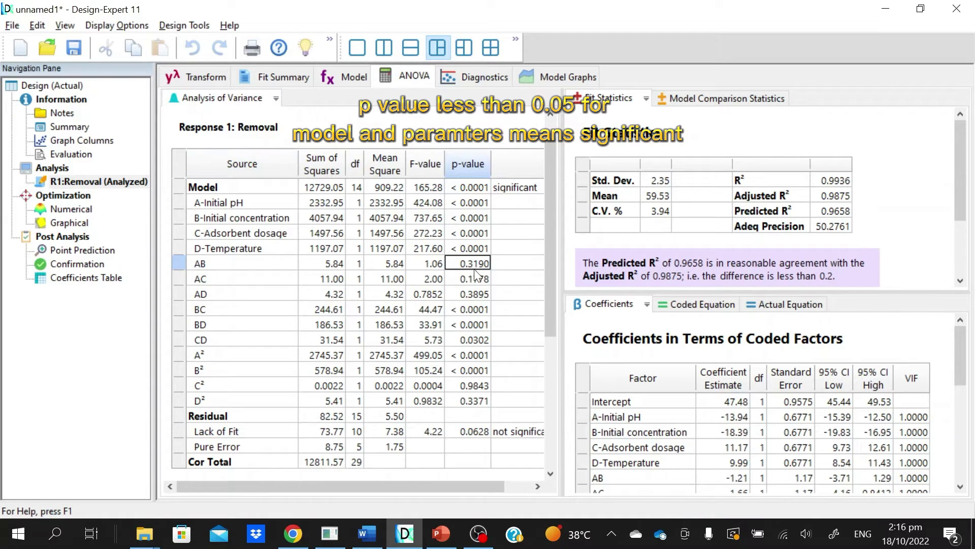
# Step: Read the P-values note below the ANOVA table and compare its significance threshold with the AB term's p-value
pyautogui.moveTo(550, 257); pyautogui.dragTo(550, 344)
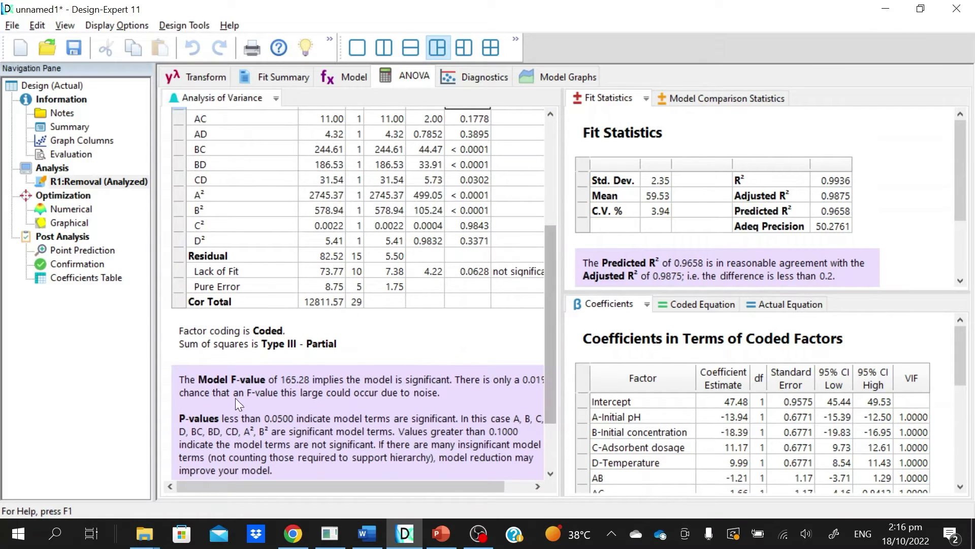
pyautogui.moveTo(179, 418); pyautogui.dragTo(450, 418)
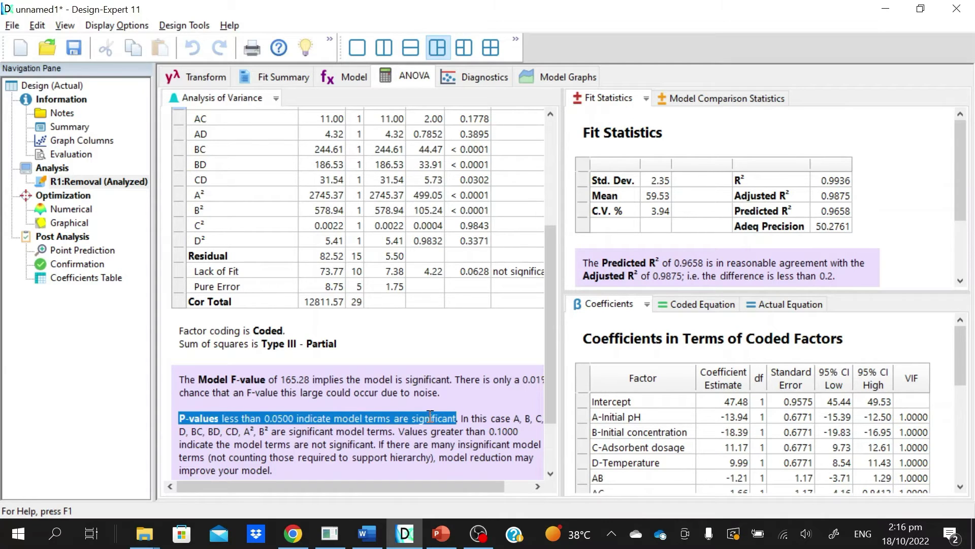
pyautogui.moveTo(548, 377); pyautogui.dragTo(545, 294)
pyautogui.click(204, 251)
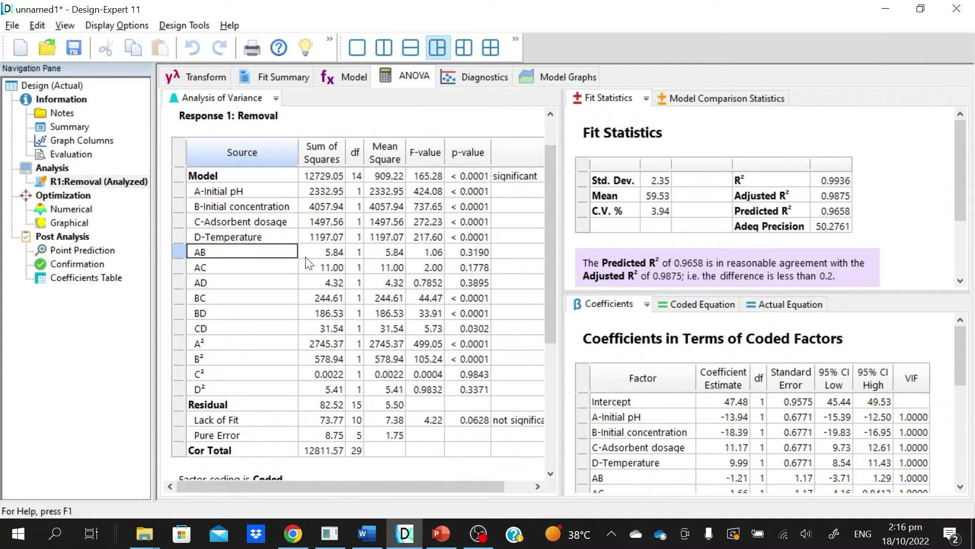
pyautogui.click(468, 252)
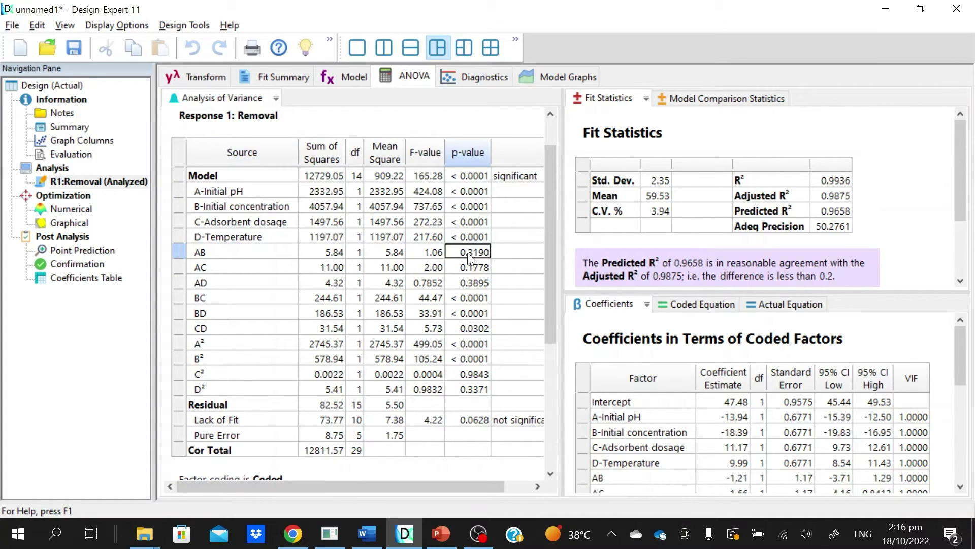
# Step: Remove the AB term from the Removal model and reopen the ANOVA for the reduced quadratic model
pyautogui.click(341, 77)
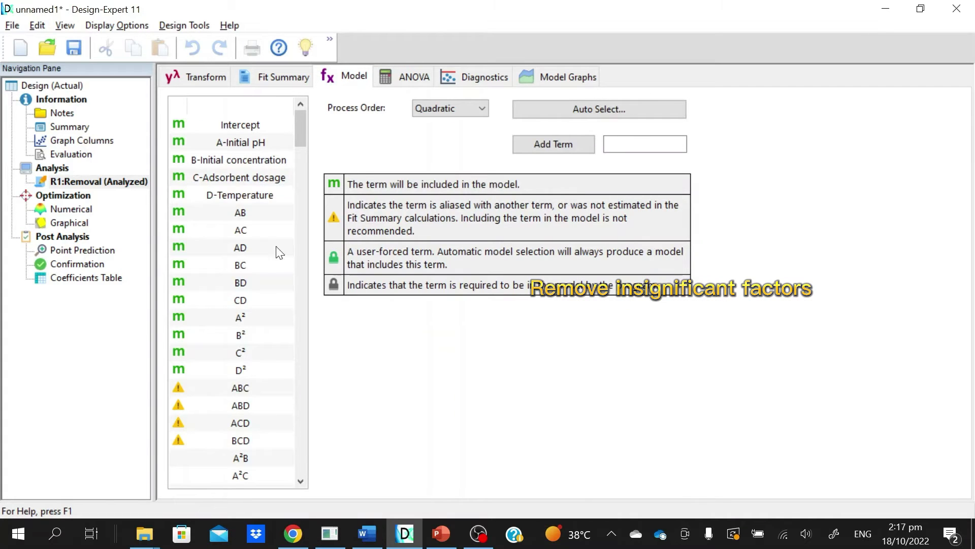
pyautogui.doubleClick(239, 209)
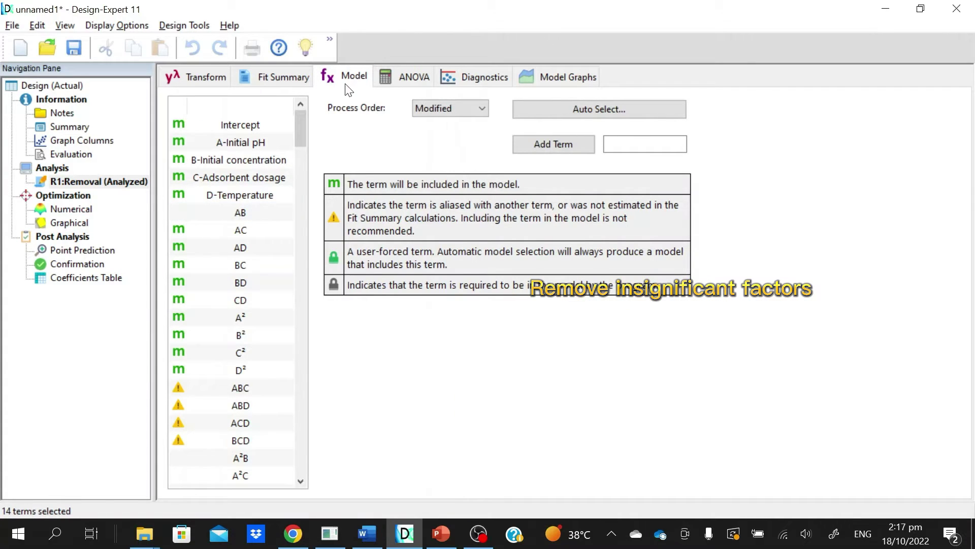
pyautogui.click(404, 78)
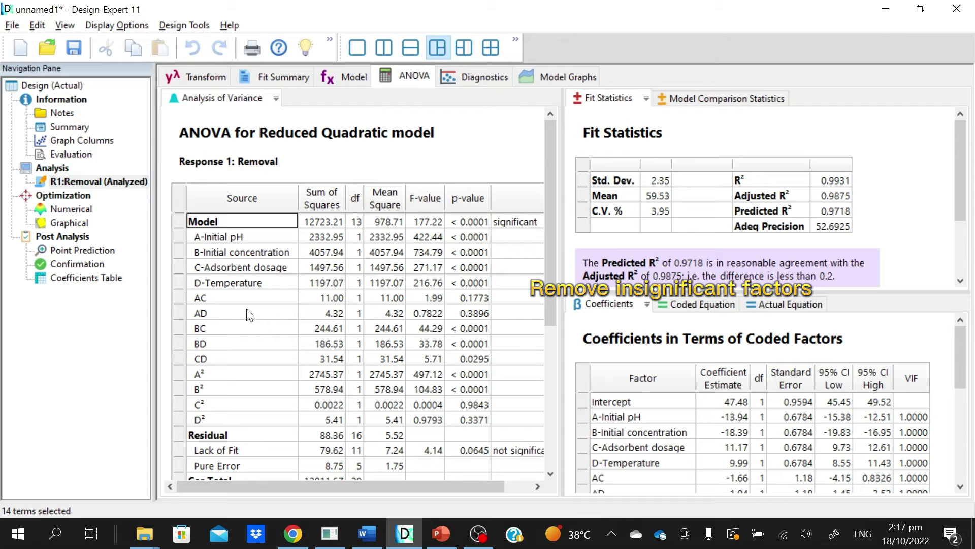
# Step: Check the p-values of AC and AD, exclude both terms from the Removal model and return to the ANOVA
pyautogui.click(237, 298)
pyautogui.click(478, 297)
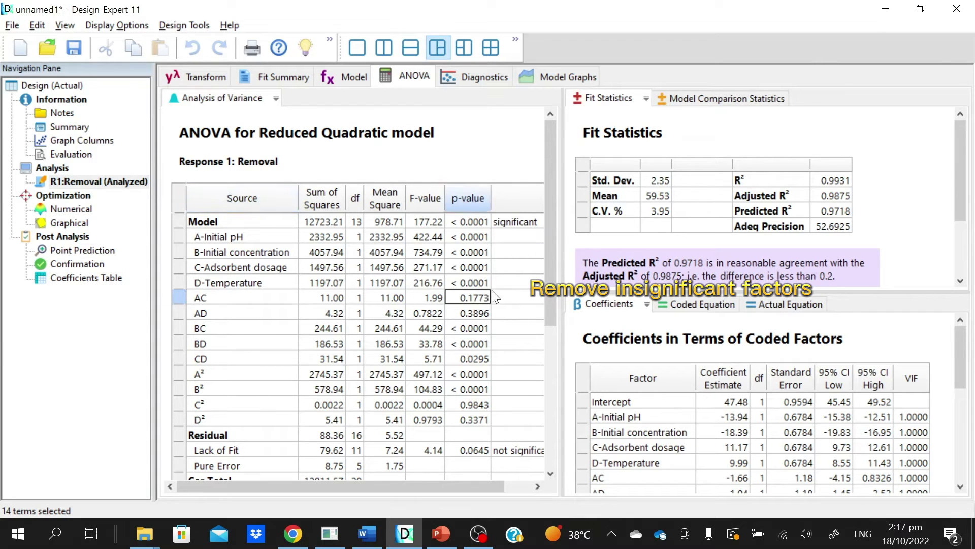
pyautogui.click(480, 314)
pyautogui.click(245, 312)
pyautogui.click(252, 298)
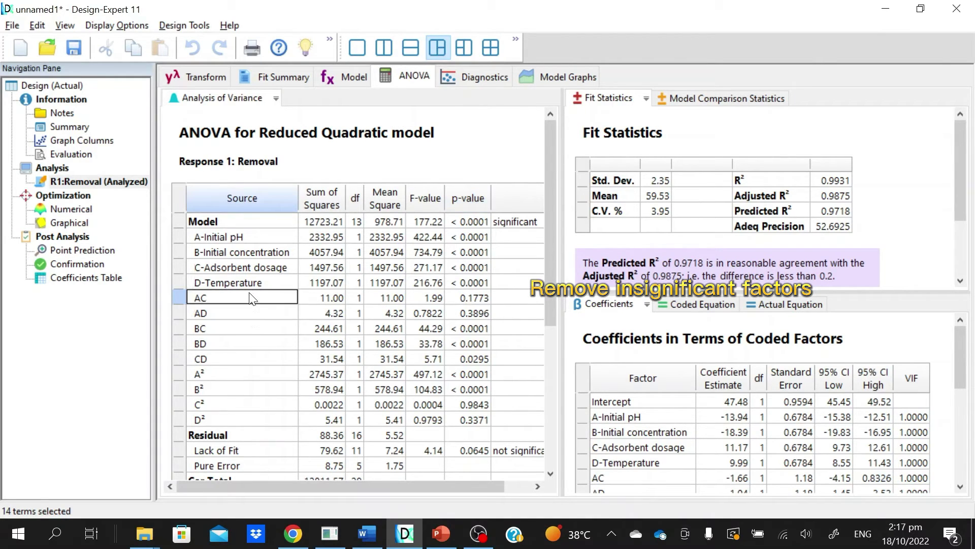
pyautogui.click(257, 316)
pyautogui.click(257, 299)
pyautogui.click(350, 77)
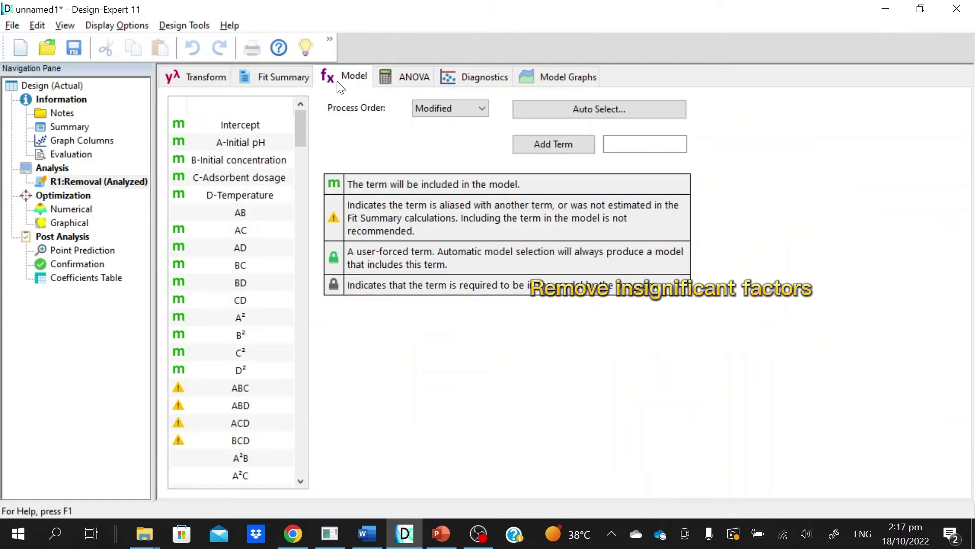
pyautogui.doubleClick(242, 232)
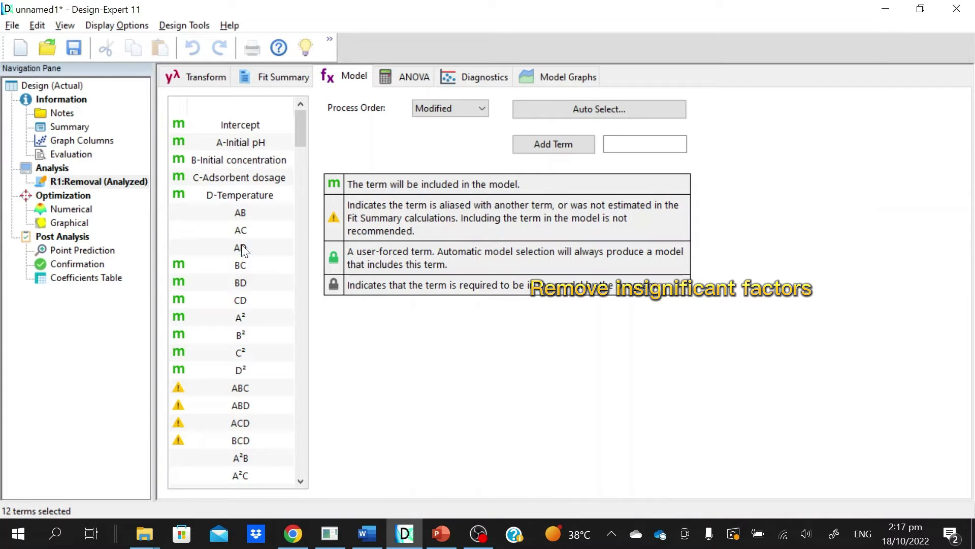
pyautogui.click(406, 75)
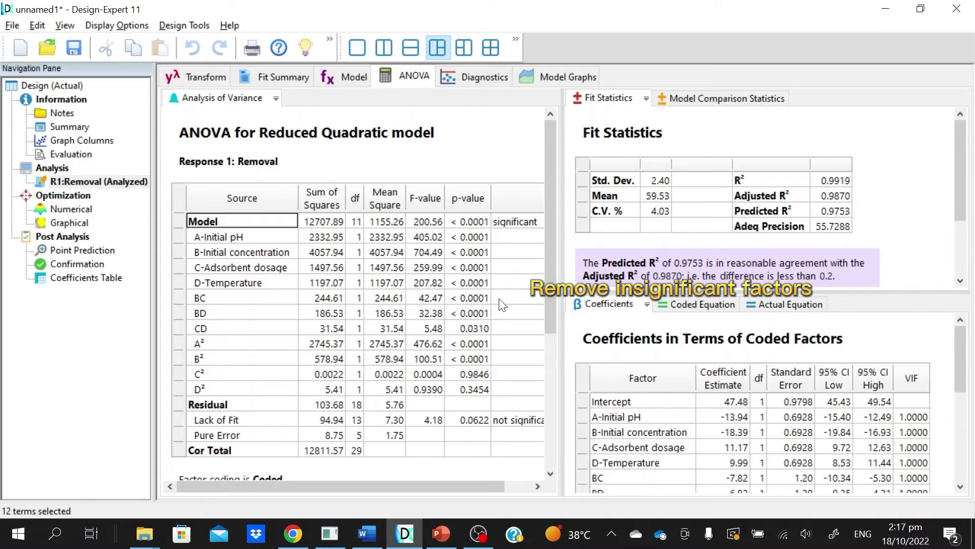
# Step: Check the p-values of CD and the squared terms, exclude C² and D² from the model and return to the ANOVA
pyautogui.click(487, 329)
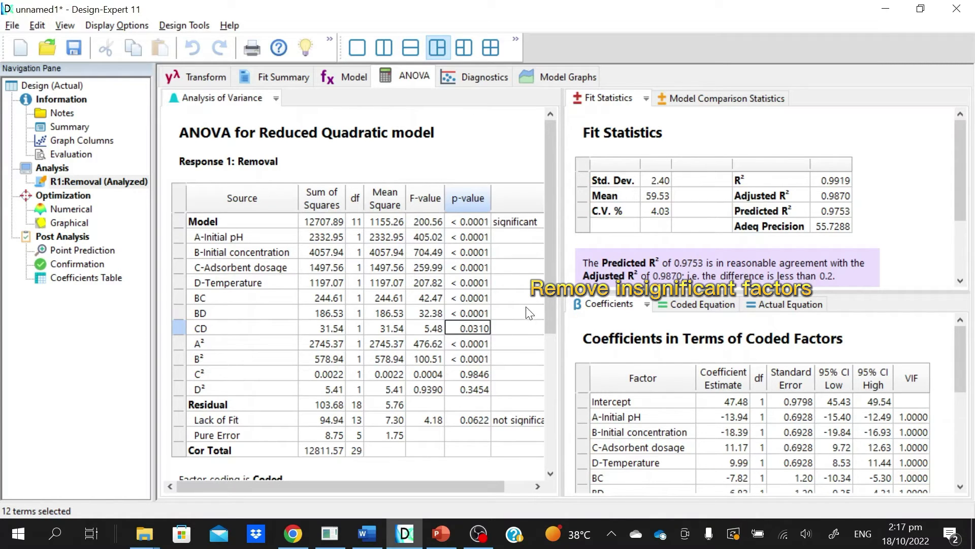
pyautogui.click(480, 343)
pyautogui.click(483, 357)
pyautogui.click(475, 377)
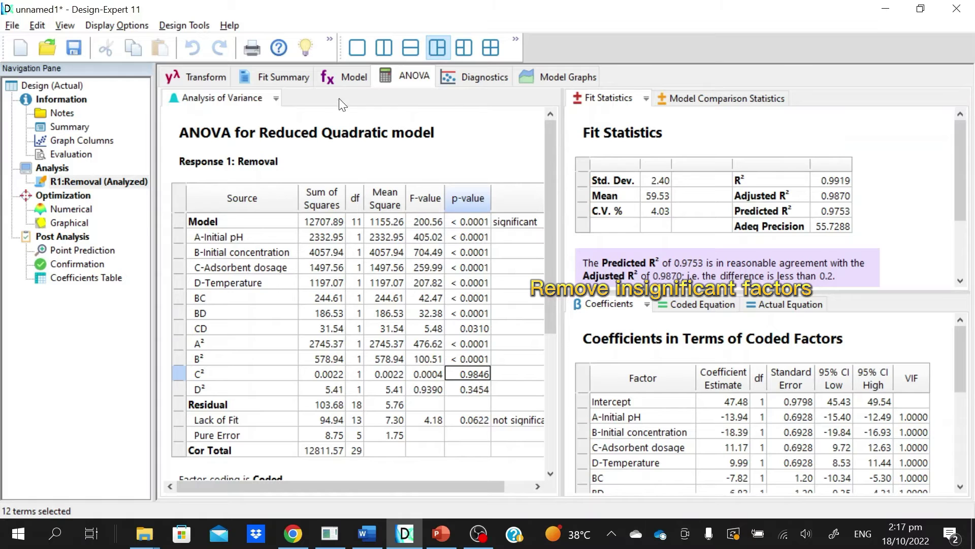
pyautogui.click(345, 77)
pyautogui.click(242, 356)
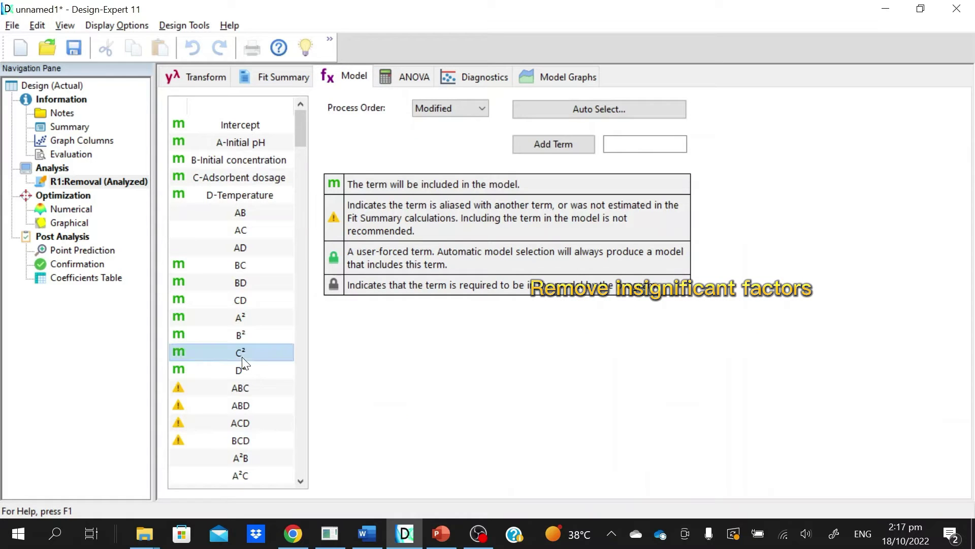
pyautogui.click(241, 370)
pyautogui.click(386, 77)
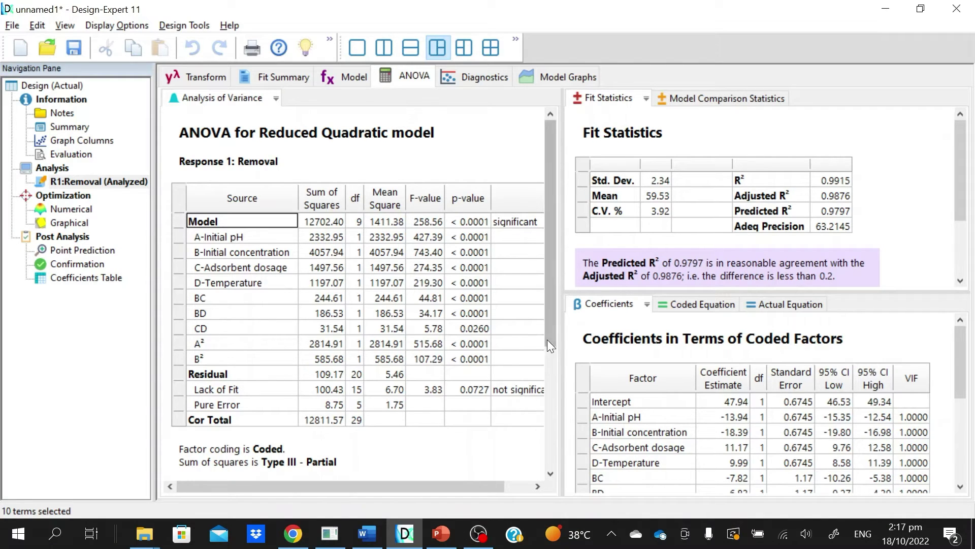
# Step: Review the p-values of the reduced model's remaining terms and read the P-values and Model F-value notes below the table
pyautogui.click(385, 391)
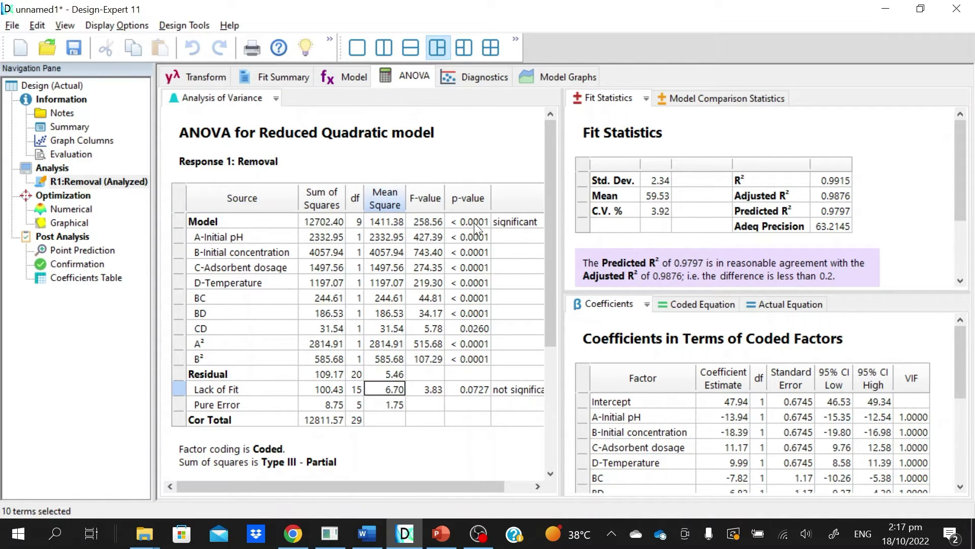
pyautogui.moveTo(473, 222); pyautogui.dragTo(474, 359)
pyautogui.scroll(-5, 491, 340)
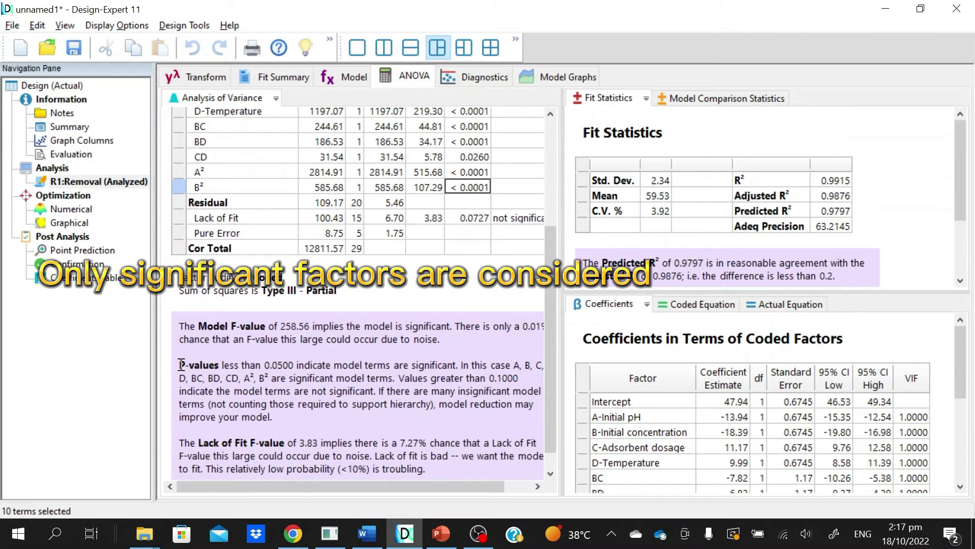
pyautogui.moveTo(181, 365); pyautogui.dragTo(276, 417)
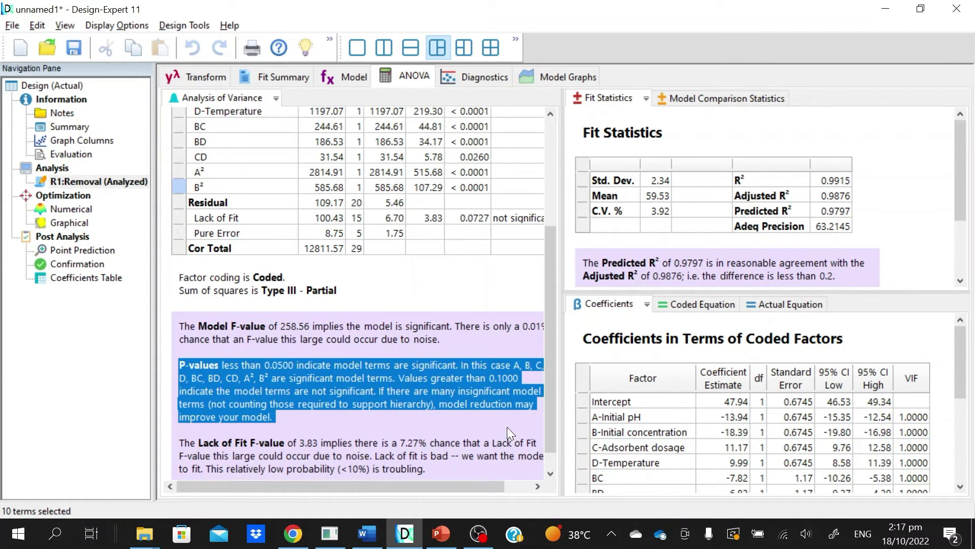
pyautogui.moveTo(182, 327); pyautogui.dragTo(442, 344)
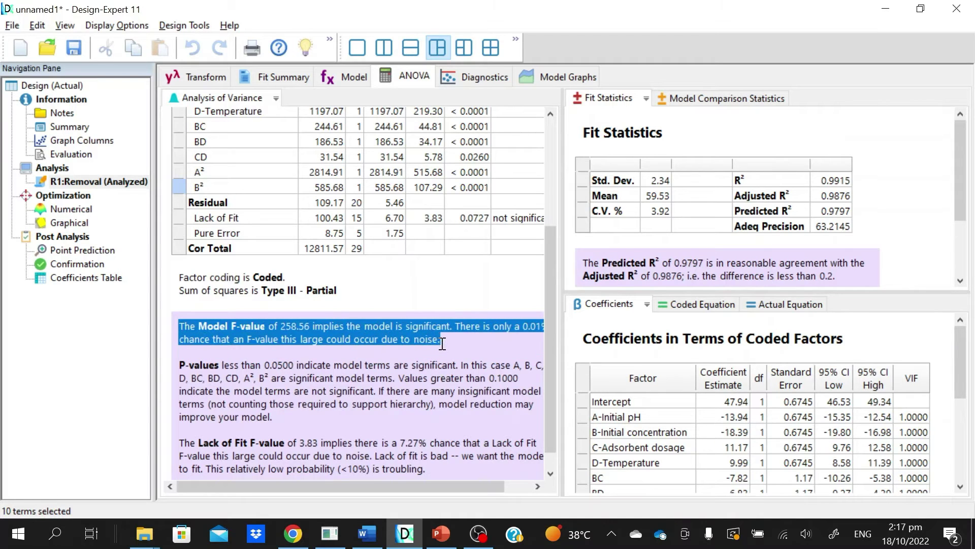
# Step: Examine R², Adjusted R², Predicted R² and Adeq Precision in the Fit Statistics of the reduced model
pyautogui.click(795, 197)
pyautogui.click(843, 196)
pyautogui.click(839, 211)
pyautogui.click(837, 225)
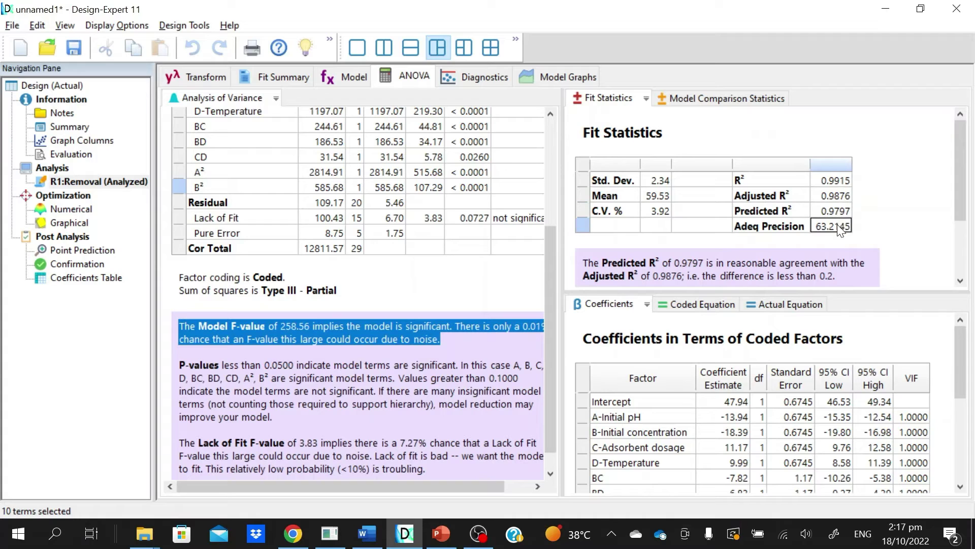
pyautogui.click(784, 197)
pyautogui.click(789, 214)
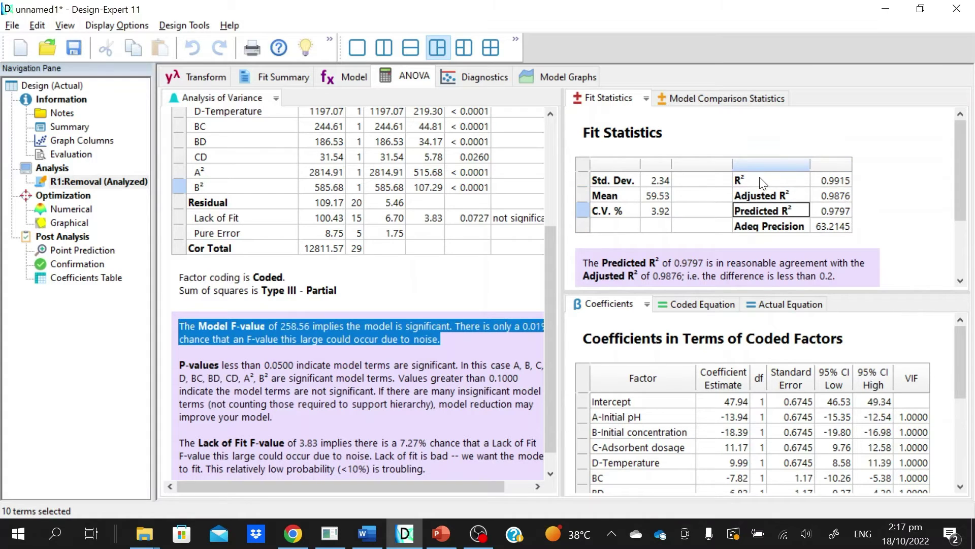
pyautogui.click(762, 181)
pyautogui.click(767, 196)
pyautogui.click(770, 212)
pyautogui.click(837, 181)
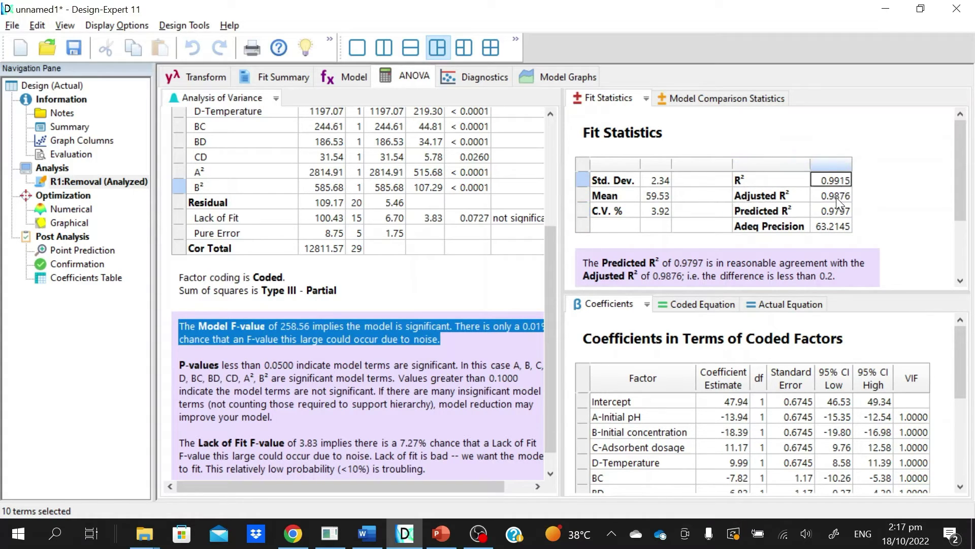
# Step: Compare Adjusted R² with Predicted R² and read the notes on their agreement and on Adeq Precision under the Fit Statistics
pyautogui.click(836, 197)
pyautogui.click(836, 212)
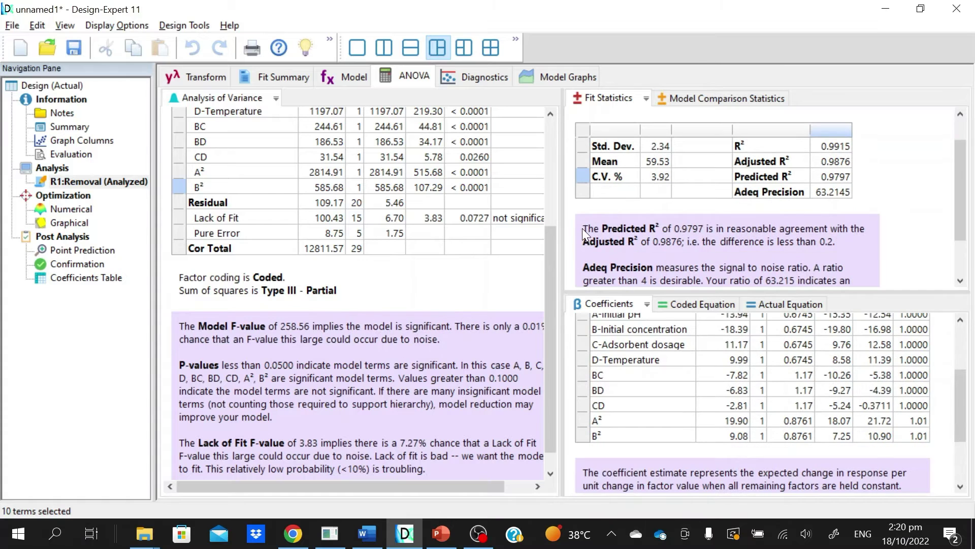
pyautogui.moveTo(582, 227); pyautogui.dragTo(843, 242)
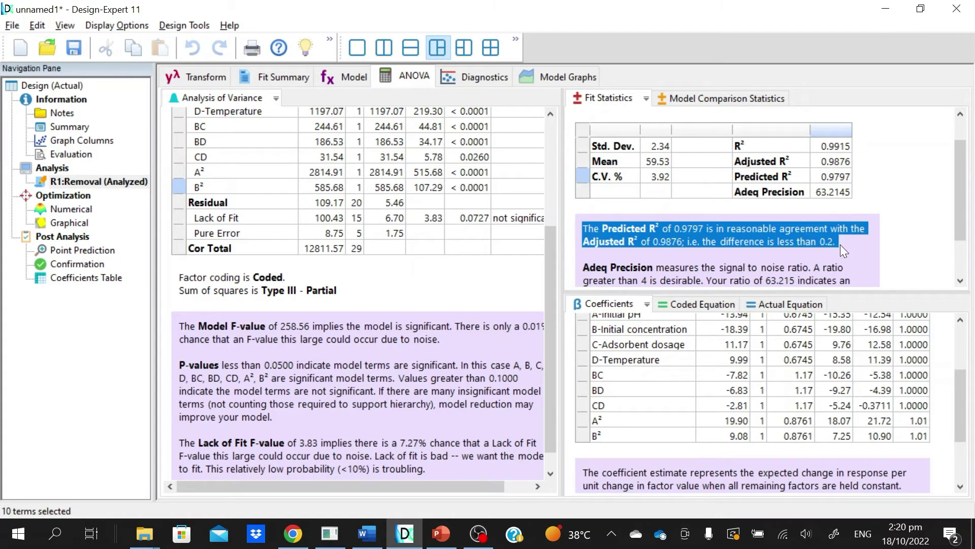
pyautogui.scroll(-1, 855, 246)
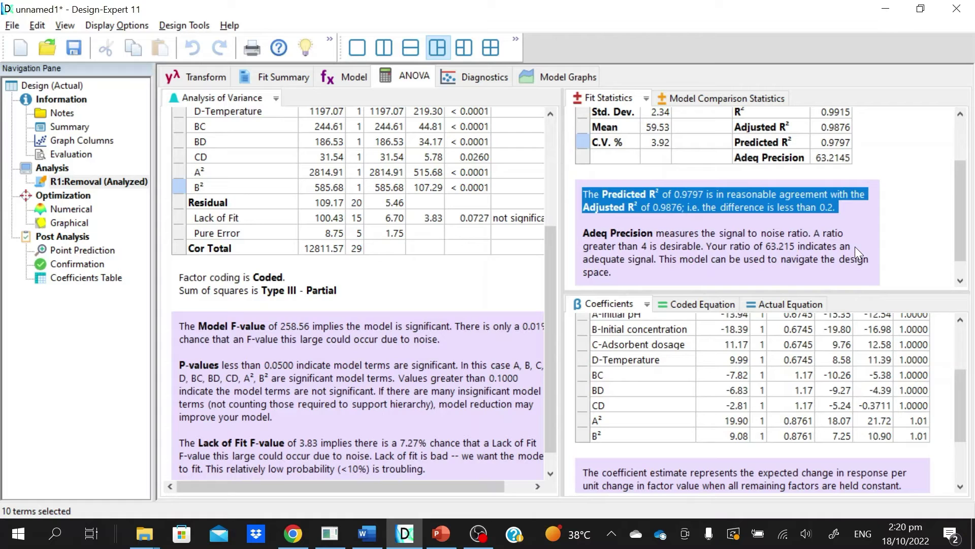
pyautogui.click(858, 276)
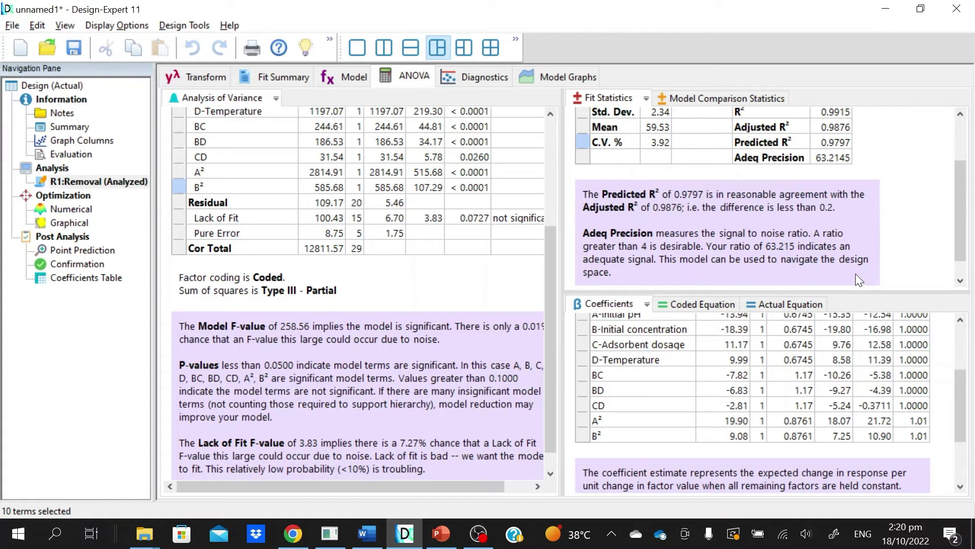
pyautogui.moveTo(585, 235); pyautogui.dragTo(718, 277)
pyautogui.click(666, 265)
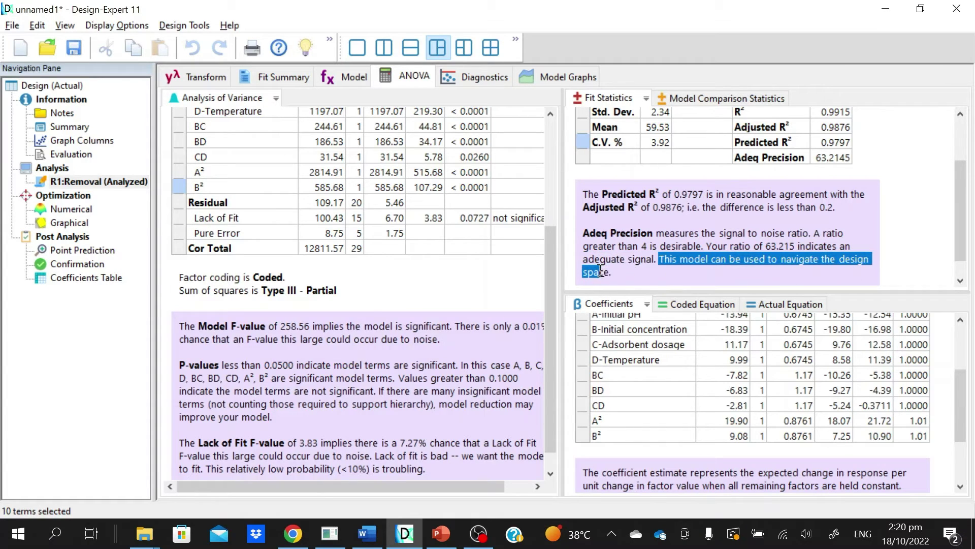
pyautogui.moveTo(601, 271); pyautogui.dragTo(618, 271)
pyautogui.click(699, 281)
# Step: Show the final equation in terms of coded factors for Removal and copy its complete table of coefficients and terms
pyautogui.click(691, 305)
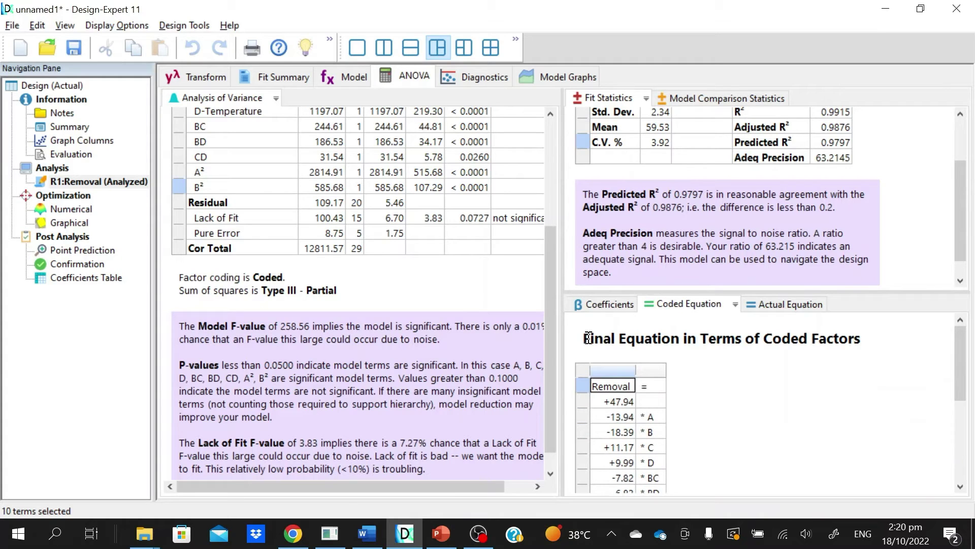
pyautogui.moveTo(584, 338); pyautogui.dragTo(872, 341)
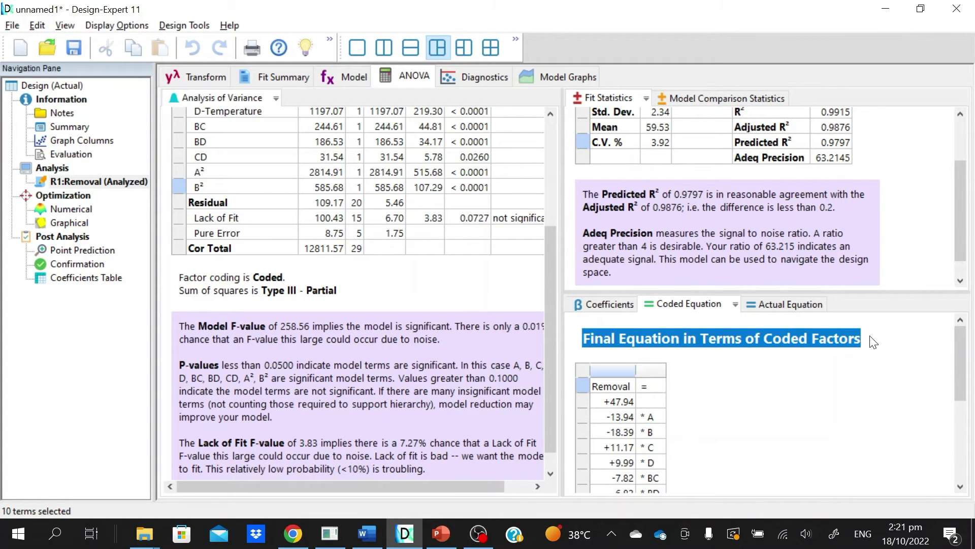
pyautogui.scroll(-1, 760, 385)
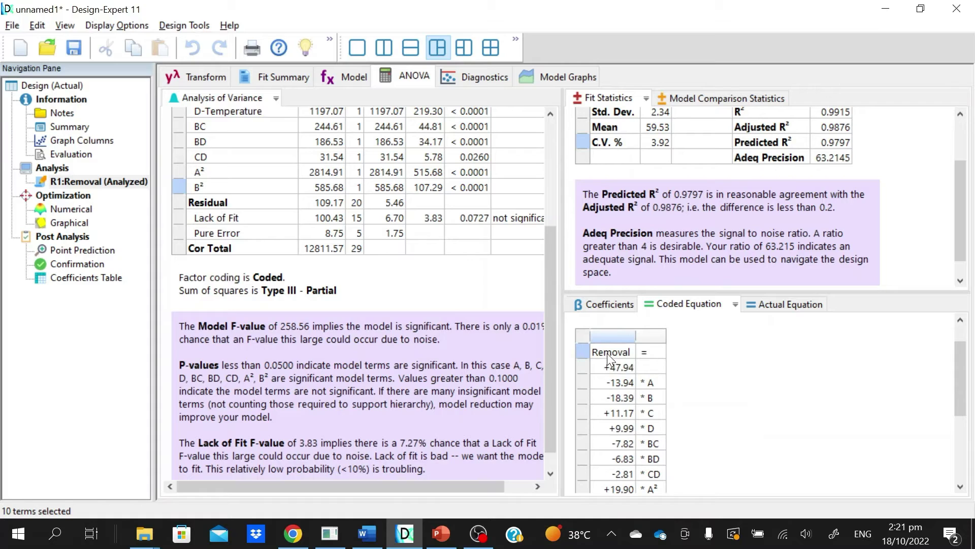
pyautogui.moveTo(608, 353); pyautogui.dragTo(653, 368)
pyautogui.scroll(-4, 654, 455)
pyautogui.rightClick(653, 368)
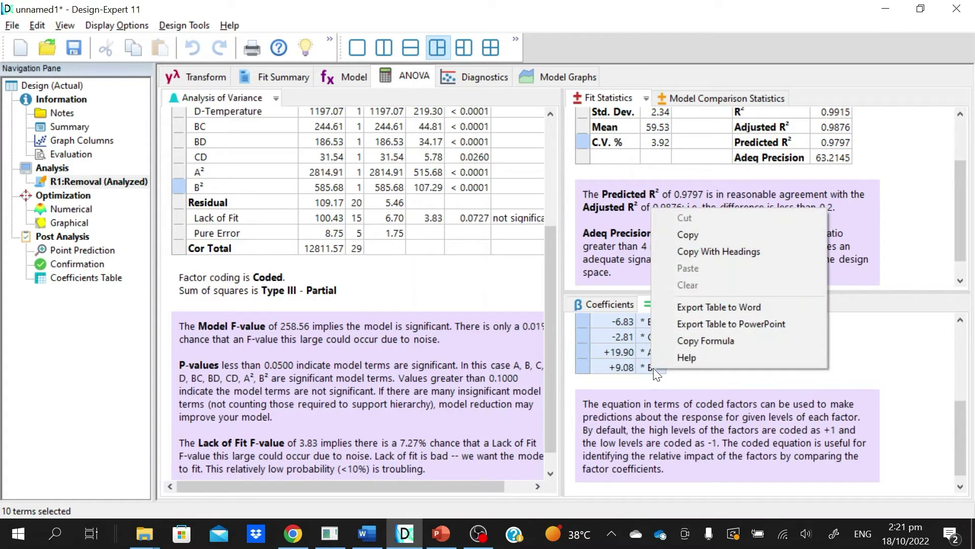
pyautogui.click(694, 235)
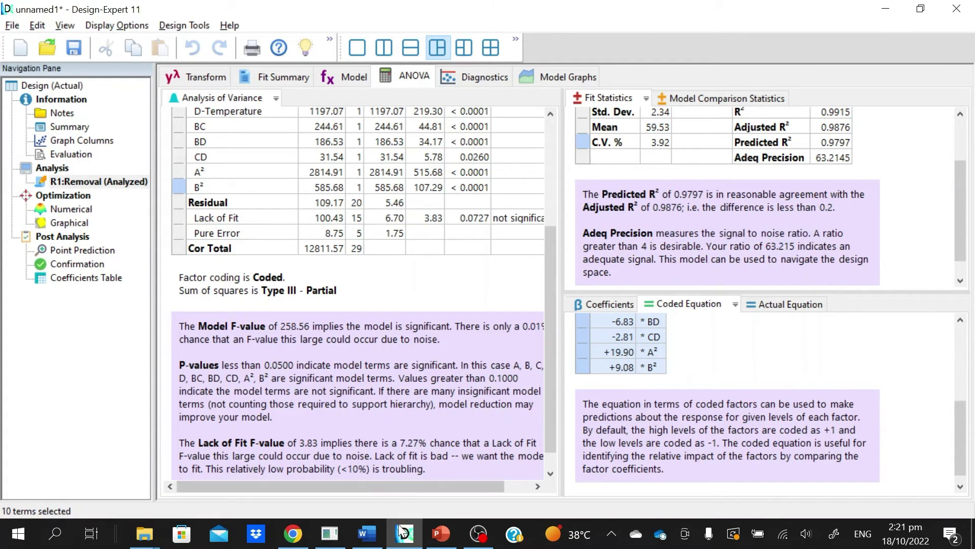
# Step: Switch to the Word document and add the line "Model Equation" below the design table, followed by a new line
pyautogui.click(366, 534)
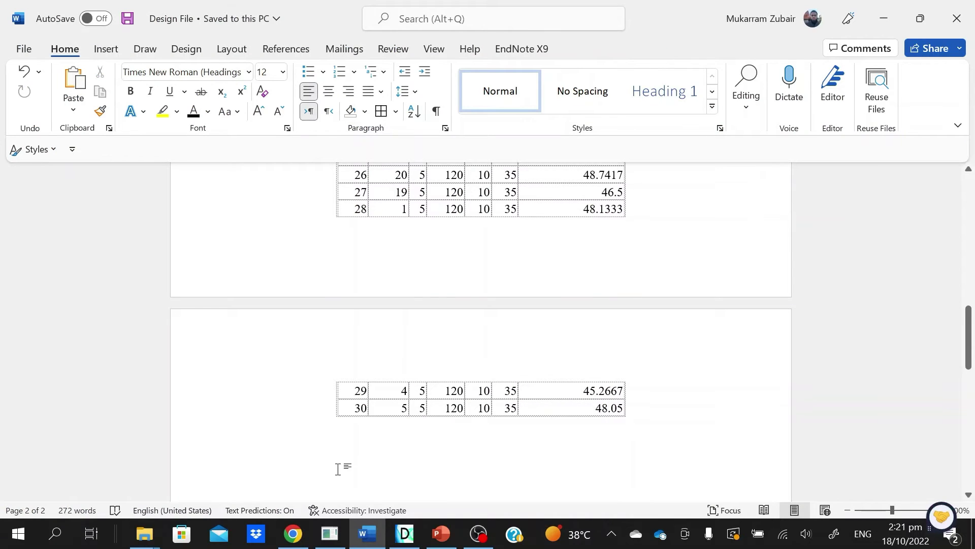
pyautogui.press('Return')
pyautogui.write('Model Equa')
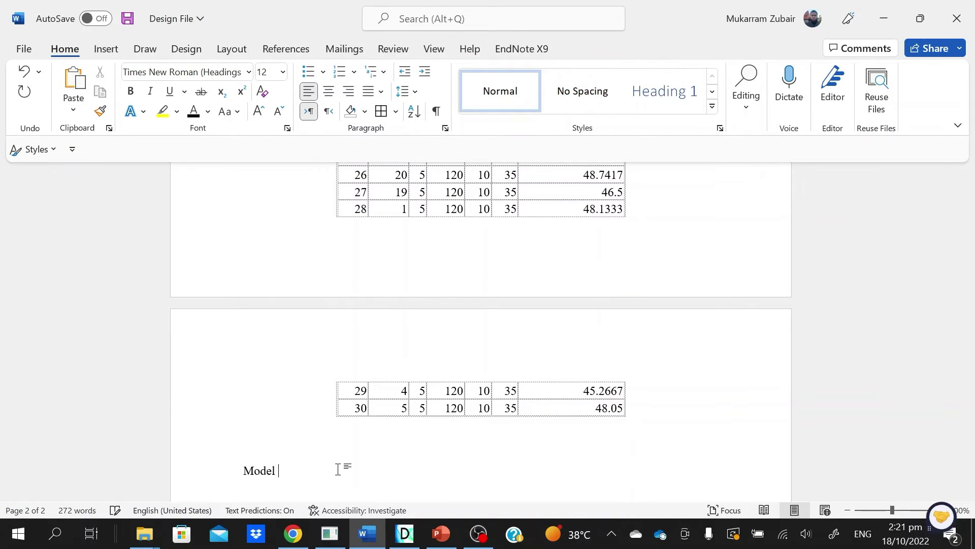
pyautogui.write('tion')
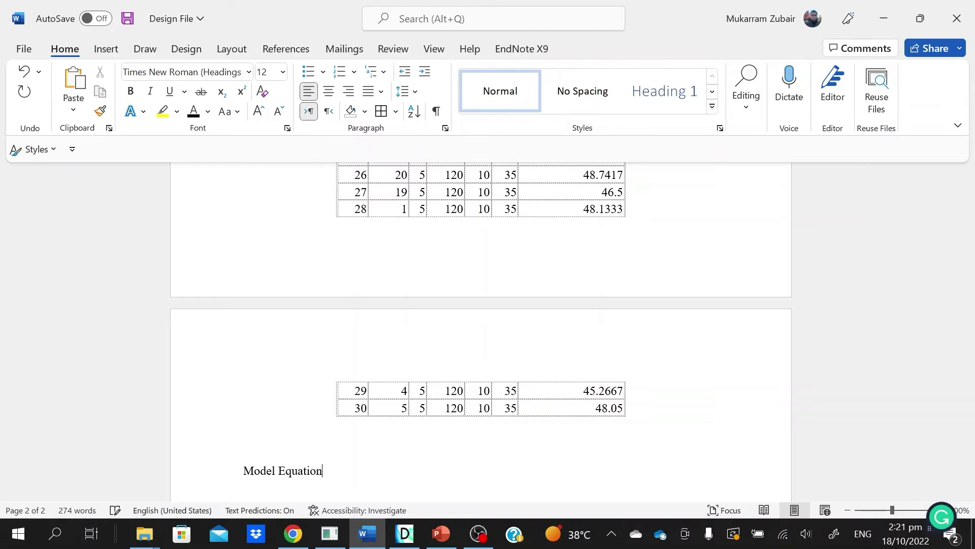
pyautogui.press('Return')
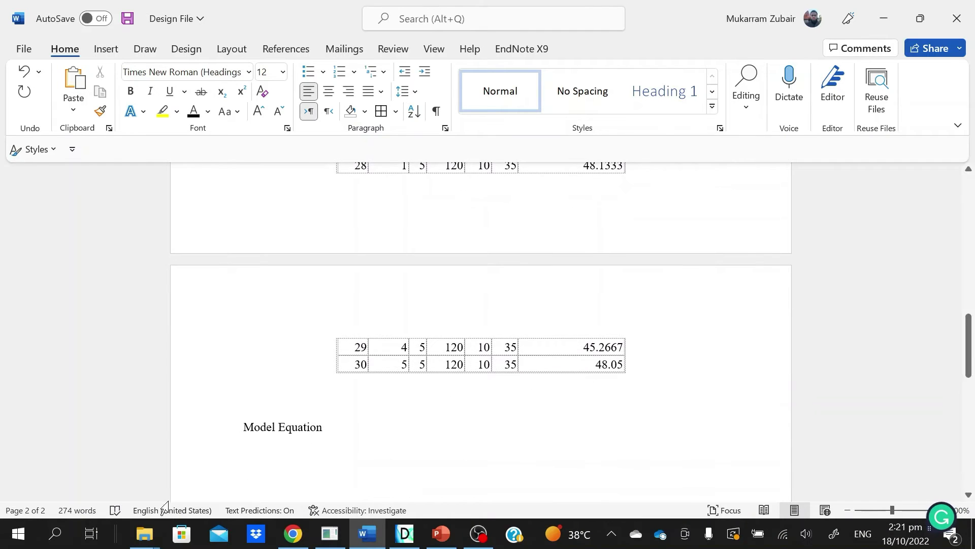
# Step: Paste the copied coded equation under the Model Equation line and delete the explanatory paragraph that follows its terms
pyautogui.rightClick(249, 465)
pyautogui.press('Escape')
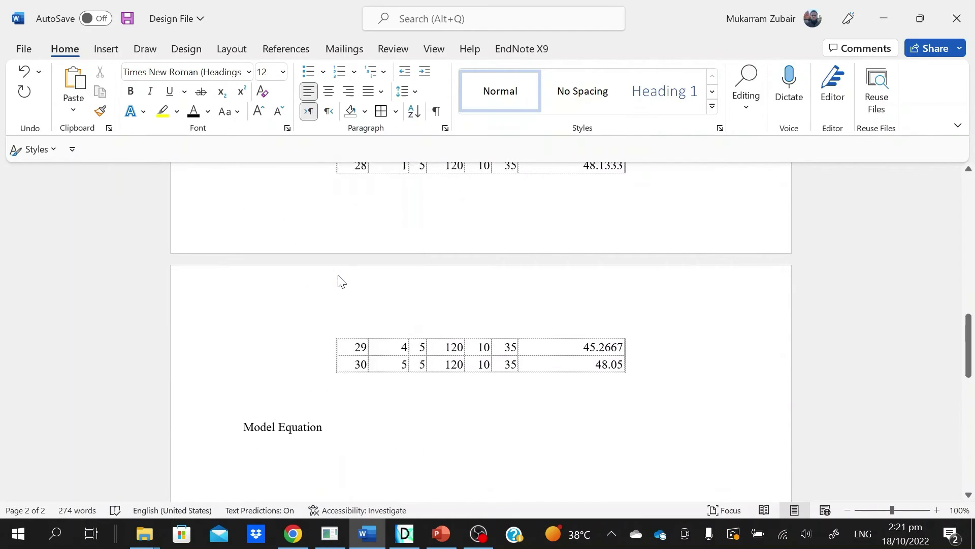
pyautogui.scroll(-5, 467, 410)
pyautogui.scroll(1, 457, 429)
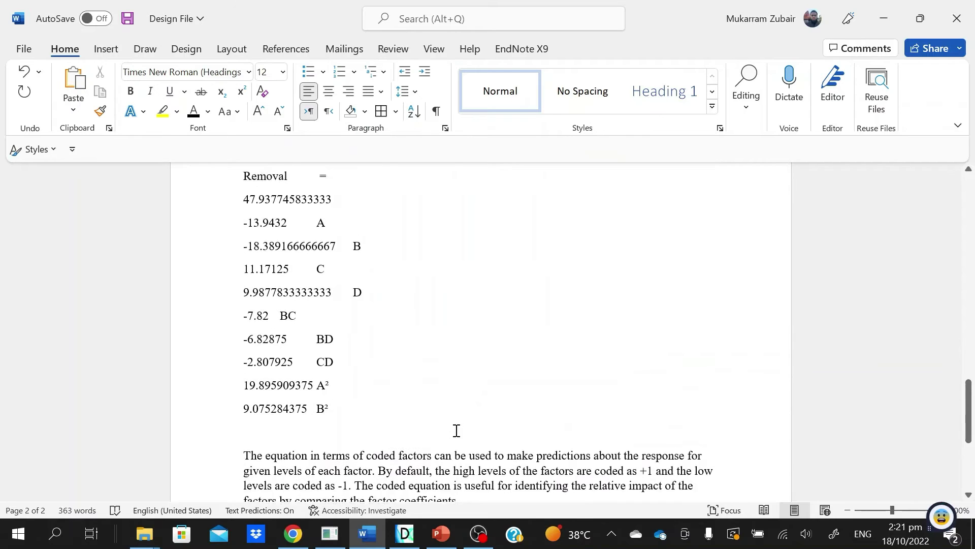
pyautogui.scroll(-1, 457, 428)
pyautogui.tripleClick(443, 425)
pyautogui.press('Delete')
# Step: Bring the constant and the A term onto the Removal line, shortened to read "Removal = 47.93 -13.94A"
pyautogui.scroll(4, 324, 364)
pyautogui.write('l =')
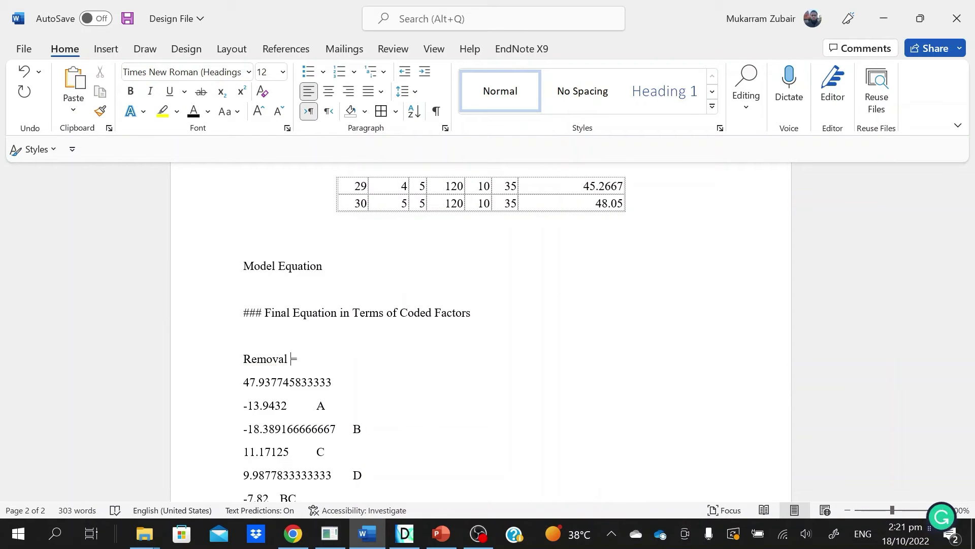
pyautogui.press('Delete')
pyautogui.moveTo(328, 359); pyautogui.dragTo(416, 401)
pyautogui.press('Delete')
pyautogui.press('Delete')
pyautogui.press('Right')
pyautogui.press('Right')
pyautogui.press('Right')
pyautogui.press('Right')
pyautogui.press('Right')
pyautogui.press('Right')
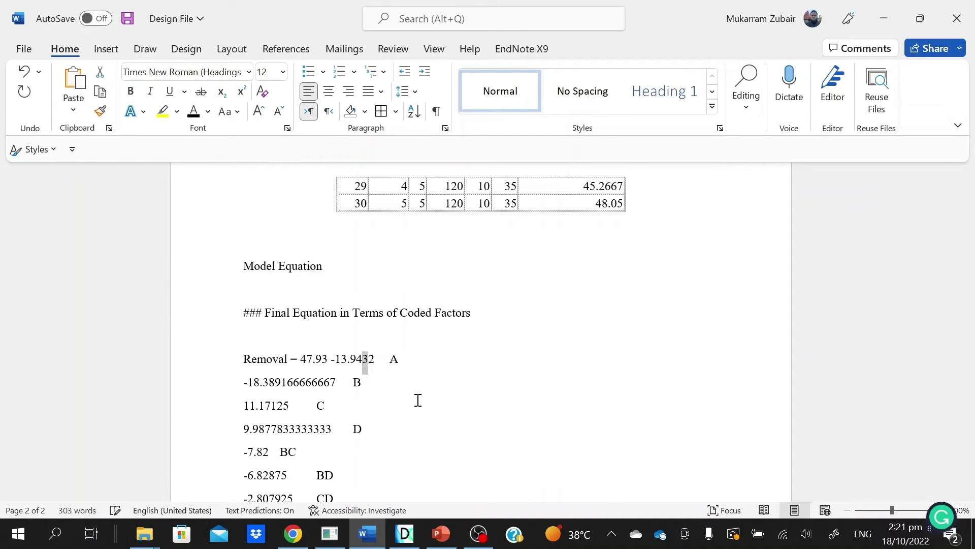
pyautogui.press('Delete')
pyautogui.press('Delete')
pyautogui.press('Delete')
pyautogui.press('End')
# Step: Join the B term to the Removal equation line, cutting its coefficient to two decimals as -18.38B
pyautogui.press('Delete')
pyautogui.press('Right')
pyautogui.press('Right')
pyautogui.press('Right')
pyautogui.press('Right')
pyautogui.press('Right')
pyautogui.press('Right')
pyautogui.press('Delete')
pyautogui.press('Delete')
pyautogui.press('Delete')
pyautogui.press('Delete')
pyautogui.press('Delete')
pyautogui.press('Delete')
pyautogui.press('Delete')
pyautogui.press('Delete')
pyautogui.press('Delete')
pyautogui.press('Delete')
pyautogui.press('Delete')
pyautogui.press('End')
# Step: Append the C term to the Removal equation with a plus sign and two decimals, as +11.17C
pyautogui.press('Delete')
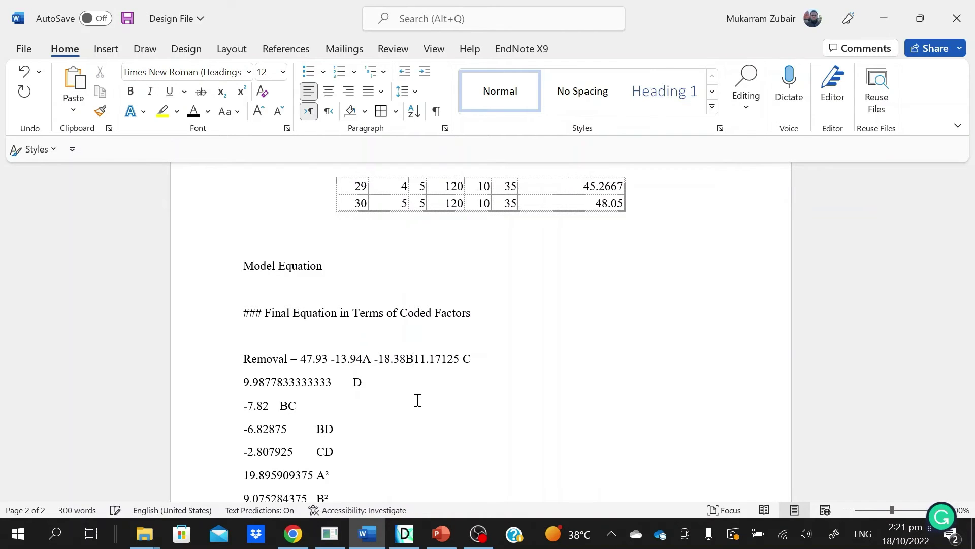
pyautogui.write('+')
pyautogui.press('Right')
pyautogui.press('Right')
pyautogui.press('Right')
pyautogui.press('Right')
pyautogui.press('Right')
pyautogui.hotkey('shift', 'Right')
pyautogui.hotkey('shift', 'Right')
pyautogui.hotkey('shift', 'Right')
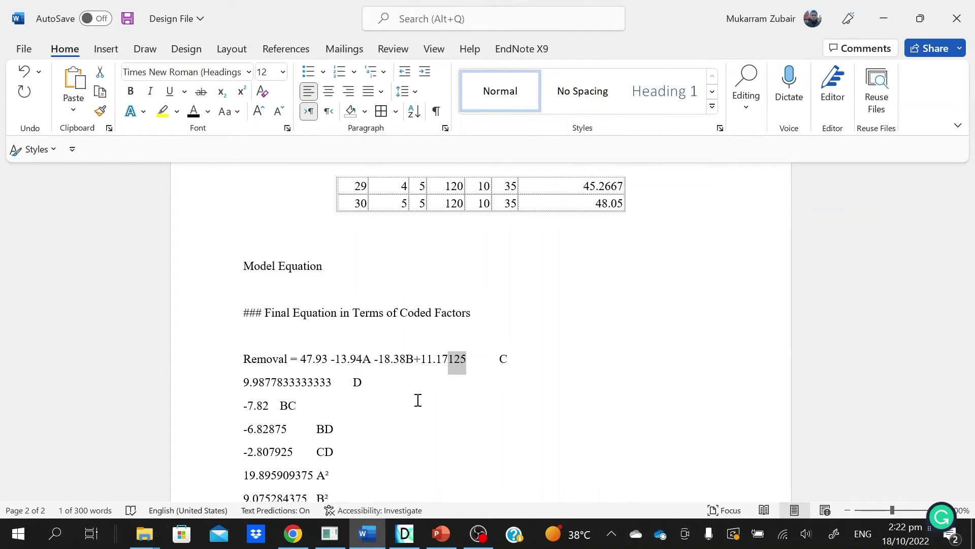
pyautogui.press('Delete')
pyautogui.press('Delete')
pyautogui.press('End')
# Step: Append the D term to the Removal equation with a plus sign and two decimals, as + 9.98D
pyautogui.write('+')
pyautogui.press('Delete')
pyautogui.press('Right')
pyautogui.press('Right')
pyautogui.press('Right')
pyautogui.press('Right')
pyautogui.hotkey('shift', 'Right')
pyautogui.hotkey('shift', 'Right')
pyautogui.hotkey('shift', 'Right')
pyautogui.hotkey('shift', 'Right')
pyautogui.hotkey('shift', 'Right')
pyautogui.hotkey('shift', 'Right')
pyautogui.hotkey('shift', 'Right')
pyautogui.hotkey('shift', 'Right')
pyautogui.hotkey('shift', 'Right')
pyautogui.hotkey('shift', 'Right')
pyautogui.hotkey('shift', 'Right')
pyautogui.press('Delete')
pyautogui.press('Delete')
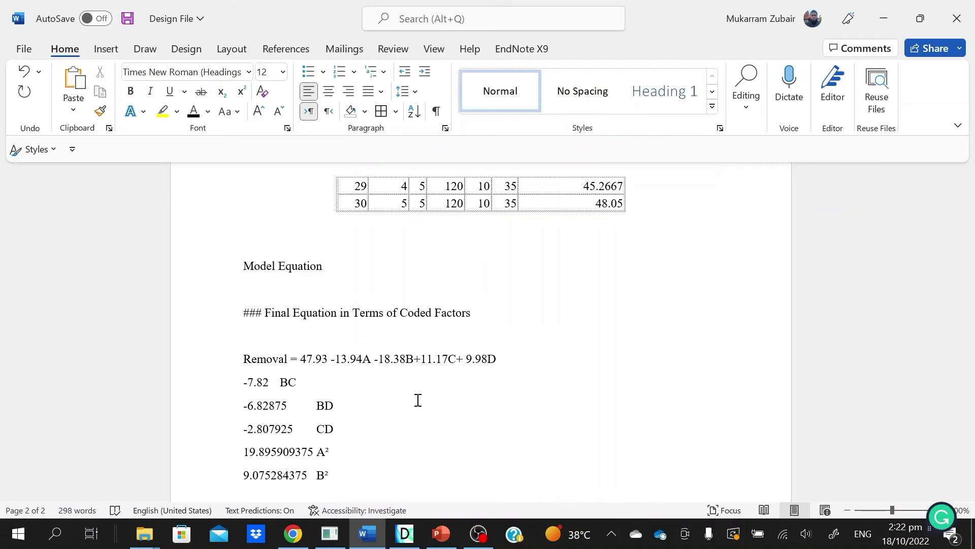
# Step: Join the BC and BD interaction terms to the Removal equation line as -7.82BC and -6.82 BD
pyautogui.press('Delete')
pyautogui.press('Right')
pyautogui.press('Right')
pyautogui.press('Right')
pyautogui.press('Right')
pyautogui.press('Right')
pyautogui.press('Delete')
pyautogui.press('End')
pyautogui.press('Delete')
pyautogui.press('Right')
pyautogui.press('Right')
pyautogui.press('Right')
pyautogui.press('Right')
pyautogui.press('Right')
pyautogui.hotkey('shift', 'Right')
pyautogui.hotkey('shift', 'Right')
pyautogui.hotkey('shift', 'Right')
pyautogui.press('Delete')
pyautogui.press('Delete')
pyautogui.press('End')
# Step: Join the CD interaction term to the Removal equation line, cutting its coefficient to two decimals as -2.80 CD
pyautogui.press('Delete')
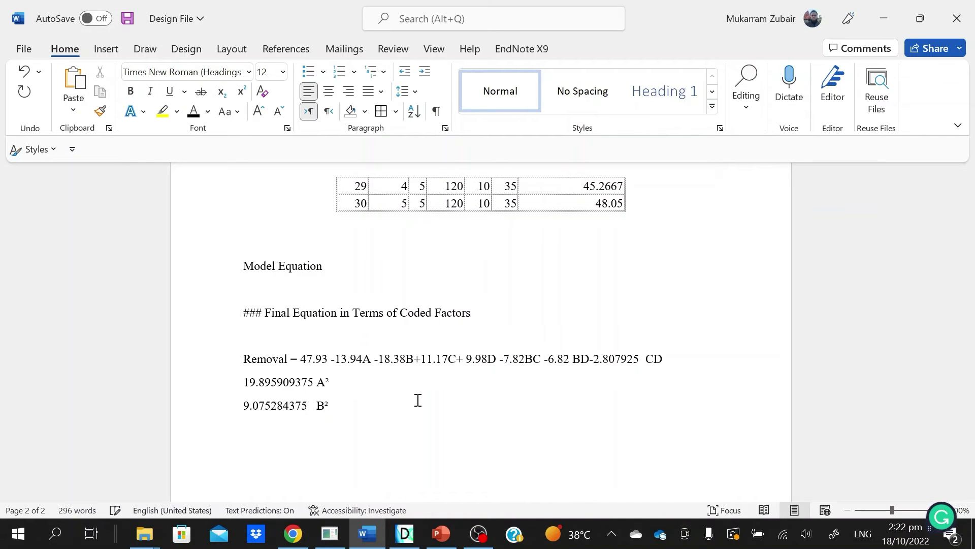
pyautogui.press('Right')
pyautogui.press('Right')
pyautogui.press('Right')
pyautogui.press('Right')
pyautogui.press('Right')
pyautogui.hotkey('shift', 'Right')
pyautogui.hotkey('shift', 'Right')
pyautogui.hotkey('shift', 'Right')
pyautogui.hotkey('shift', 'Right')
pyautogui.hotkey('shift', 'Right')
pyautogui.press('End')
# Step: Append the A² term to the Removal equation with a plus sign and two decimals, as + 19.89A²
pyautogui.write('+')
pyautogui.press('Delete')
pyautogui.press('Right')
pyautogui.press('Right')
pyautogui.press('Right')
pyautogui.press('Right')
pyautogui.press('Right')
pyautogui.hotkey('shift', 'Right')
pyautogui.hotkey('shift', 'Right')
pyautogui.hotkey('shift', 'Right')
pyautogui.hotkey('shift', 'Right')
pyautogui.hotkey('shift', 'Right')
pyautogui.hotkey('shift', 'Right')
pyautogui.hotkey('shift', 'Right')
pyautogui.hotkey('shift', 'Right')
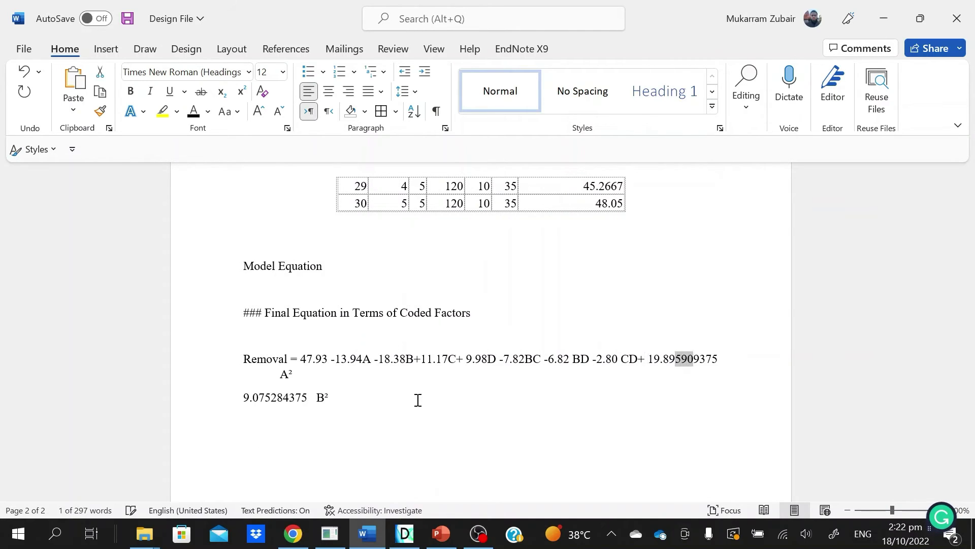
pyautogui.press('Delete')
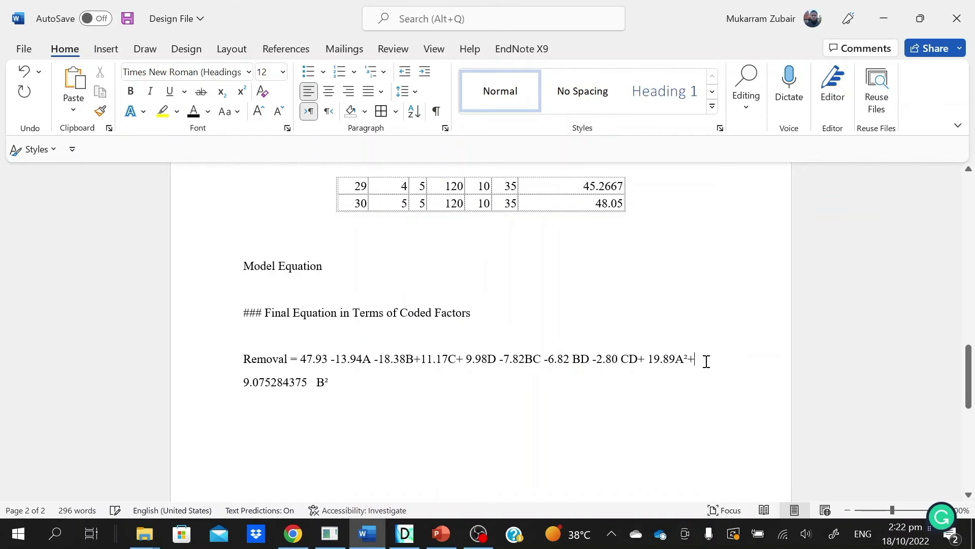
# Step: Finish the Removal equation by joining the B² term with its coefficient cut to two decimals, as + 9.07B²
pyautogui.press('Delete')
pyautogui.press('Right')
pyautogui.press('Right')
pyautogui.press('Right')
pyautogui.press('Right')
pyautogui.hotkey('shift', 'Right')
pyautogui.hotkey('shift', 'Right')
pyautogui.hotkey('shift', 'Right')
pyautogui.hotkey('shift', 'Right')
pyautogui.hotkey('shift', 'Right')
pyautogui.hotkey('shift', 'Right')
pyautogui.hotkey('shift', 'Right')
pyautogui.press('Delete')
pyautogui.press('Delete')
# Step: Make the whole Removal equation bold and place the cursor in the empty area below it
pyautogui.doubleClick(242, 358)
pyautogui.hotkey('ctrl', 'b')
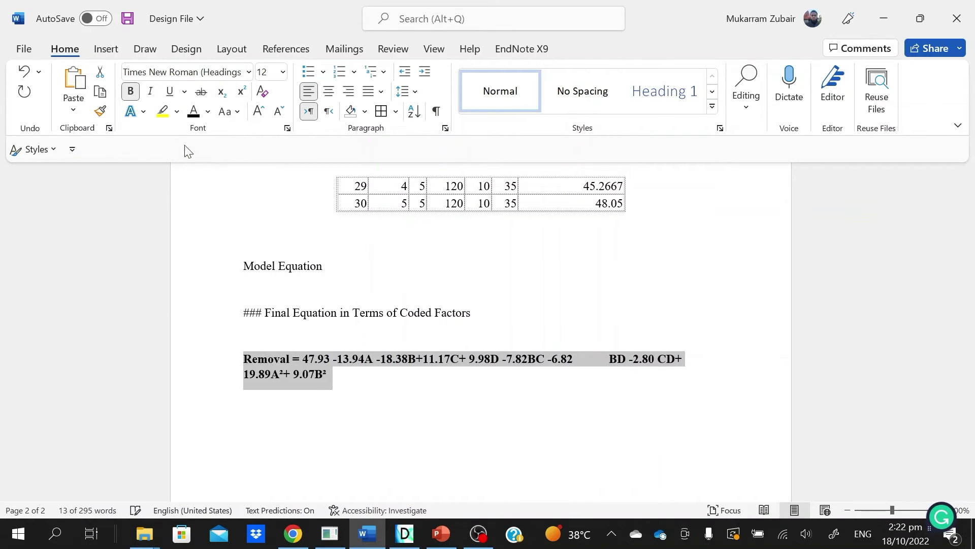
pyautogui.click(534, 483)
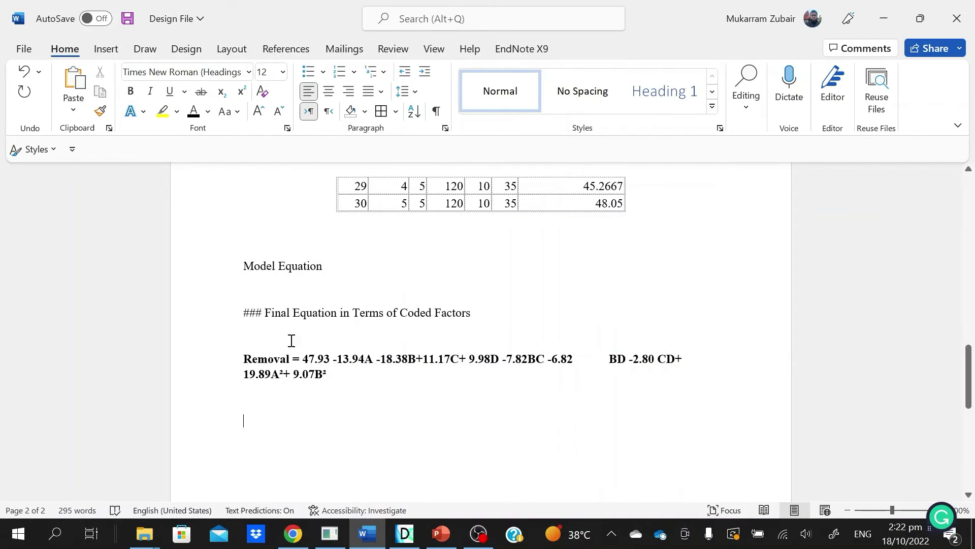
# Step: Delete the "### Final Equation in Terms of Coded Factors" line and the blank lines between Model Equation and the Removal equation
pyautogui.moveTo(240, 315); pyautogui.dragTo(497, 318)
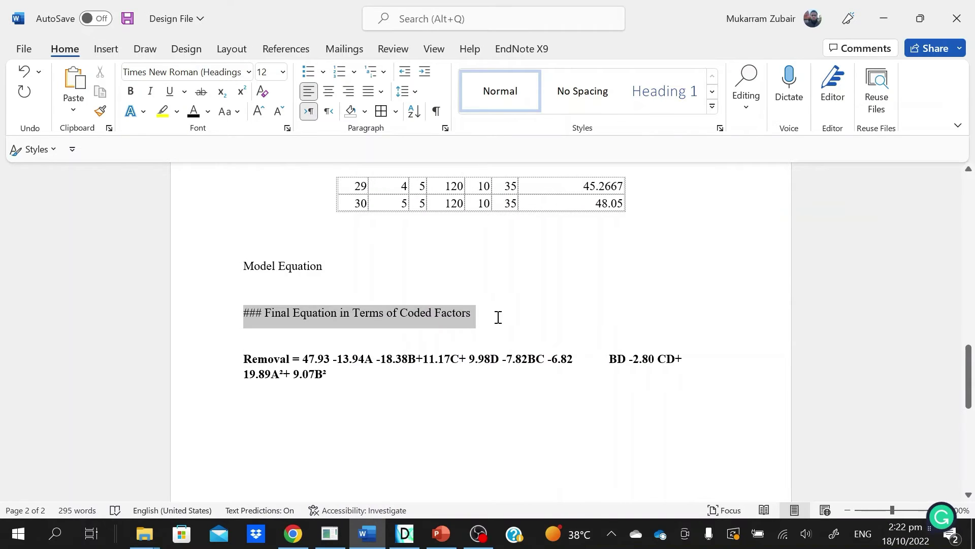
pyautogui.press('Delete')
pyautogui.click(317, 293)
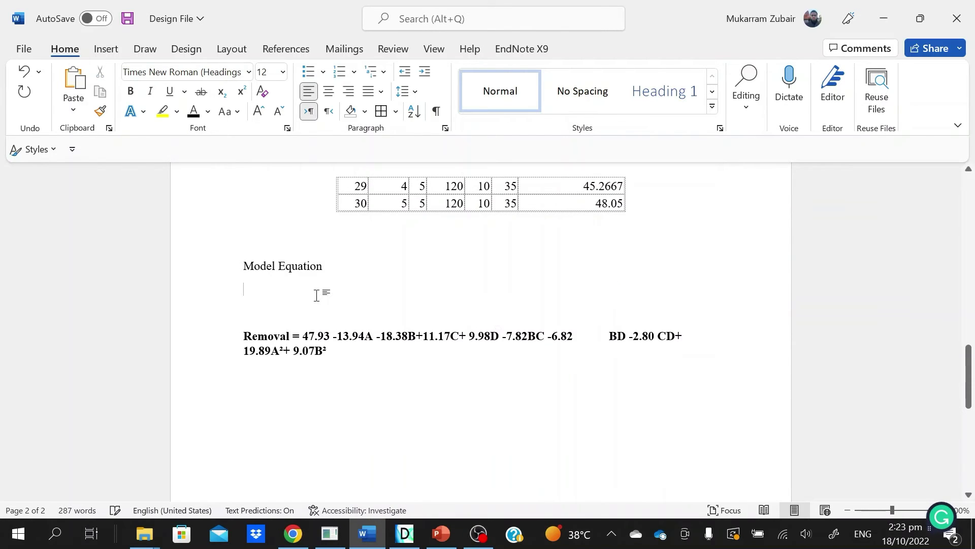
pyautogui.press('Delete')
pyautogui.press('Delete')
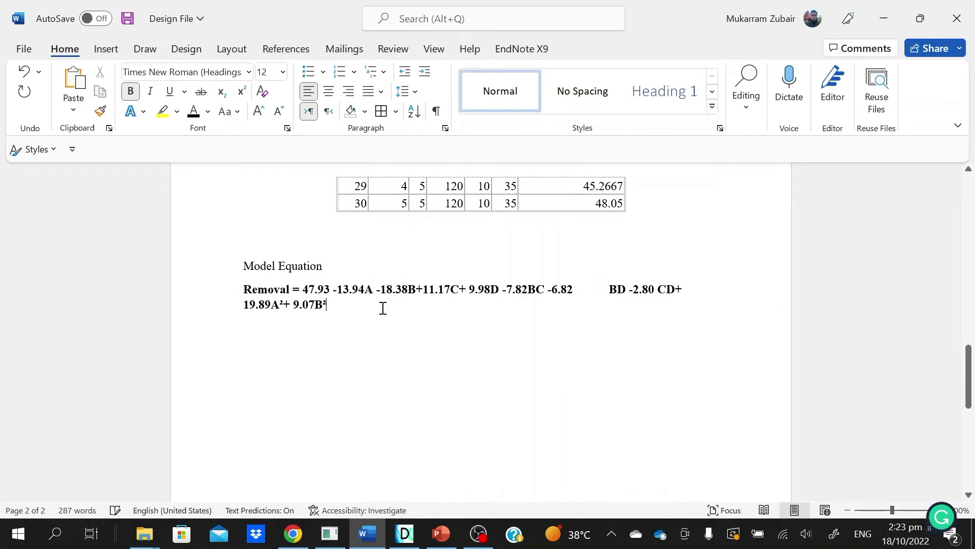
# Step: Switch to Design-Expert, display the Predicted vs. Actual diagnostic plot for Removal, and copy the graph as a bitmap
pyautogui.click(405, 533)
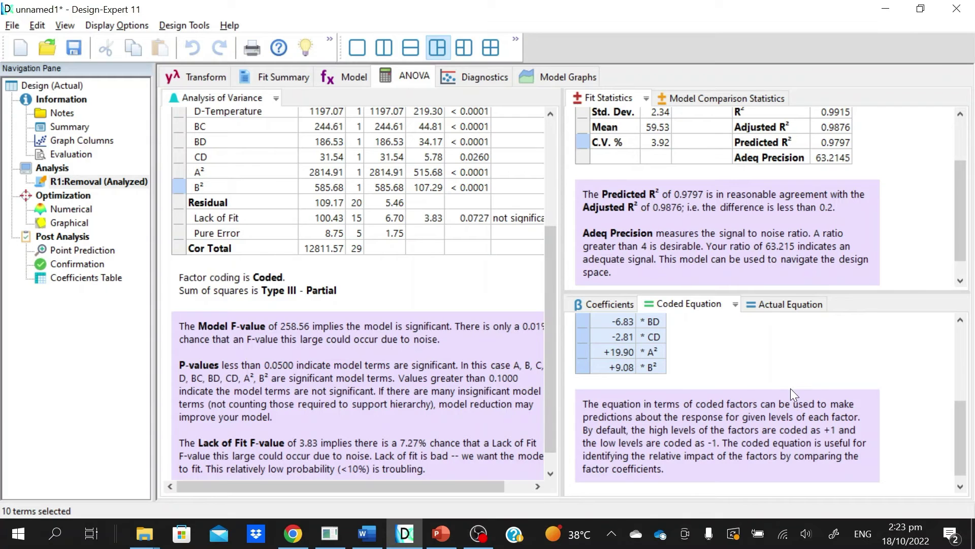
pyautogui.click(565, 84)
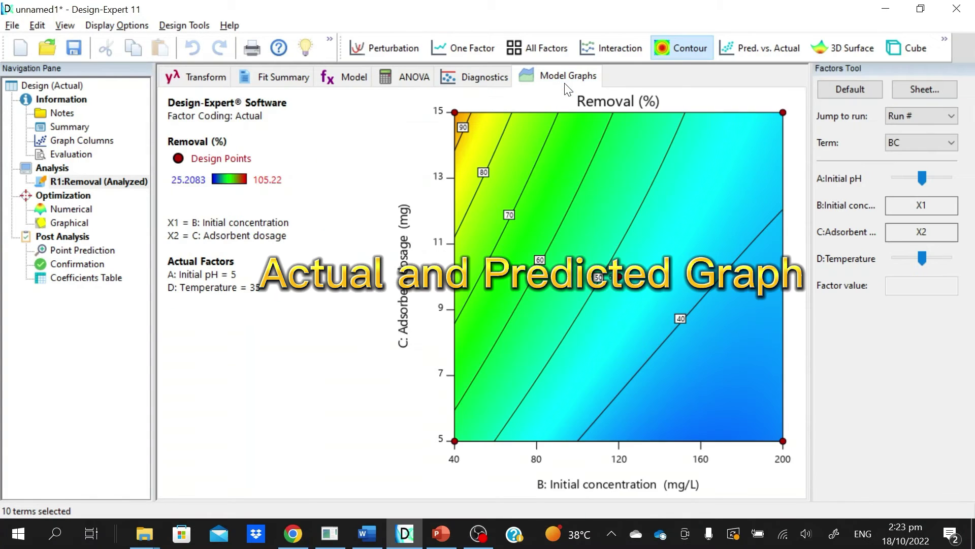
pyautogui.click(476, 78)
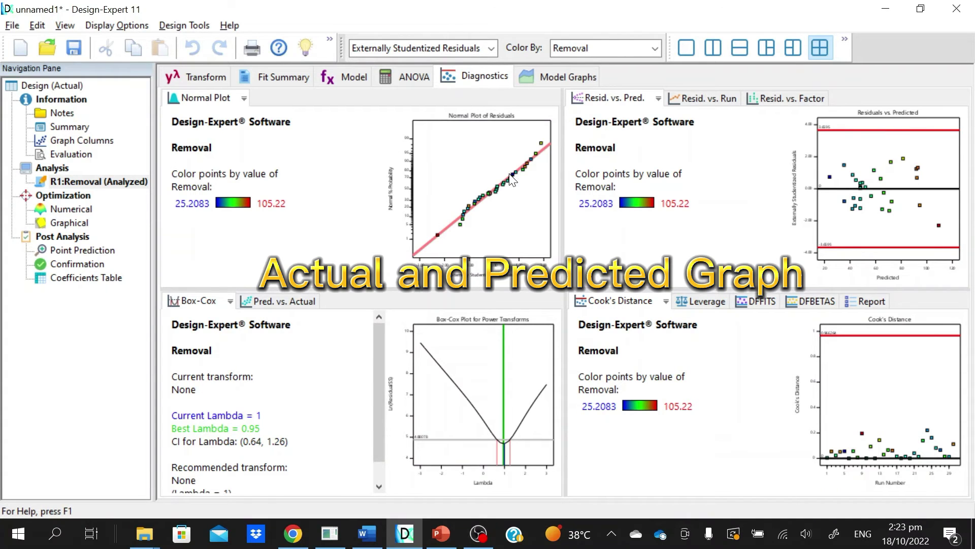
pyautogui.click(308, 303)
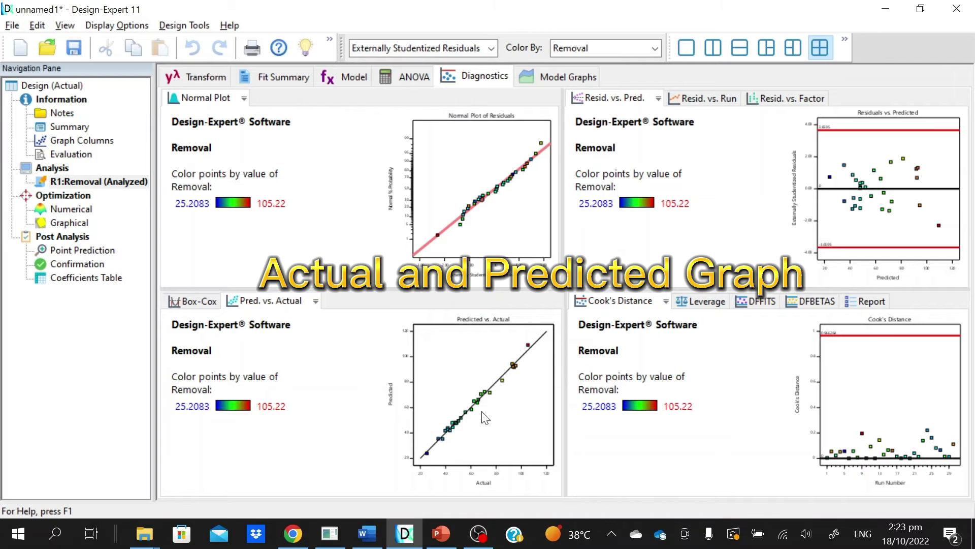
pyautogui.rightClick(511, 397)
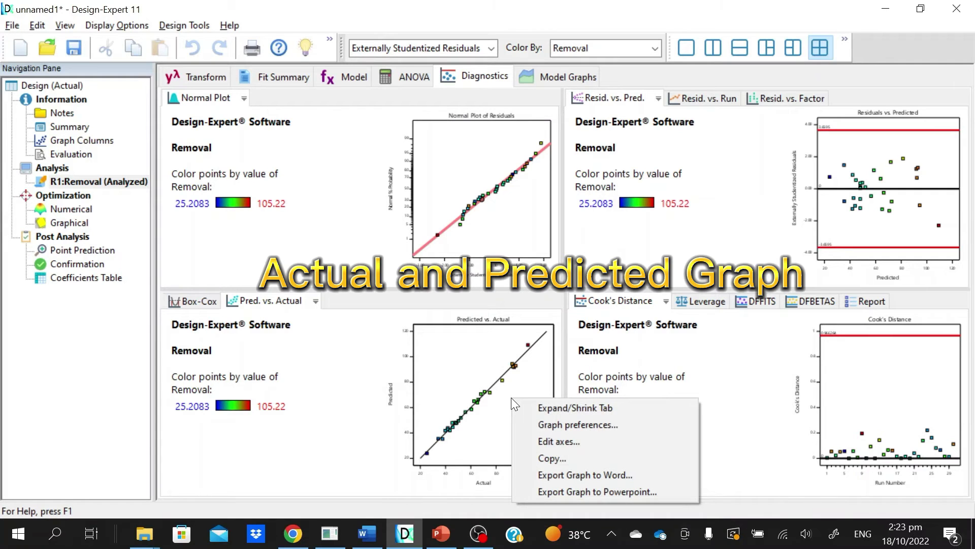
pyautogui.click(576, 459)
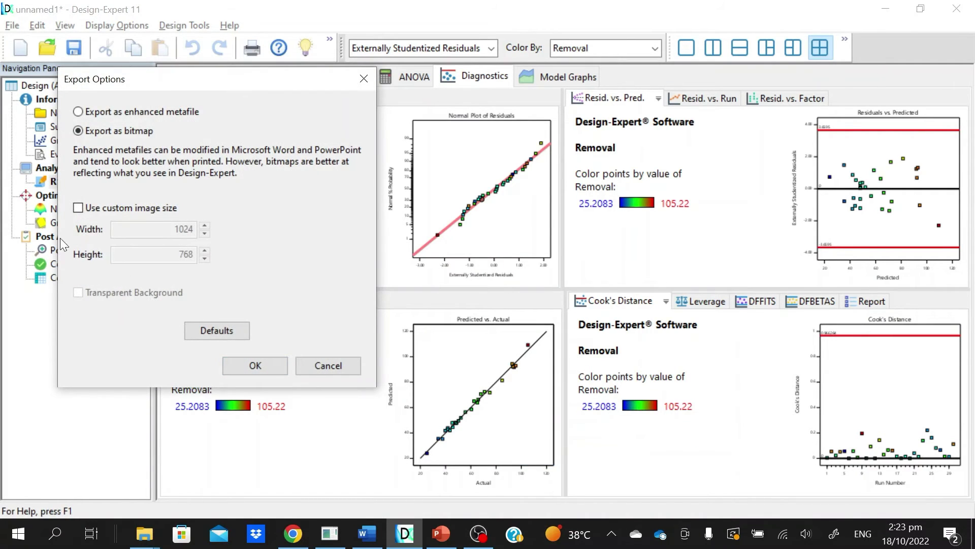
pyautogui.click(343, 362)
pyautogui.rightClick(460, 354)
pyautogui.click(274, 370)
# Step: Switch to PowerPoint, close the design suggestions, and paste the copied plot onto the blank slide as a picture
pyautogui.click(441, 534)
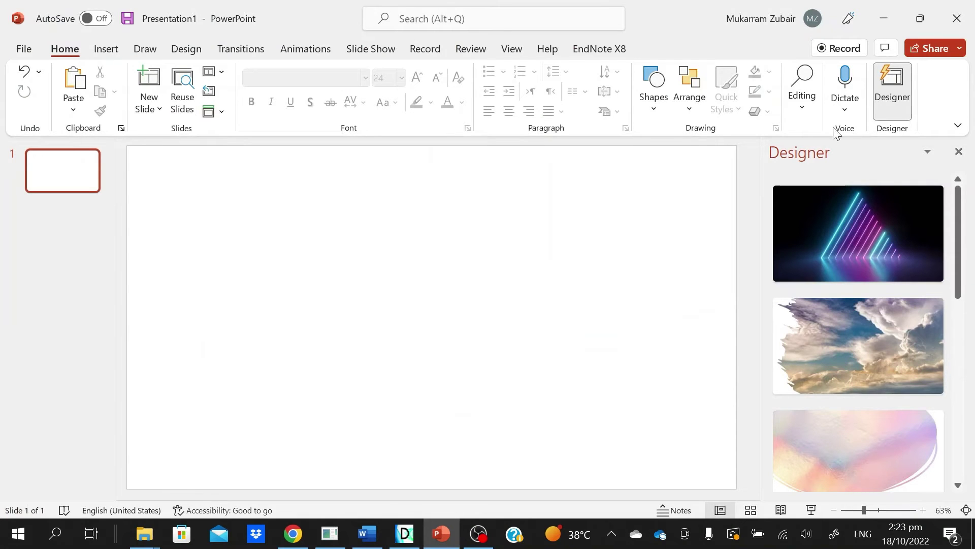
pyautogui.click(959, 151)
pyautogui.rightClick(480, 214)
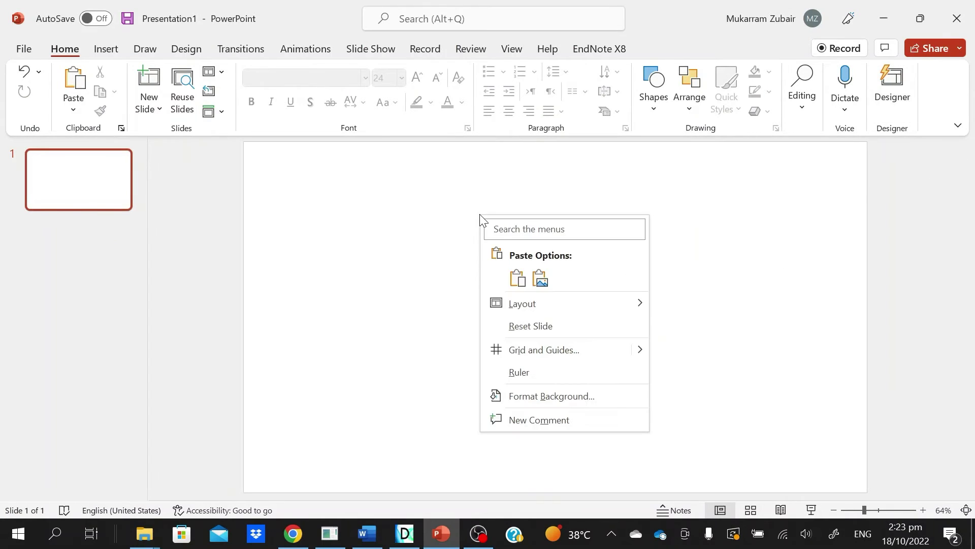
pyautogui.click(539, 278)
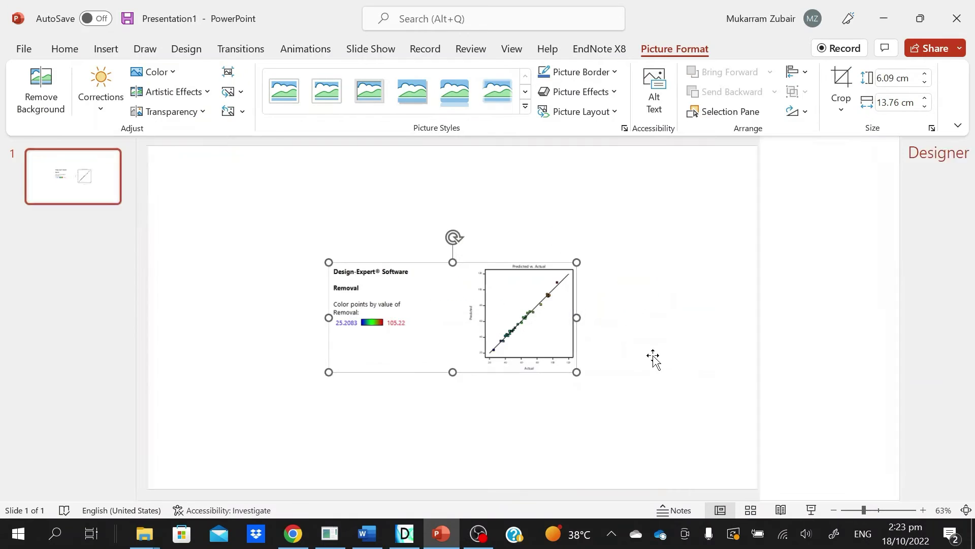
# Step: Enlarge the pasted plot picture to about 27.7 by 12.3 cm and centre it on the slide
pyautogui.moveTo(550, 373); pyautogui.dragTo(674, 424)
pyautogui.moveTo(622, 390); pyautogui.dragTo(535, 296)
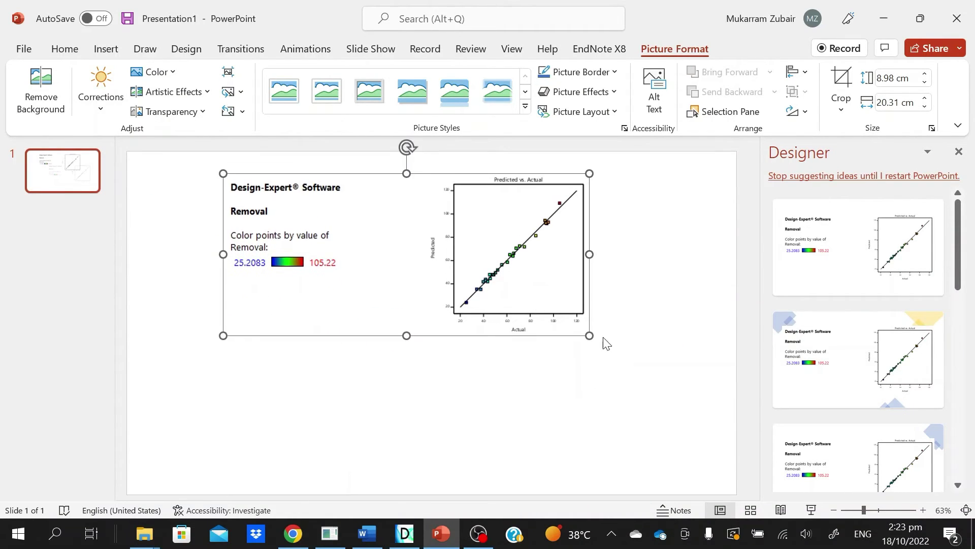
pyautogui.moveTo(589, 334); pyautogui.dragTo(633, 394)
pyautogui.moveTo(533, 337); pyautogui.dragTo(557, 351)
# Step: Crop the legend text out of the picture so that only the Predicted vs. Actual plot remains
pyautogui.click(841, 81)
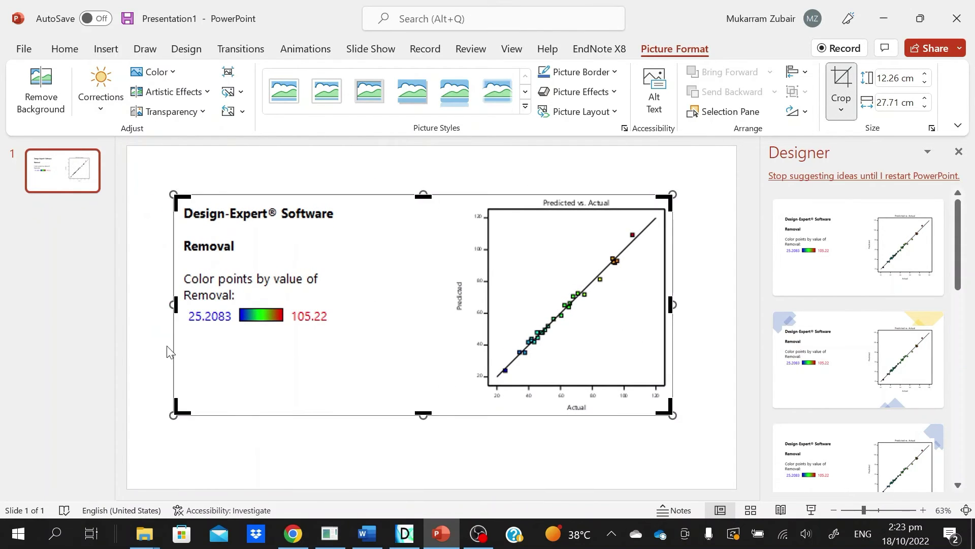
pyautogui.moveTo(175, 305); pyautogui.dragTo(451, 311)
pyautogui.click(589, 435)
# Step: Enlarge the cropped Predicted vs. Actual plot to nearly the full slide height and position it near the slide's middle
pyautogui.moveTo(579, 325); pyautogui.dragTo(379, 304)
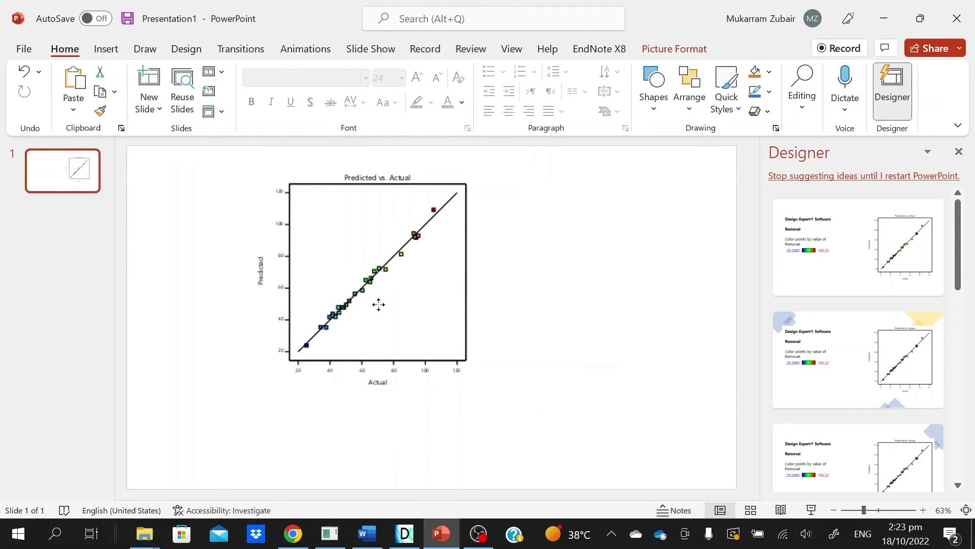
pyautogui.moveTo(470, 395); pyautogui.dragTo(565, 423)
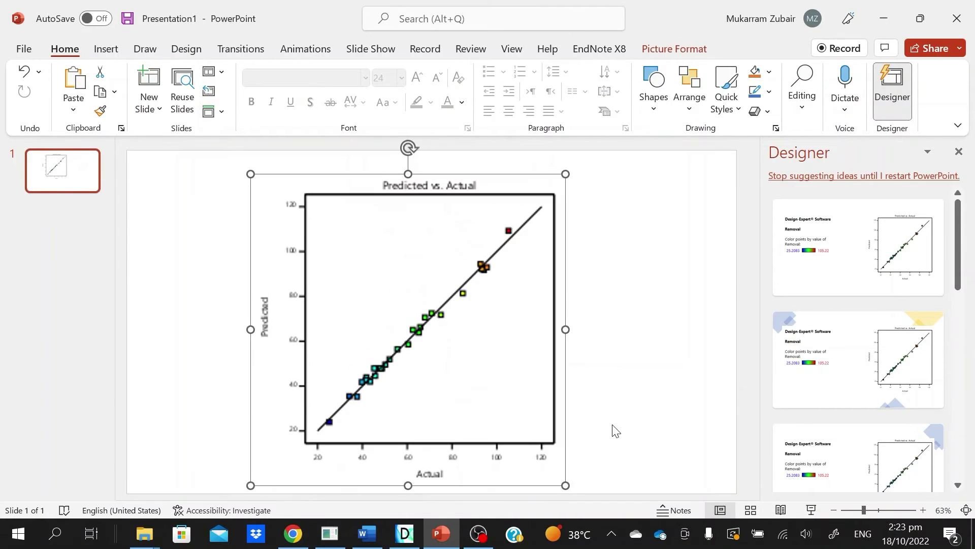
pyautogui.click(648, 436)
pyautogui.moveTo(461, 370); pyautogui.dragTo(457, 361)
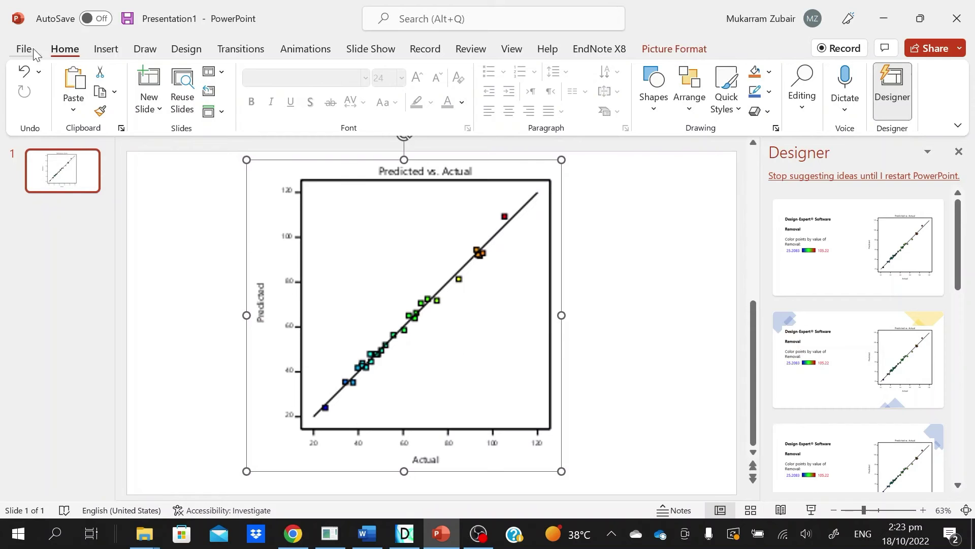
# Step: Add a text box in the plot's upper-left area reading R2=0.9915, taking the value from Design-Expert's ANOVA fit statistics
pyautogui.click(111, 53)
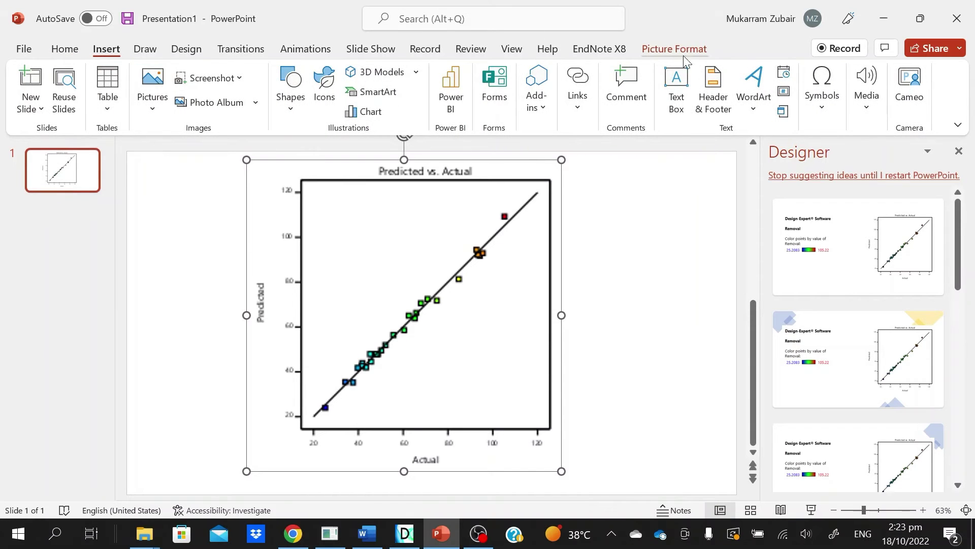
pyautogui.click(677, 95)
pyautogui.click(307, 215)
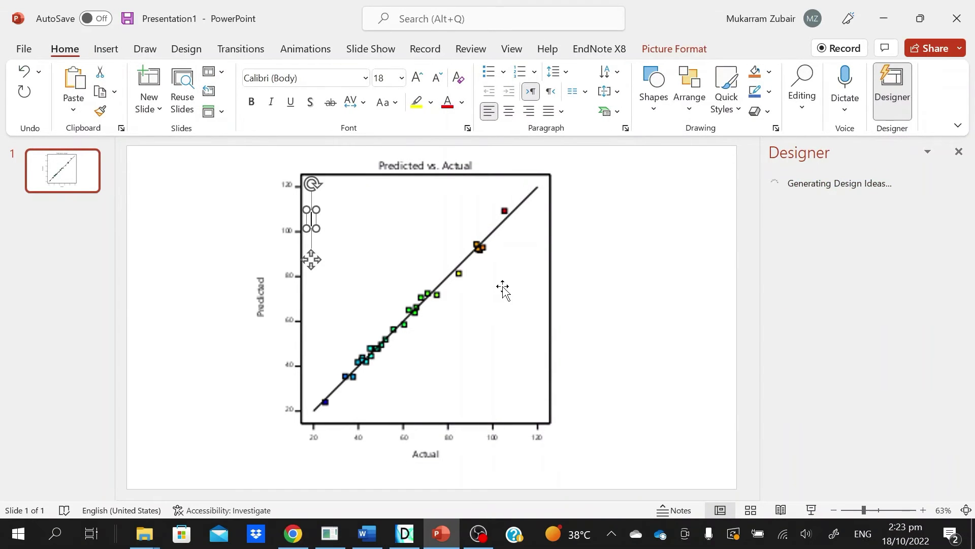
pyautogui.press('BackSpace')
pyautogui.write('=')
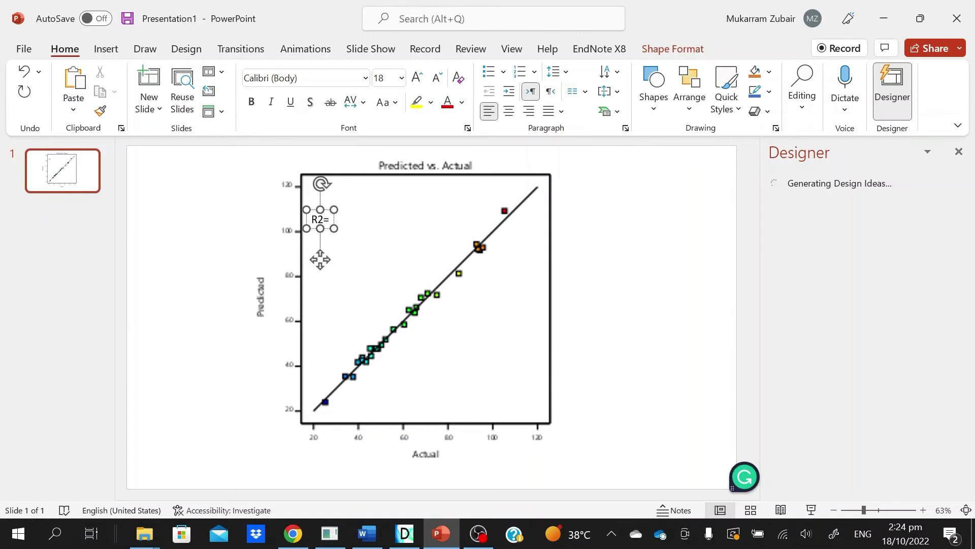
pyautogui.click(405, 534)
pyautogui.click(462, 78)
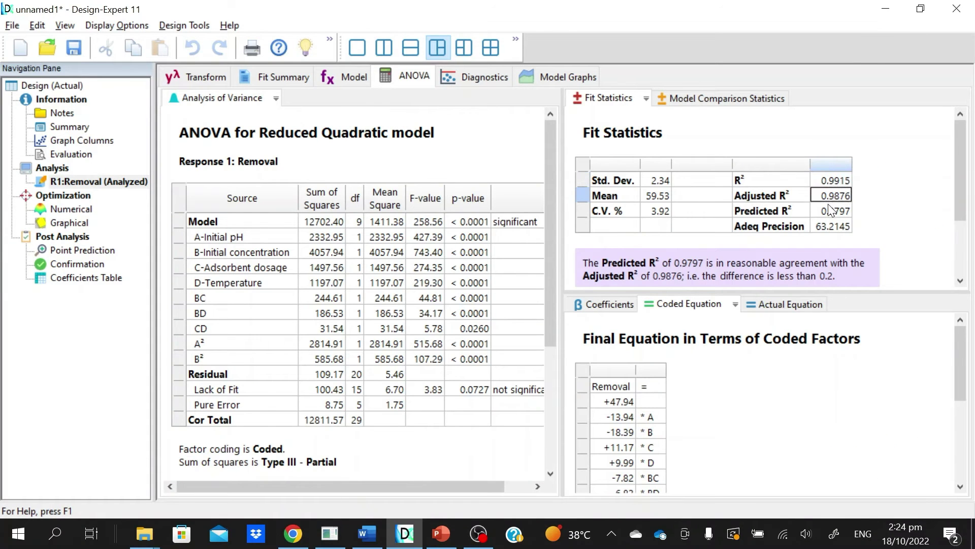
pyautogui.hotkey('alt', 'Tab')
pyautogui.write('0.9915')
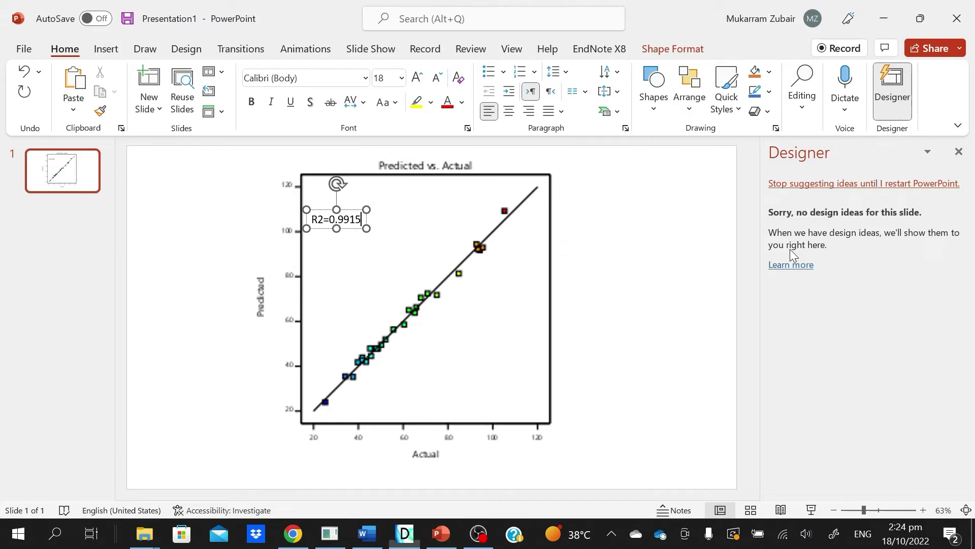
# Step: Add a second line to the text box reading Adjusted R2=0.987, checking the value in Design-Expert
pyautogui.press('Return')
pyautogui.write('Adjusted R2=')
pyautogui.hotkey('alt', 'Tab')
pyautogui.hotkey('alt', 'Tab')
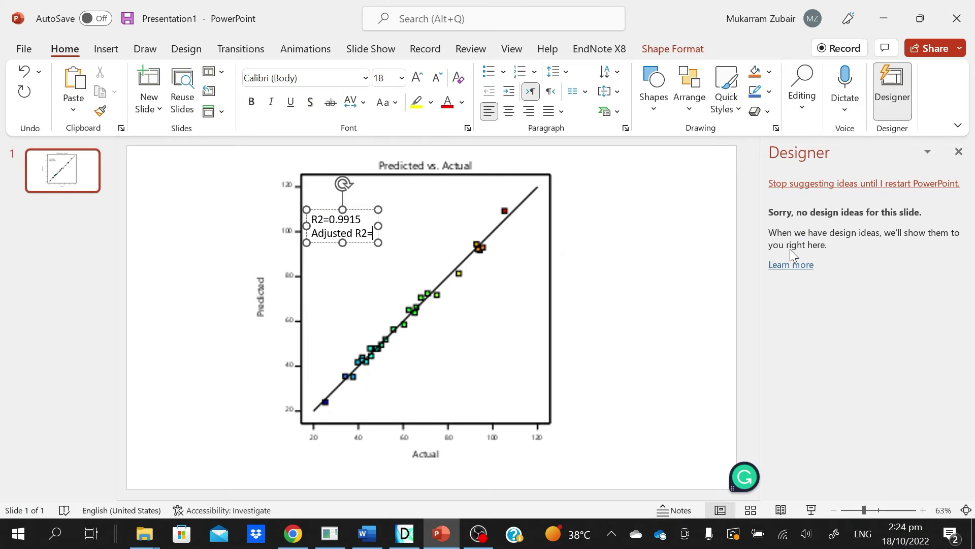
pyautogui.write('0.987')
pyautogui.press('Return')
# Step: Add a third line to the text box reading Predicted R2=0.979, checking the value in Design-Expert
pyautogui.hotkey('alt', 'Tab')
pyautogui.hotkey('alt', 'Tab')
pyautogui.write('Predicted R2')
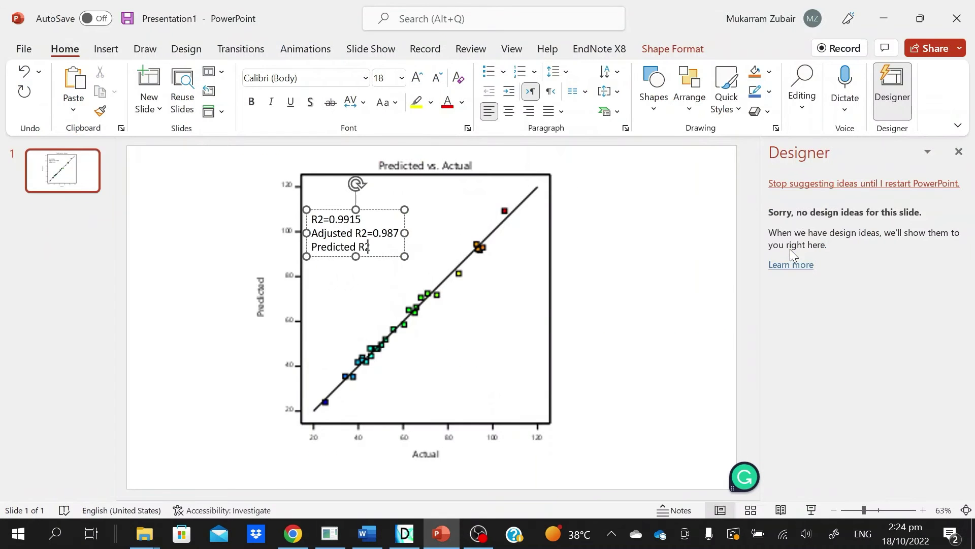
pyautogui.write('=')
pyautogui.hotkey('alt', 'Tab')
pyautogui.hotkey('alt', 'Tab')
pyautogui.write('0')
# Step: Format the 2 as superscript in the R² labels on all three lines of the text box
pyautogui.press('Left')
pyautogui.press('Left')
pyautogui.press('Left')
pyautogui.press('Left')
pyautogui.press('Left')
pyautogui.press('Left')
pyautogui.hotkey('shift', 'Left')
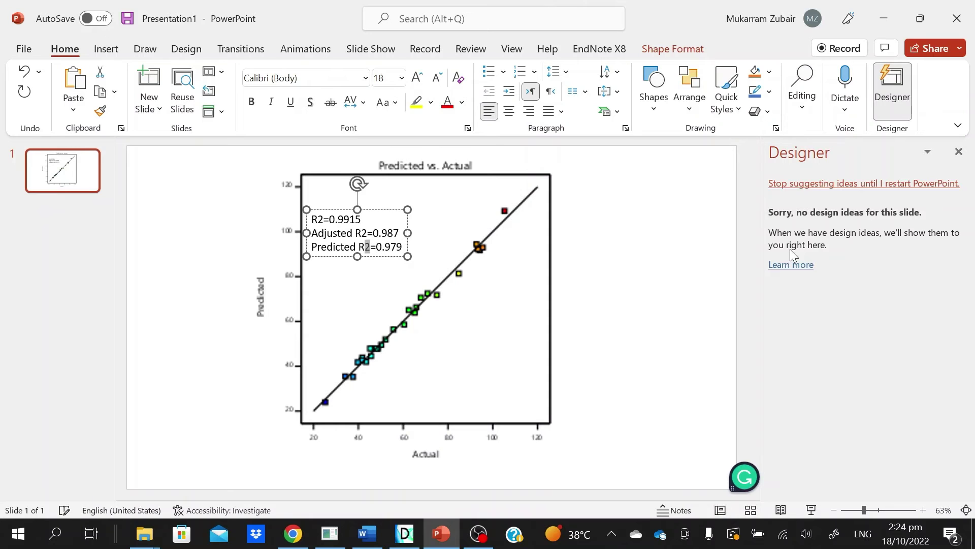
pyautogui.click(467, 128)
pyautogui.click(339, 325)
pyautogui.click(570, 386)
pyautogui.hotkey('shift', 'Left')
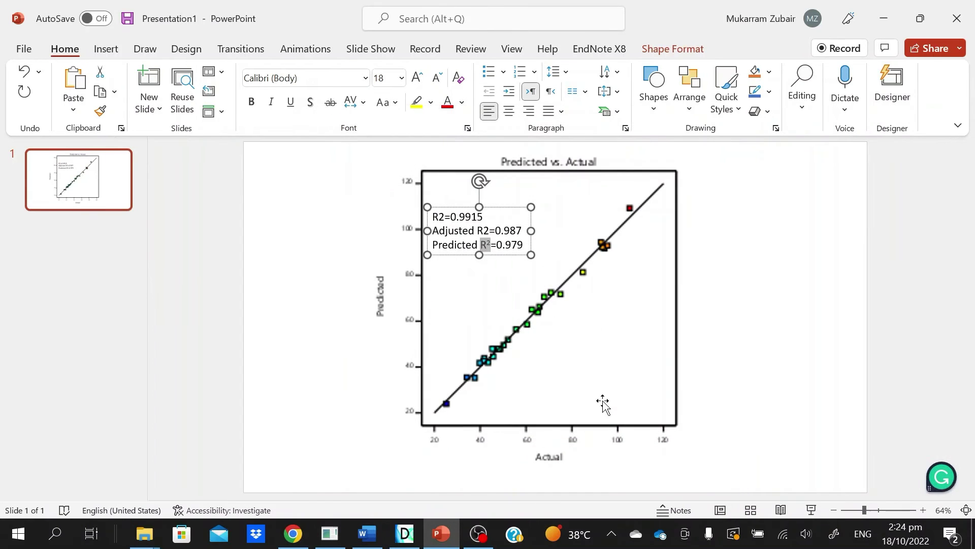
pyautogui.write('R²')
pyautogui.click(764, 348)
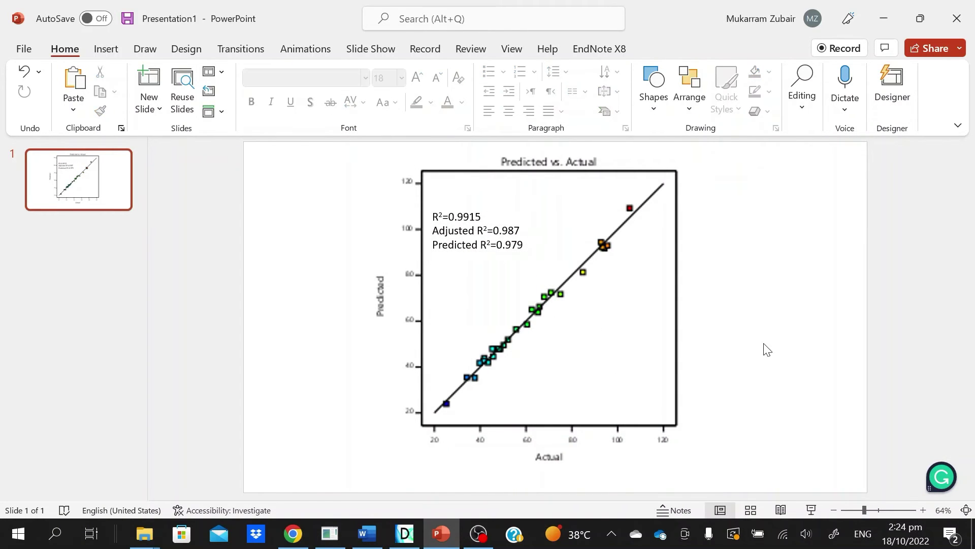
# Step: Make all the R² text in the plot's text box bold
pyautogui.click(452, 224)
pyautogui.hotkey('ctrl', 'a')
pyautogui.hotkey('ctrl', 'b')
pyautogui.click(479, 291)
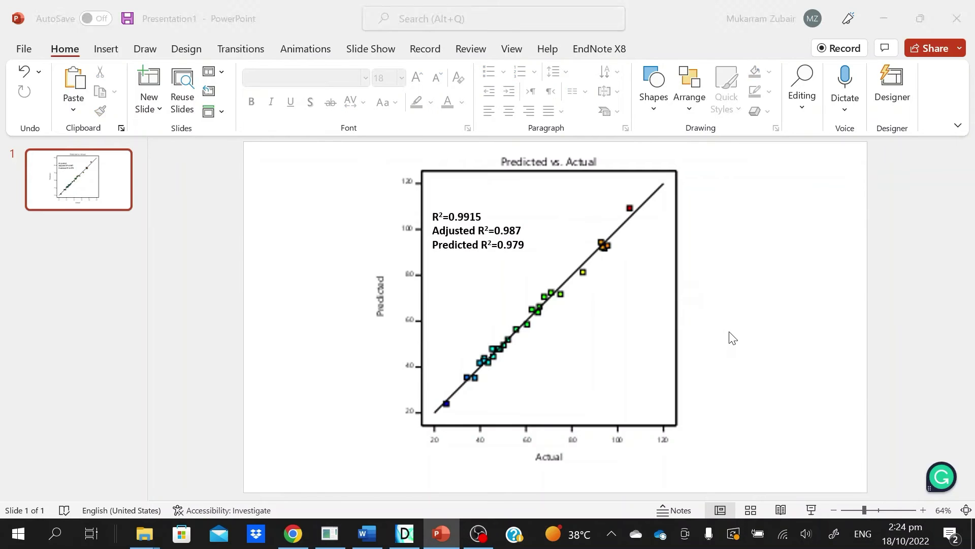
# Step: Switch to Design-Expert, show the BC model graph of Removal as a 3D surface, and rotate it to a horizontal angle of 27
pyautogui.hotkey('alt', 'Tab')
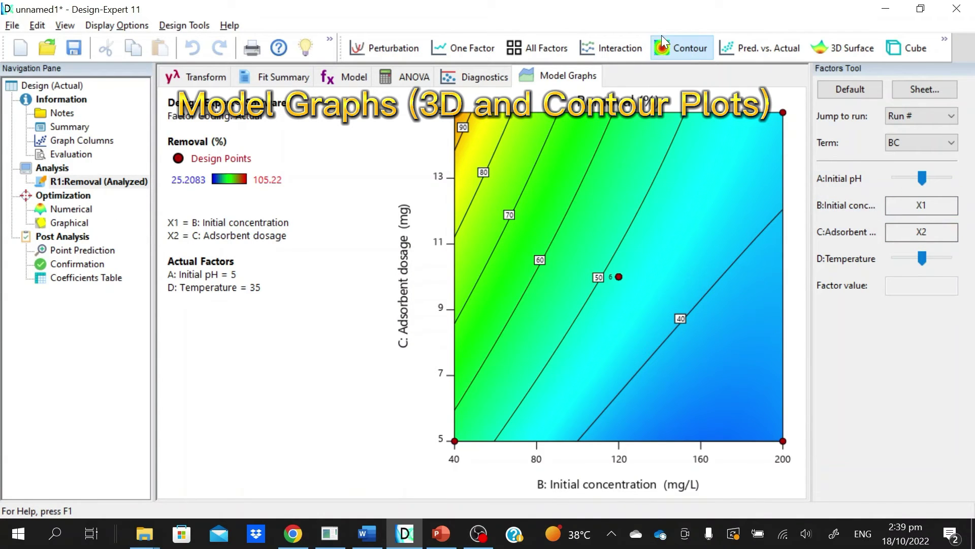
pyautogui.click(832, 47)
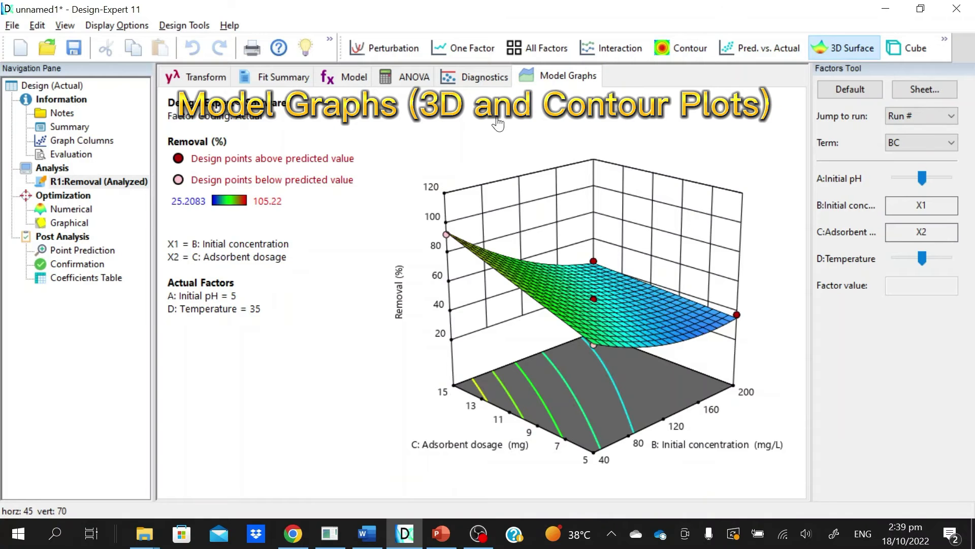
pyautogui.moveTo(663, 220); pyautogui.dragTo(643, 218)
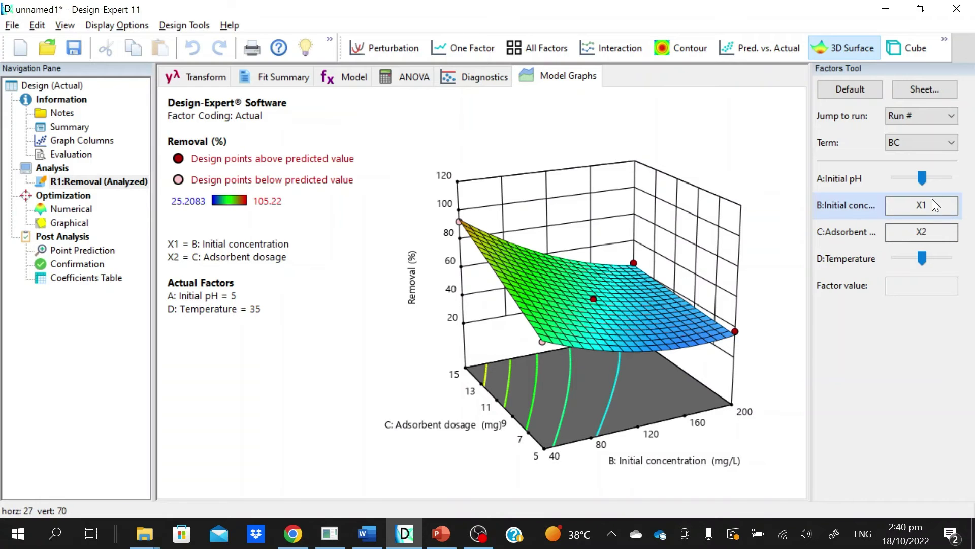
# Step: Set initial pH to 4.1 and temperature to 41.8 for the 3D surface, and rotate it to horizontal 10, vertical 65
pyautogui.moveTo(917, 175)
pyautogui.mouseDown()
pyautogui.moveTo(893, 179)
pyautogui.moveTo(936, 181)
pyautogui.moveTo(917, 181)
pyautogui.mouseUp()
pyautogui.click(893, 178)
pyautogui.moveTo(921, 258)
pyautogui.mouseDown()
pyautogui.moveTo(944, 261)
pyautogui.moveTo(894, 259)
pyautogui.moveTo(938, 258)
pyautogui.mouseUp()
pyautogui.moveTo(735, 248); pyautogui.dragTo(666, 251)
# Step: Copy the 3D surface graph and paste it onto slide 2 in PowerPoint
pyautogui.rightClick(637, 221)
pyautogui.click(672, 258)
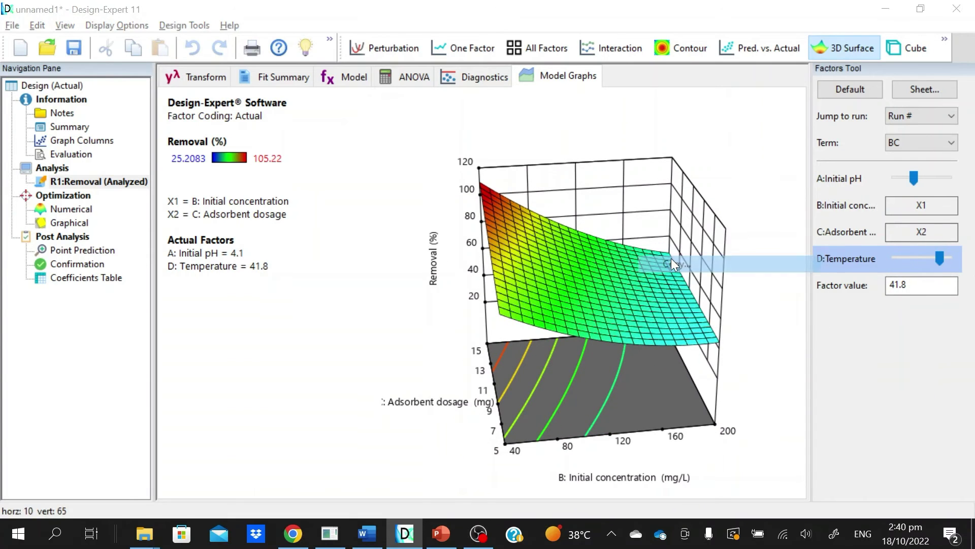
pyautogui.click(275, 364)
pyautogui.click(441, 533)
pyautogui.hotkey('ctrl', 'v')
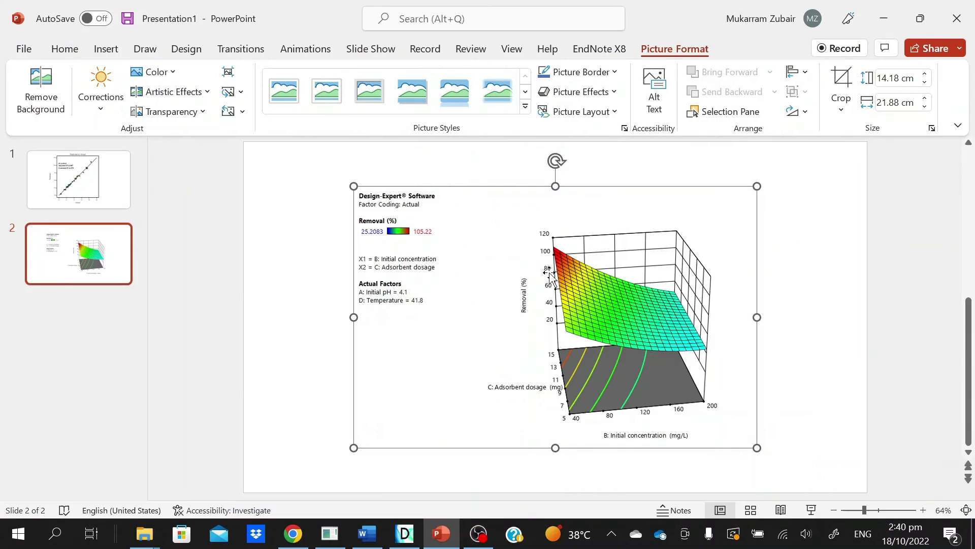
# Step: Crop the legend and top margin off the 3D surface picture, and place it in the slide's upper-left area at about 12.7 by 10.8 cm
pyautogui.click(841, 83)
pyautogui.moveTo(235, 318); pyautogui.dragTo(361, 318)
pyautogui.moveTo(490, 192); pyautogui.dragTo(492, 217)
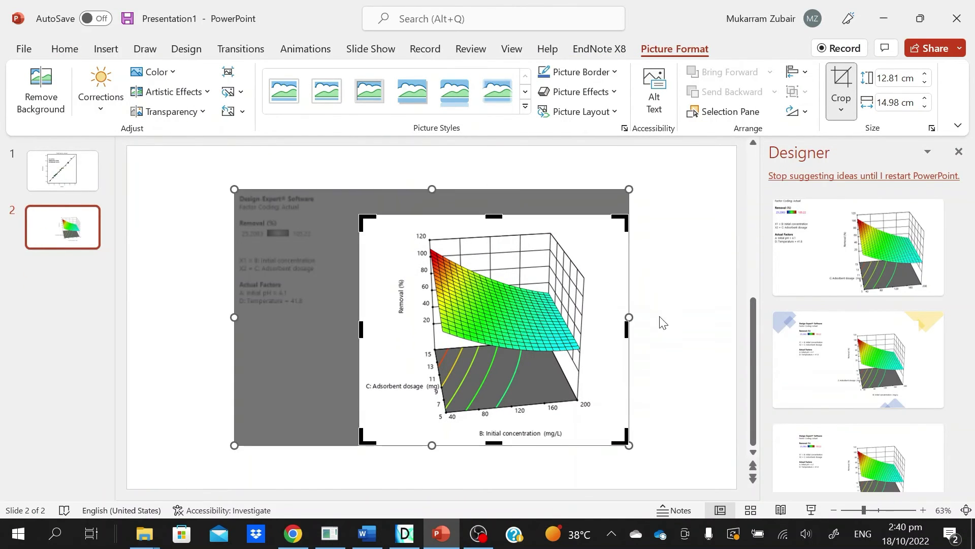
pyautogui.click(662, 322)
pyautogui.moveTo(590, 417); pyautogui.dragTo(386, 358)
pyautogui.moveTo(425, 388); pyautogui.dragTo(384, 353)
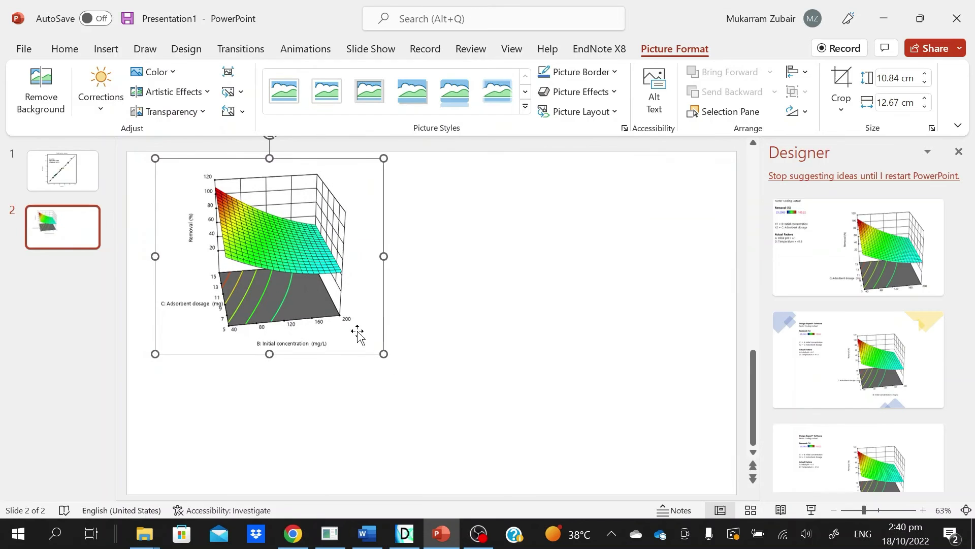
# Step: Switch to Design-Expert, show the BD 3D surface rotated to horizontal 299, and set adsorbent dosage to 10.2 and initial pH to 4.46
pyautogui.click(438, 342)
pyautogui.click(405, 533)
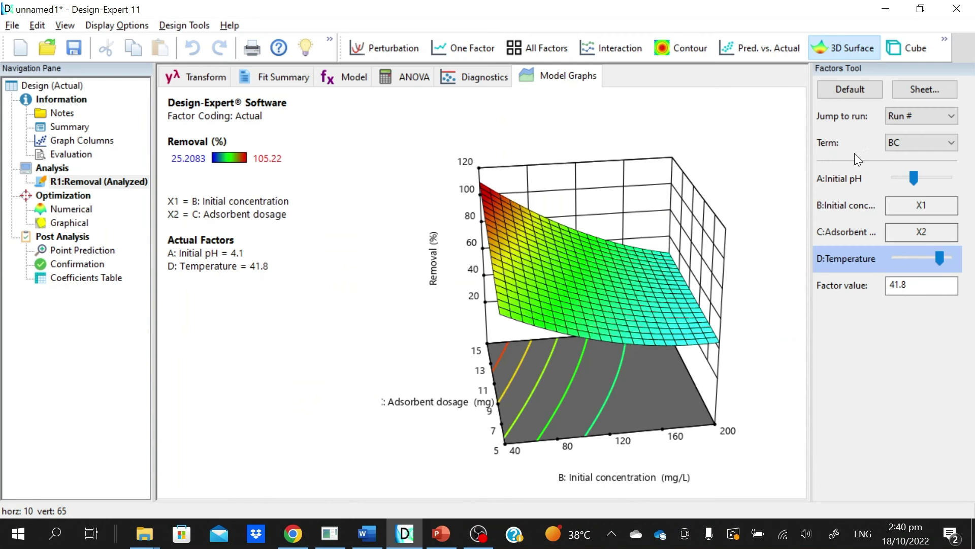
pyautogui.click(938, 145)
pyautogui.click(909, 197)
pyautogui.moveTo(716, 183); pyautogui.dragTo(667, 175)
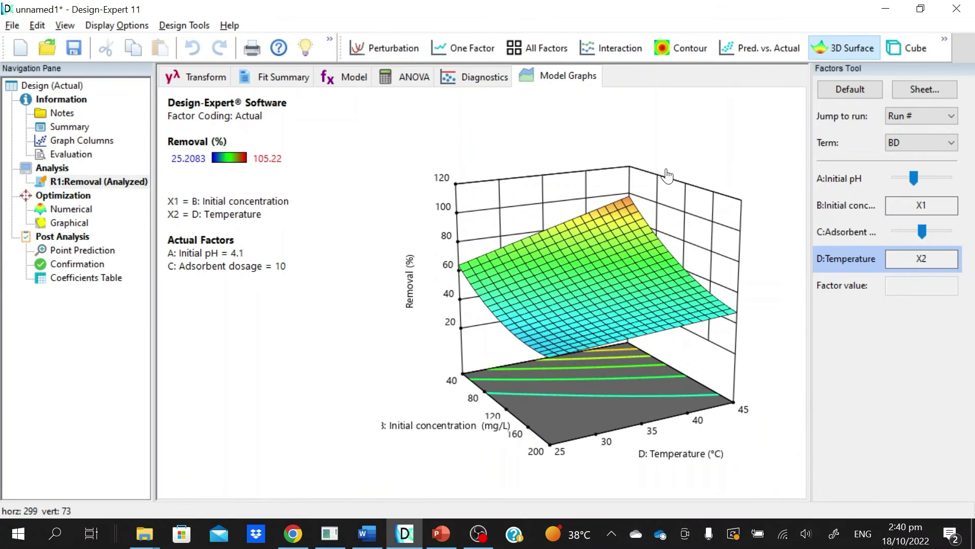
pyautogui.moveTo(922, 231)
pyautogui.mouseDown()
pyautogui.moveTo(947, 224)
pyautogui.moveTo(910, 225)
pyautogui.moveTo(923, 231)
pyautogui.mouseUp()
pyautogui.moveTo(914, 178)
pyautogui.mouseDown()
pyautogui.moveTo(896, 168)
pyautogui.moveTo(917, 180)
pyautogui.mouseUp()
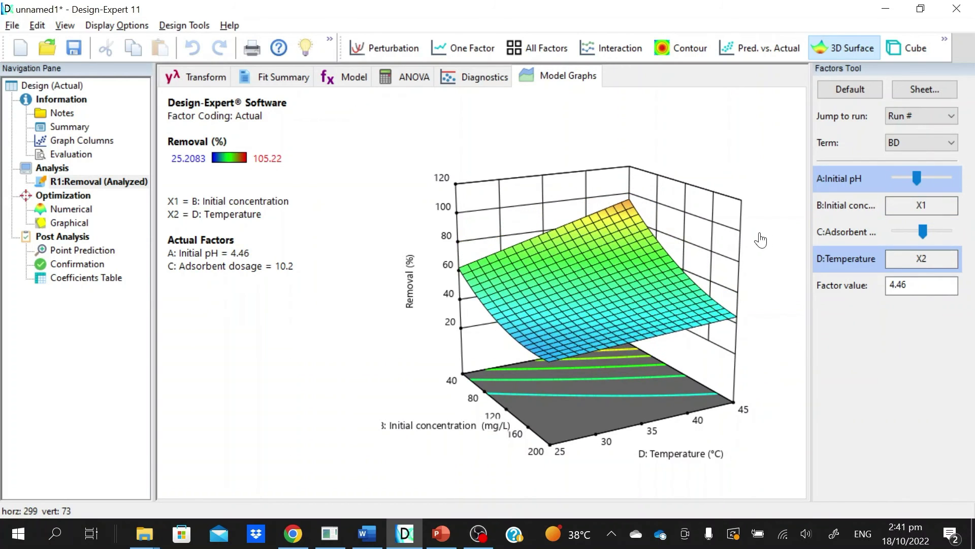
# Step: Copy the BD 3D surface, rotated to horizontal 314 and vertical 76, as a bitmap and paste it onto slide 2 in PowerPoint
pyautogui.rightClick(716, 216)
pyautogui.click(727, 261)
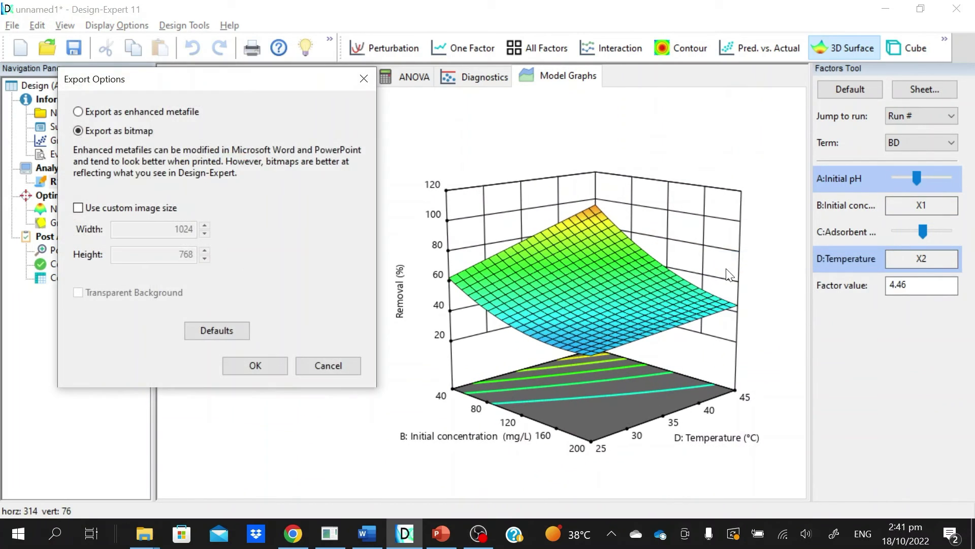
pyautogui.click(255, 365)
pyautogui.click(441, 534)
pyautogui.rightClick(535, 233)
pyautogui.click(592, 293)
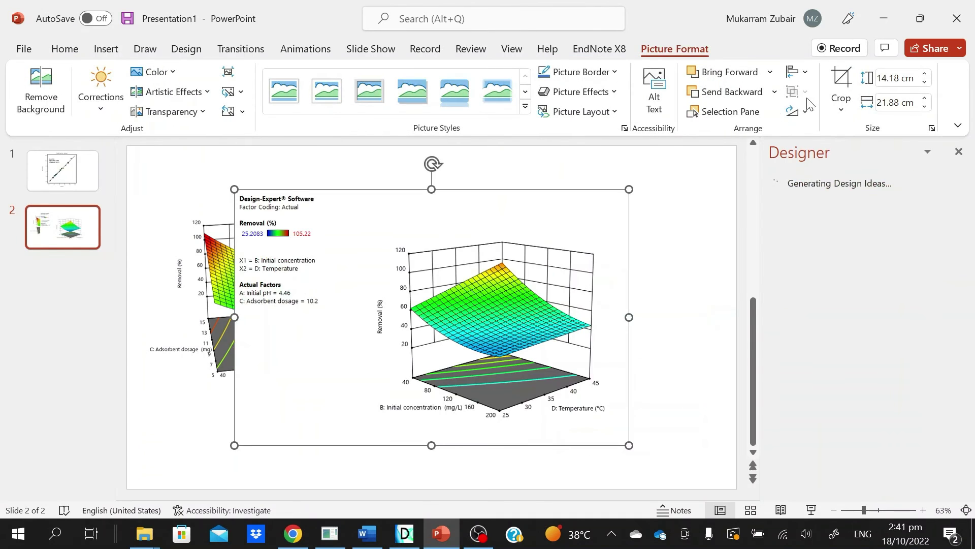
# Step: Crop the BD surface picture's legend and top margin to about 14.5 cm wide, move it beside the BC picture, and widen the BC picture
pyautogui.click(841, 84)
pyautogui.moveTo(236, 317); pyautogui.dragTo(368, 316)
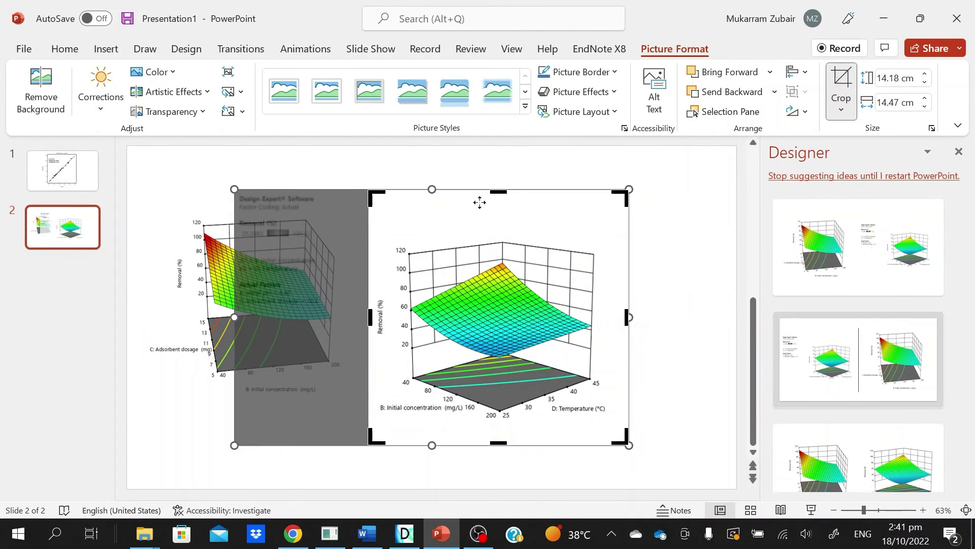
pyautogui.moveTo(499, 191); pyautogui.dragTo(500, 234)
pyautogui.click(676, 371)
pyautogui.moveTo(534, 314); pyautogui.dragTo(580, 283)
pyautogui.click(306, 305)
pyautogui.moveTo(373, 304); pyautogui.dragTo(410, 304)
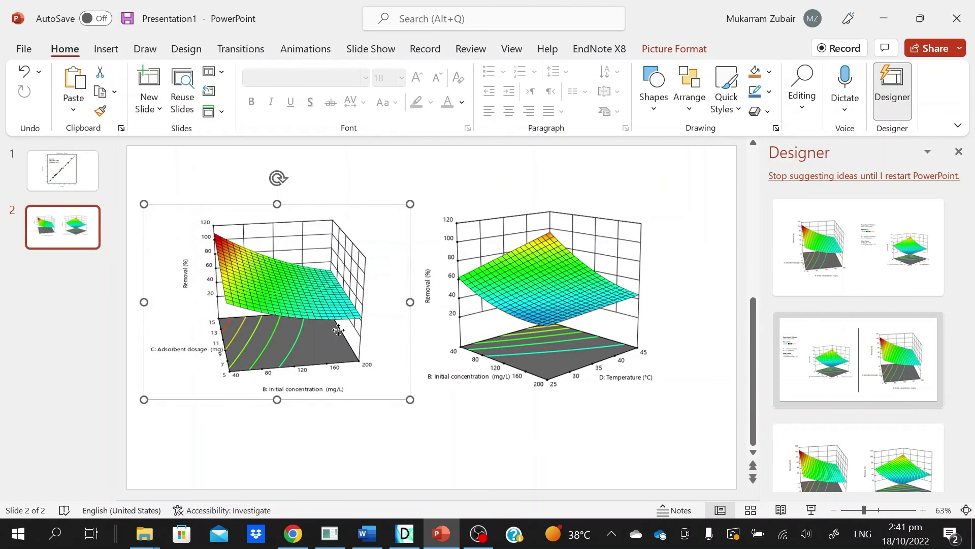
# Step: Duplicate slide 2 and delete both surface pictures from the copy
pyautogui.rightClick(80, 237)
pyautogui.click(124, 299)
pyautogui.click(245, 305)
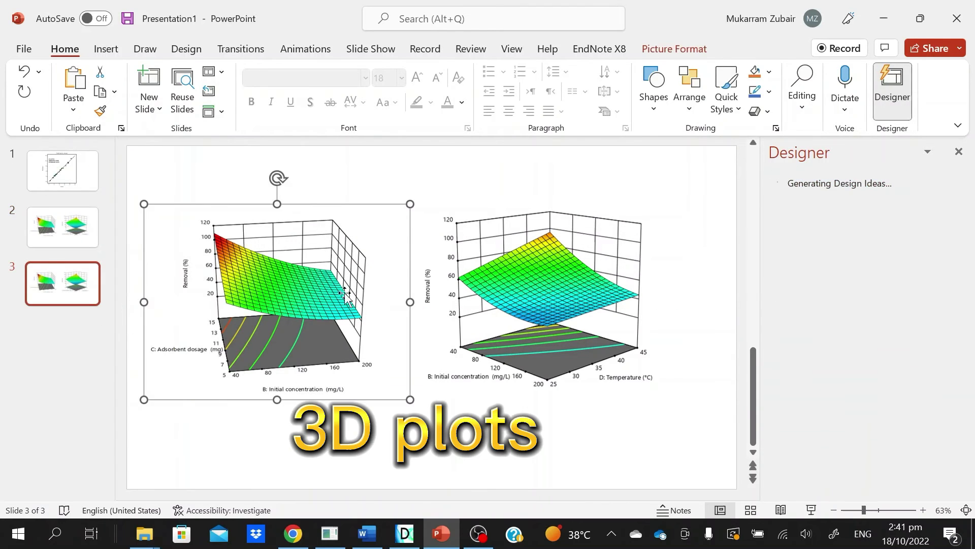
pyautogui.press('Delete')
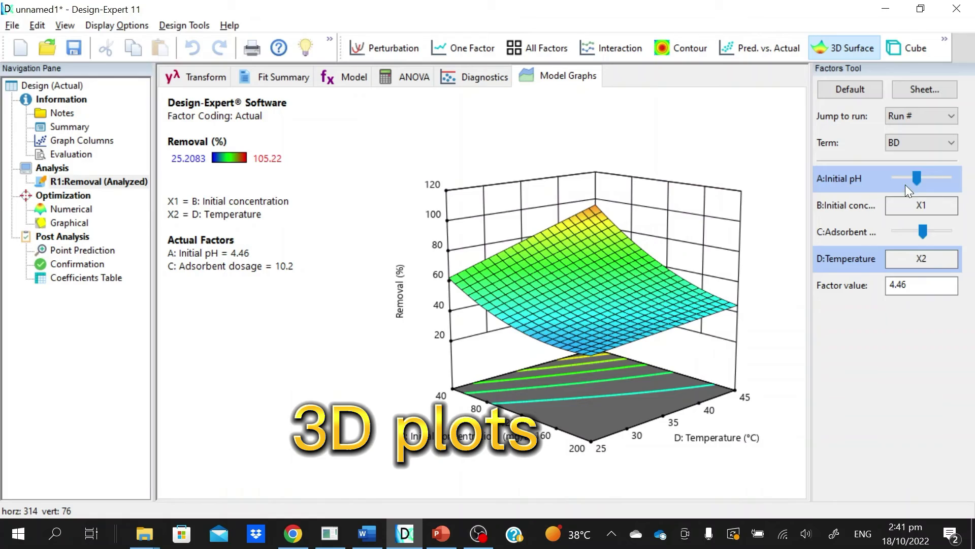
# Step: In Design-Expert, show the CD 3D surface rotated to horizontal 53, vertical 70, and set initial concentration to 75.2
pyautogui.click(931, 146)
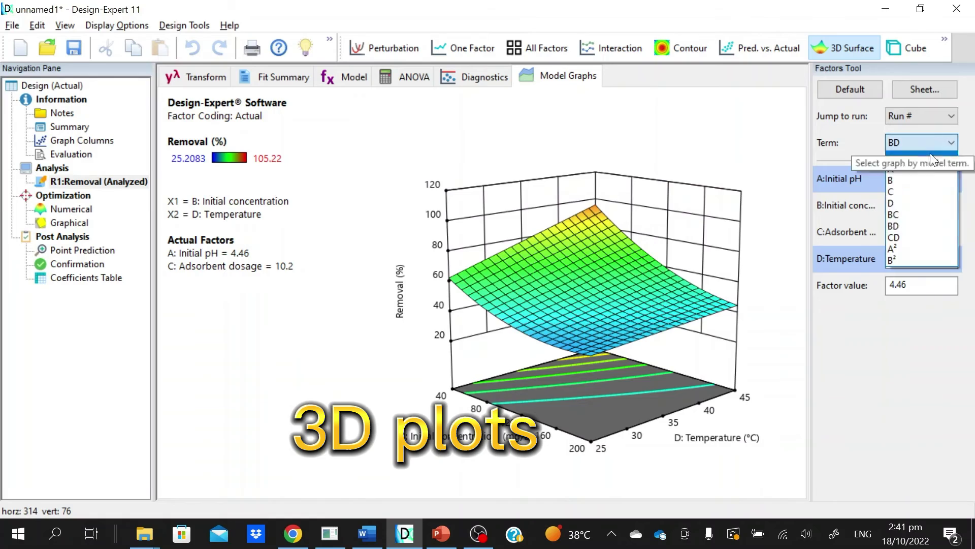
pyautogui.click(909, 238)
pyautogui.moveTo(651, 305); pyautogui.dragTo(691, 265)
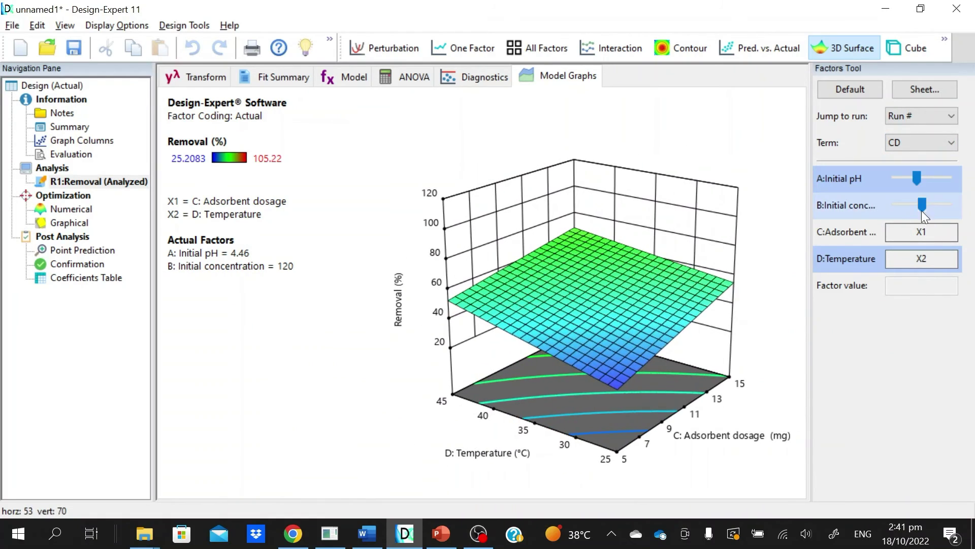
pyautogui.moveTo(922, 211)
pyautogui.mouseDown()
pyautogui.moveTo(892, 204)
pyautogui.moveTo(903, 208)
pyautogui.mouseUp()
# Step: Copy the CD 3D surface as a bitmap and paste it onto slide 3 in PowerPoint
pyautogui.rightClick(659, 229)
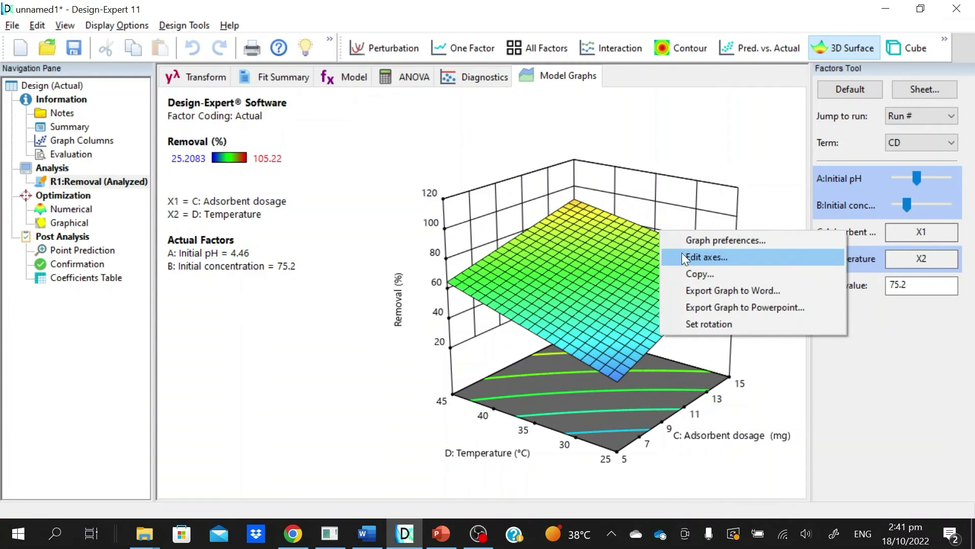
pyautogui.click(693, 280)
pyautogui.click(267, 361)
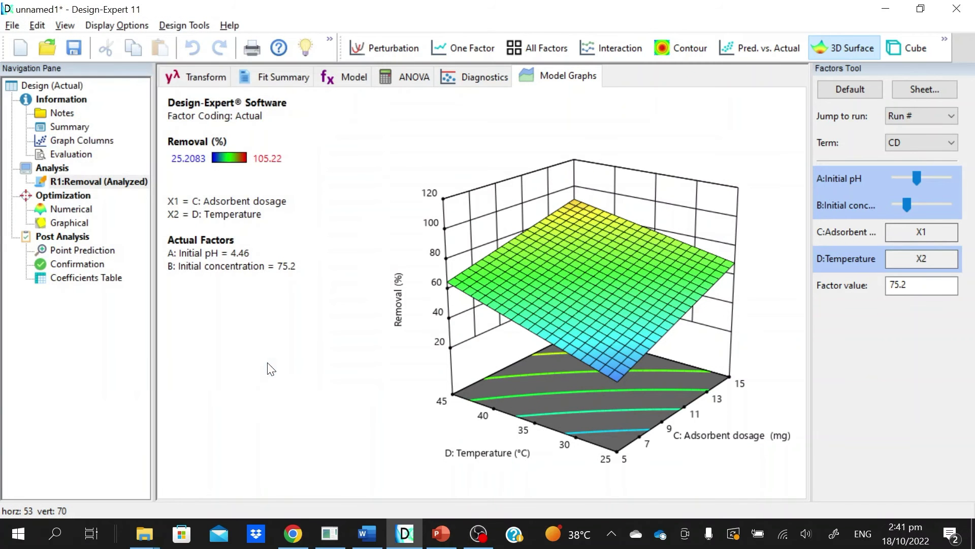
pyautogui.click(441, 533)
pyautogui.rightClick(452, 191)
pyautogui.click(509, 257)
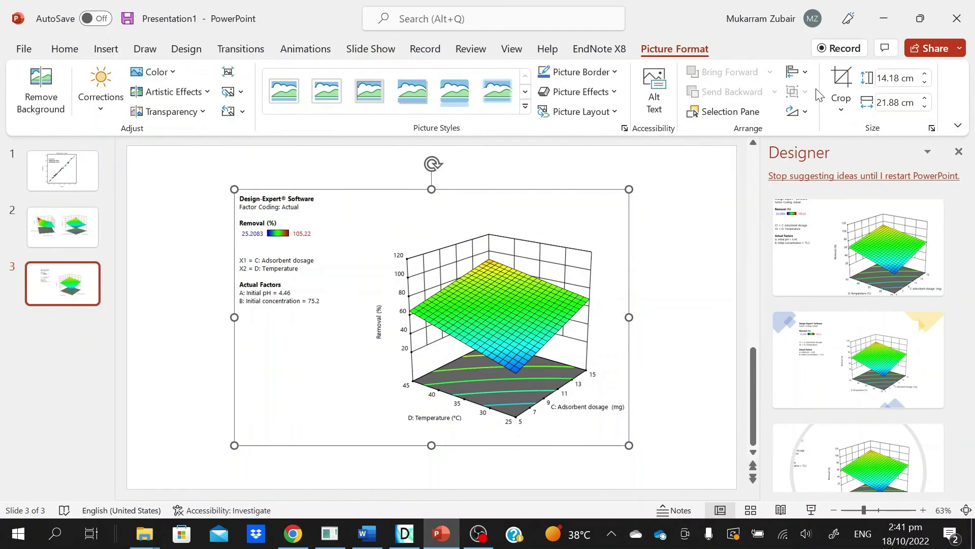
# Step: Crop the legend and top margin off the CD surface picture to about 14.7 cm wide, and move it to the slide's upper middle
pyautogui.click(841, 86)
pyautogui.moveTo(234, 317); pyautogui.dragTo(364, 322)
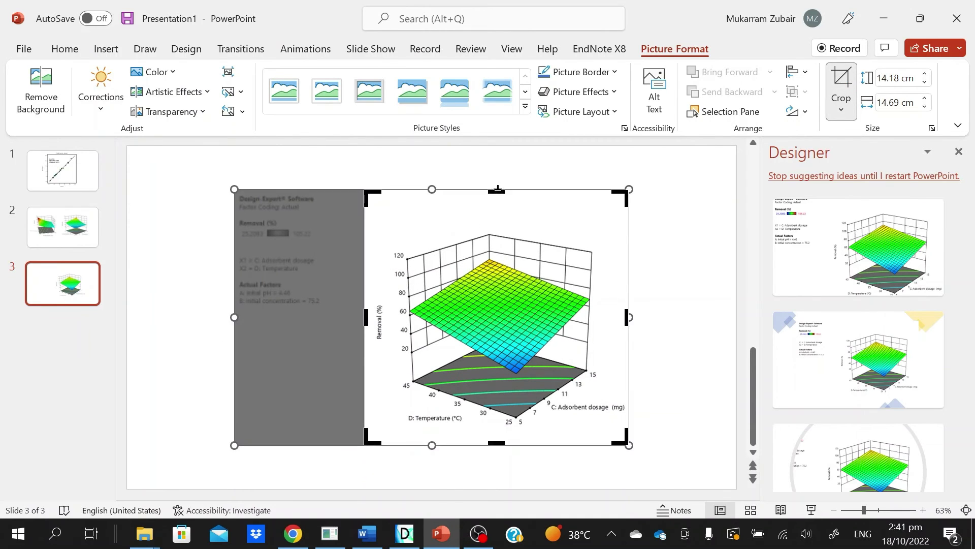
pyautogui.moveTo(497, 190); pyautogui.dragTo(496, 226)
pyautogui.click(509, 465)
pyautogui.moveTo(540, 354); pyautogui.dragTo(450, 310)
pyautogui.click(604, 353)
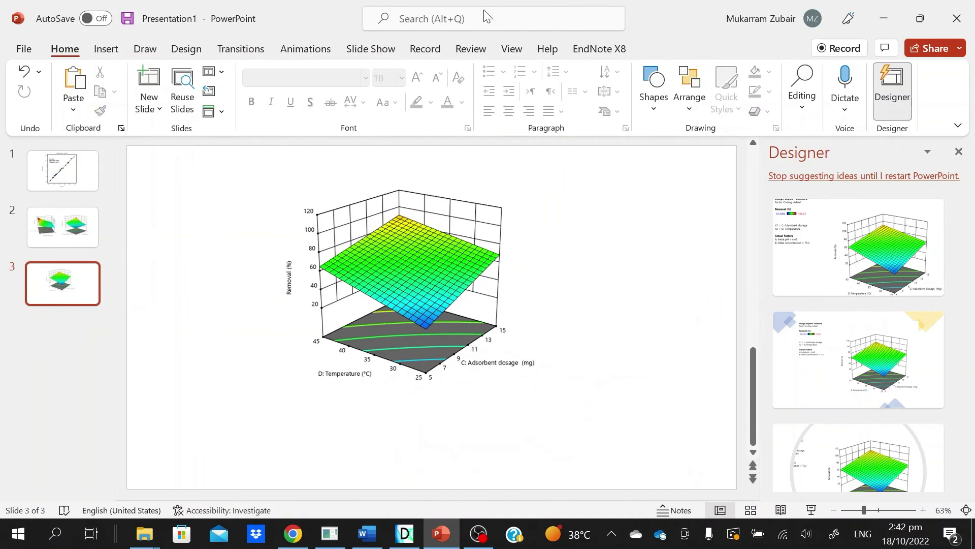
# Step: Switch to Design-Expert, show the contour plot with initial concentration 62.4 and initial pH 2.18, and change its term from CD to BC
pyautogui.hotkey('alt', 'Tab')
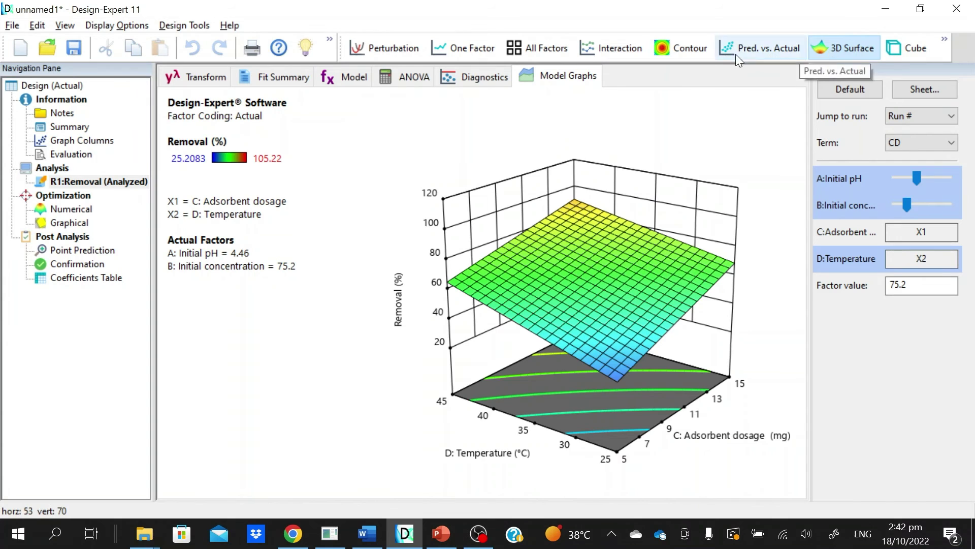
pyautogui.click(685, 51)
pyautogui.moveTo(915, 206); pyautogui.dragTo(898, 178)
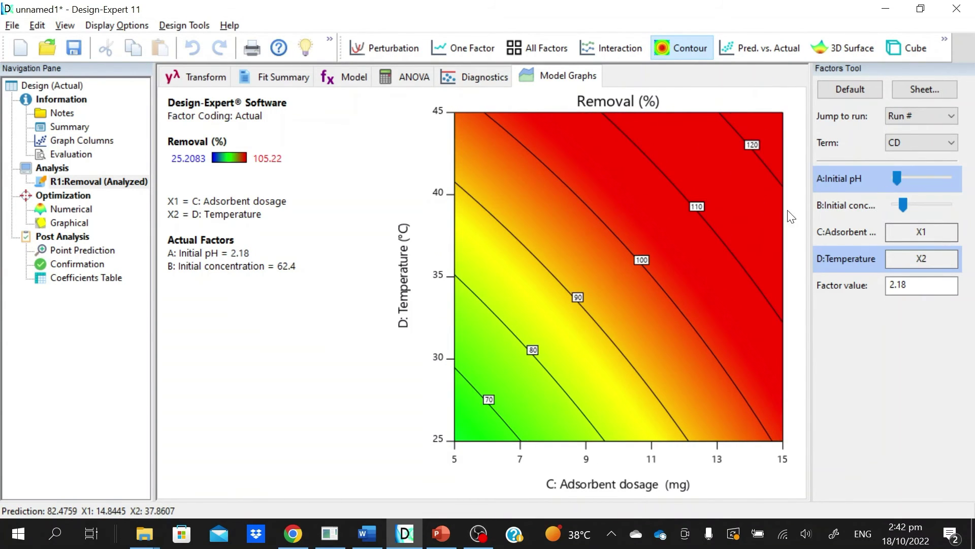
pyautogui.click(922, 137)
pyautogui.click(903, 211)
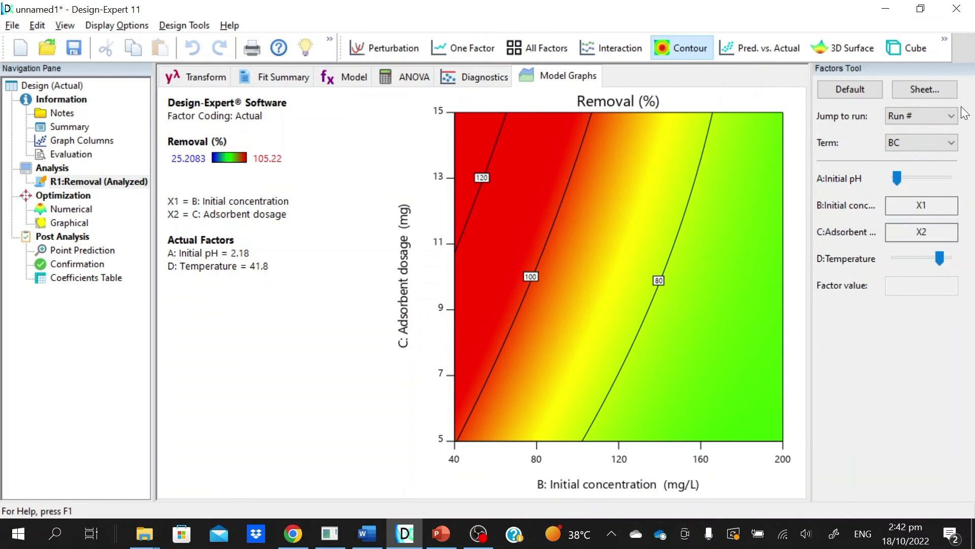
# Step: Show the BD contour plot and set initial pH to 3.38 and adsorbent dosage to 15
pyautogui.click(925, 142)
pyautogui.click(900, 225)
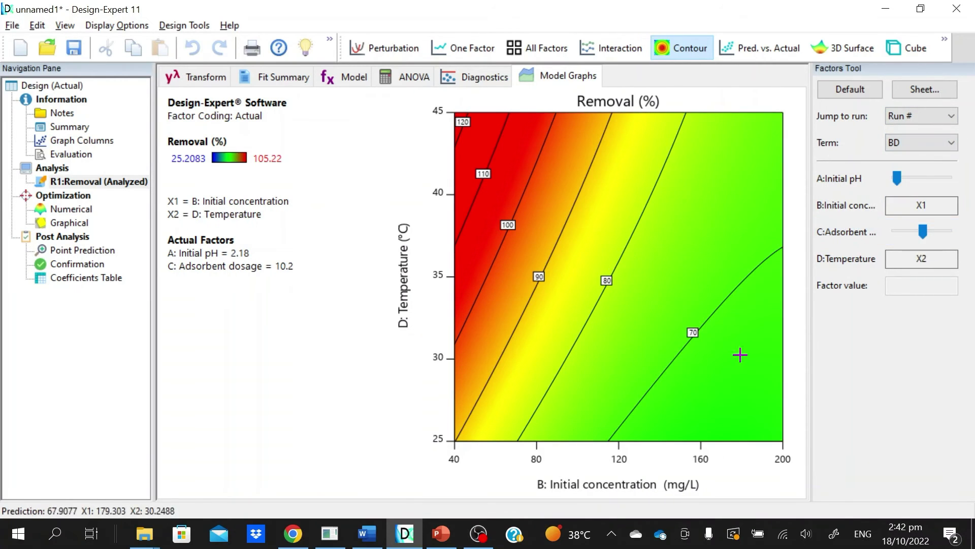
pyautogui.moveTo(923, 232)
pyautogui.mouseDown()
pyautogui.moveTo(913, 230)
pyautogui.moveTo(933, 231)
pyautogui.mouseUp()
pyautogui.click(898, 178)
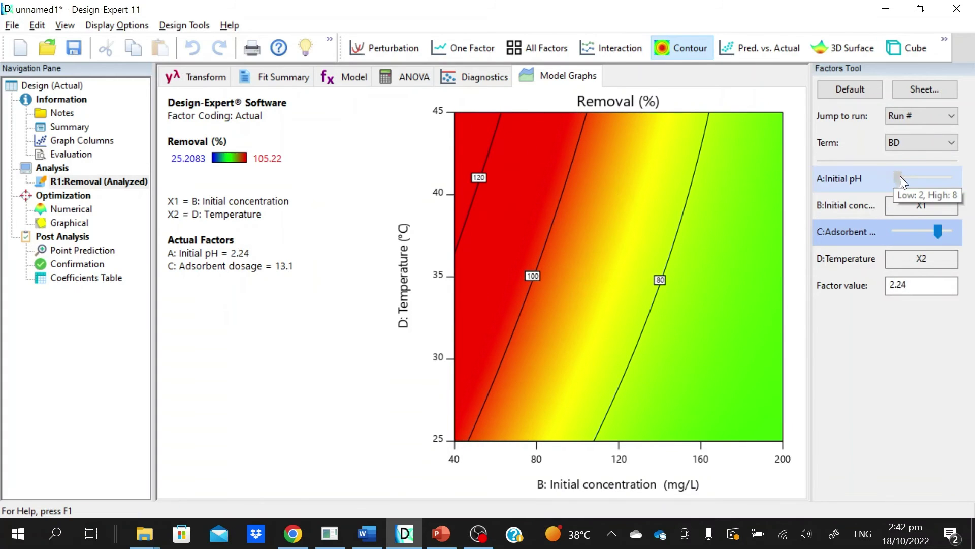
pyautogui.moveTo(900, 178); pyautogui.dragTo(910, 179)
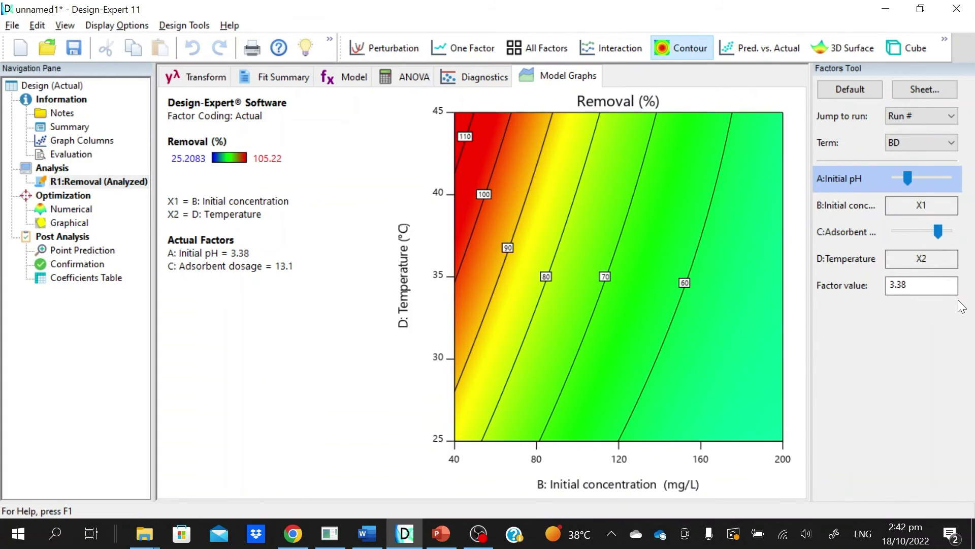
pyautogui.click(938, 232)
pyautogui.moveTo(938, 231); pyautogui.dragTo(959, 237)
# Step: Add contour lines at about 65.9 and 57.8 to the BD contour plot, and a prediction flag near its centre
pyautogui.rightClick(674, 236)
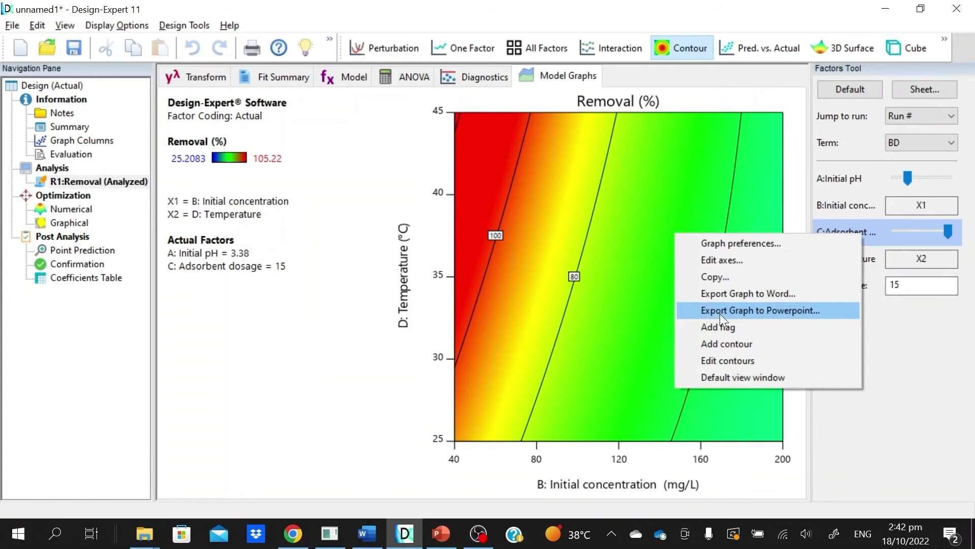
pyautogui.click(731, 342)
pyautogui.rightClick(749, 207)
pyautogui.click(776, 324)
pyautogui.rightClick(595, 330)
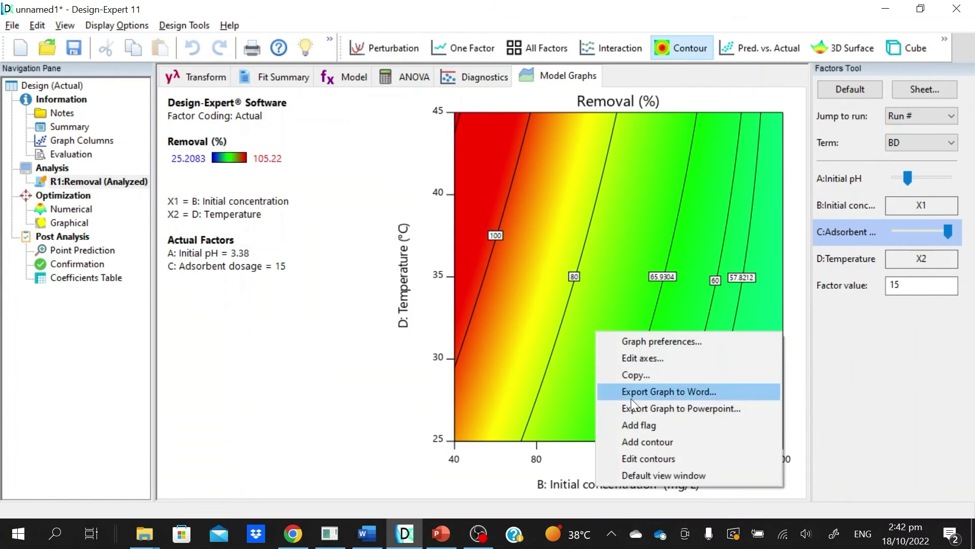
pyautogui.click(641, 421)
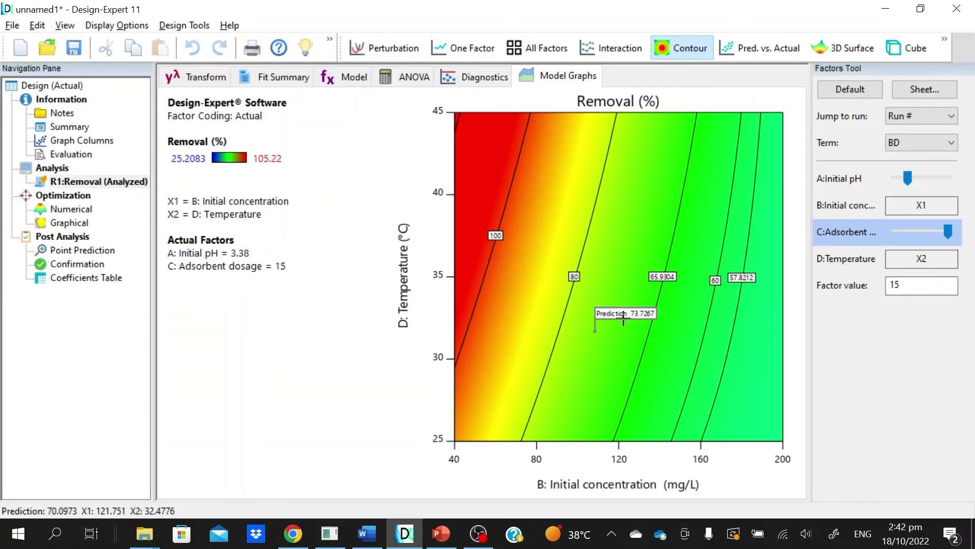
# Step: Copy the annotated BD contour plot as a bitmap and switch to slide 3 in PowerPoint
pyautogui.rightClick(638, 193)
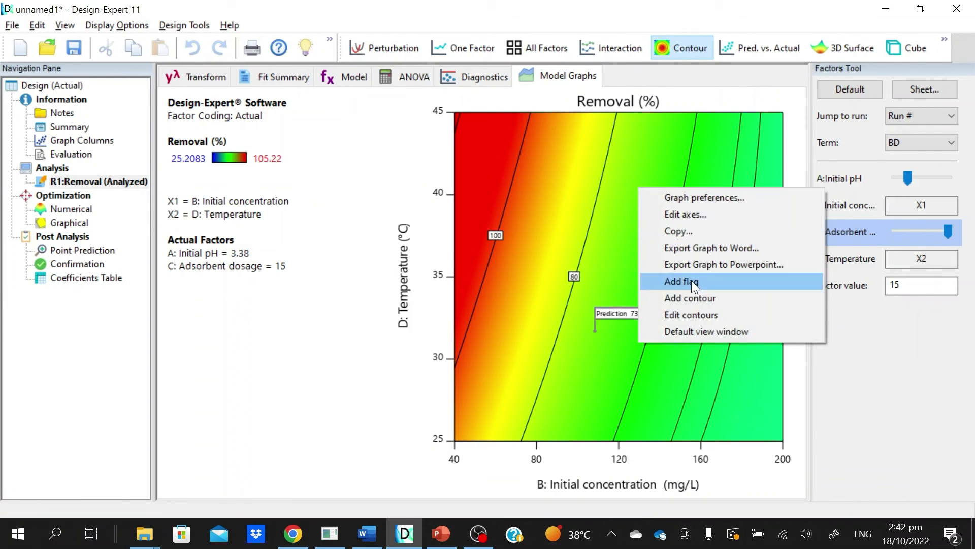
pyautogui.click(690, 233)
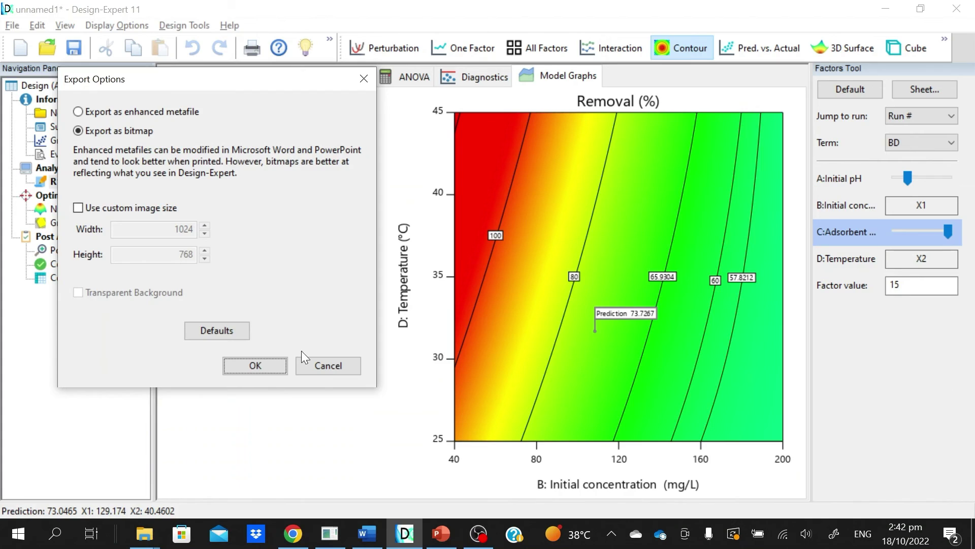
pyautogui.press('Return')
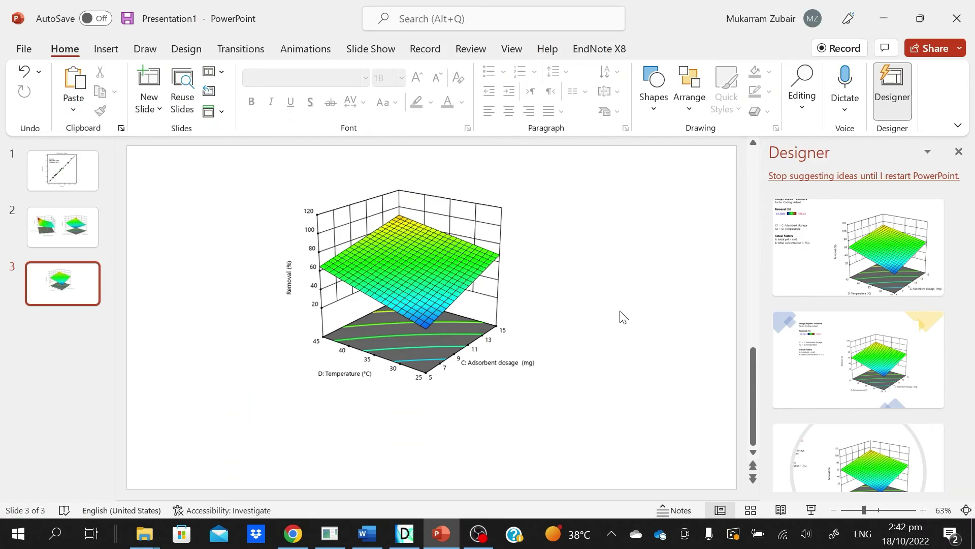
pyautogui.hotkey('ctrl', 'v')
# Step: Move the CD surface picture to the left, paste the contour plot beside it with its legend cropped off, and return to slide 2
pyautogui.moveTo(389, 283); pyautogui.dragTo(365, 282)
pyautogui.rightClick(609, 241)
pyautogui.click(666, 299)
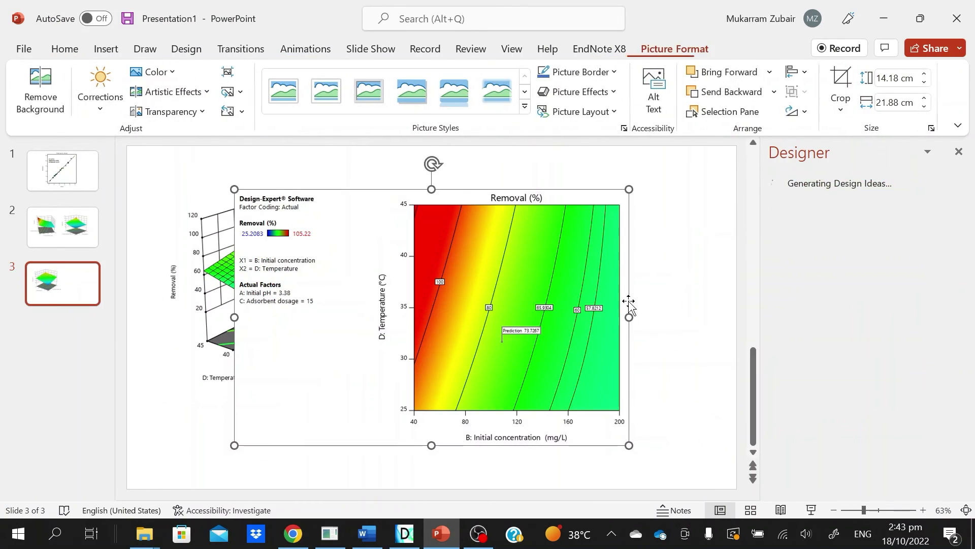
pyautogui.moveTo(492, 293); pyautogui.dragTo(593, 303)
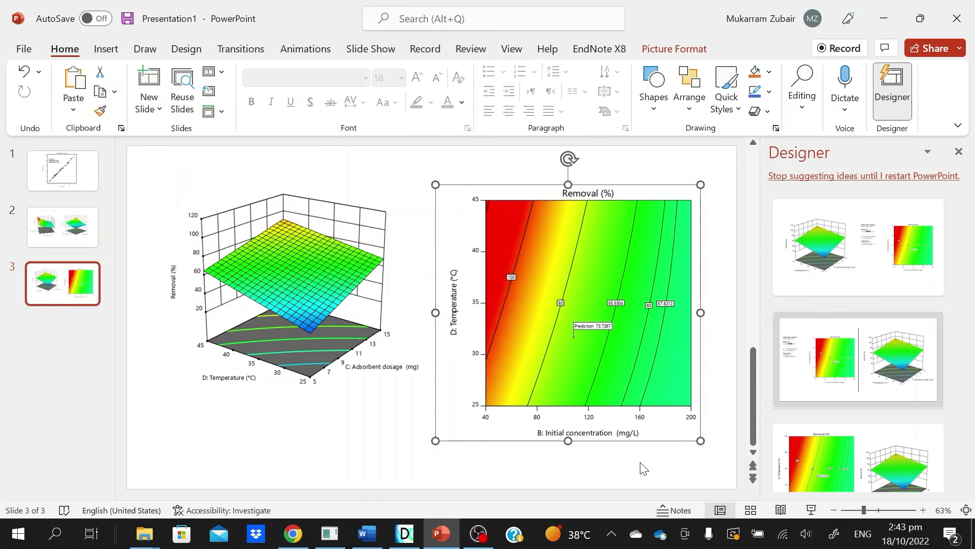
pyautogui.click(68, 223)
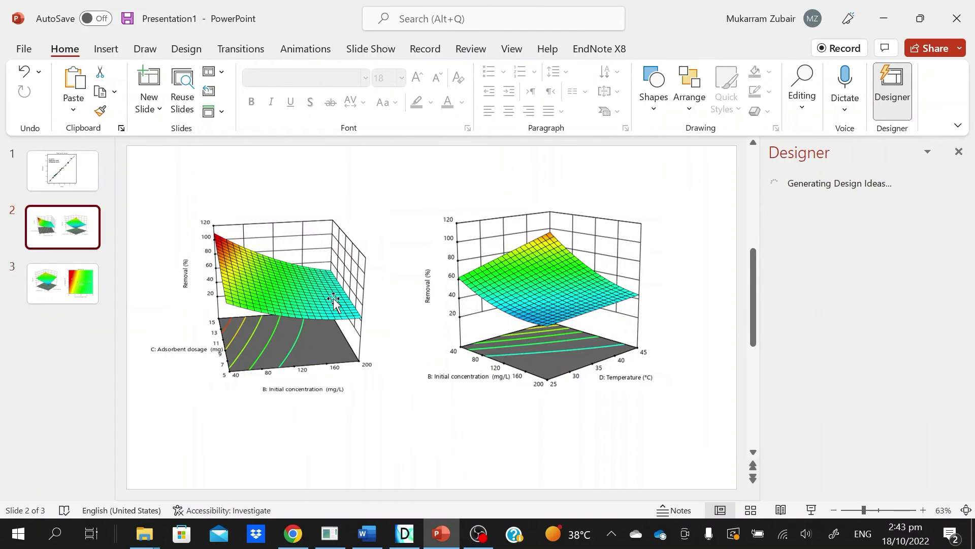
# Step: Switch to Design-Expert's numerical optimization criteria, review the goals and limits of the four factors, and select the Removal response
pyautogui.moveTo(573, 306); pyautogui.dragTo(541, 278)
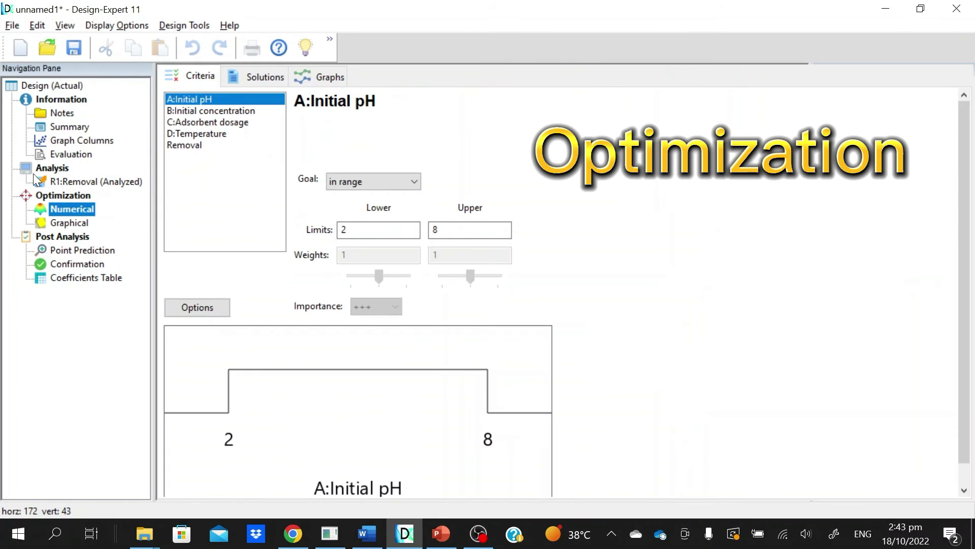
pyautogui.click(194, 118)
pyautogui.click(194, 109)
pyautogui.click(194, 98)
pyautogui.click(195, 111)
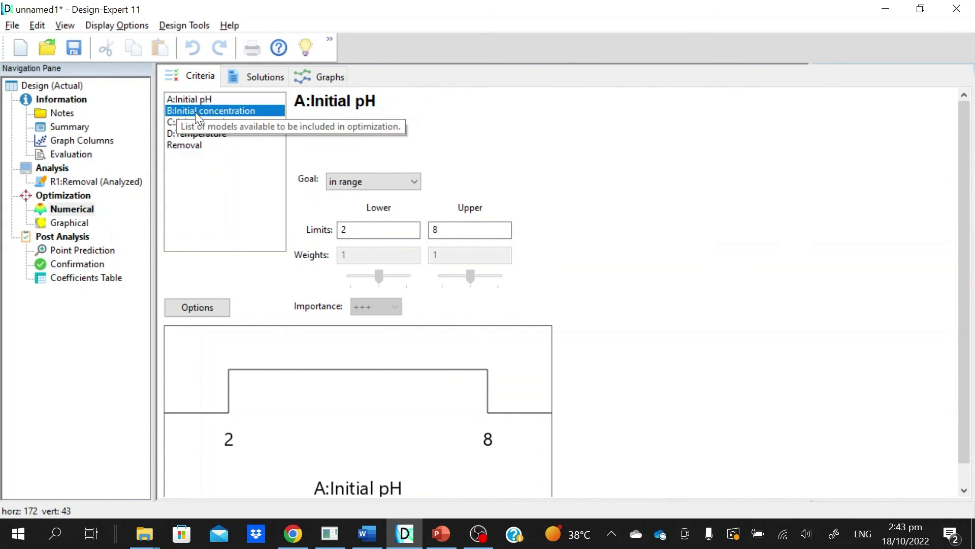
pyautogui.click(211, 122)
pyautogui.click(203, 133)
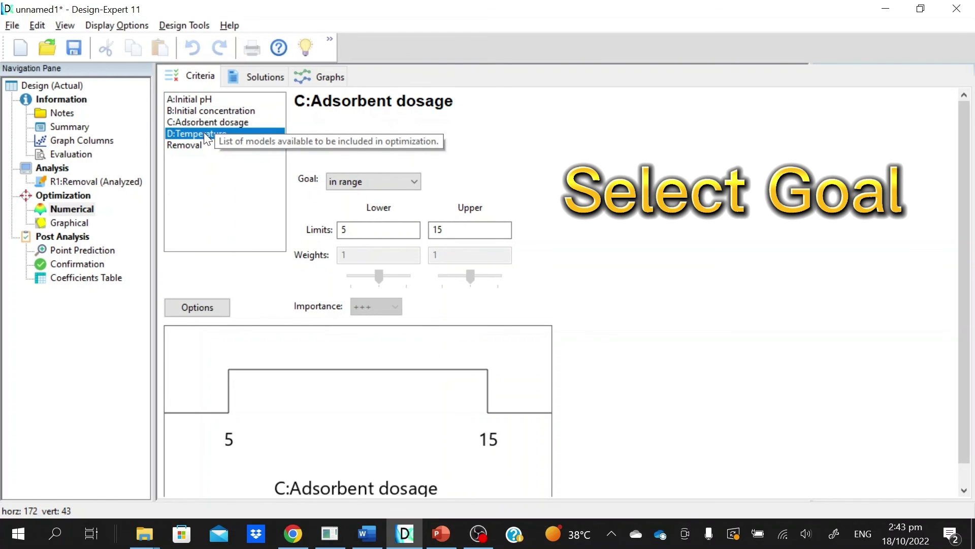
pyautogui.click(198, 145)
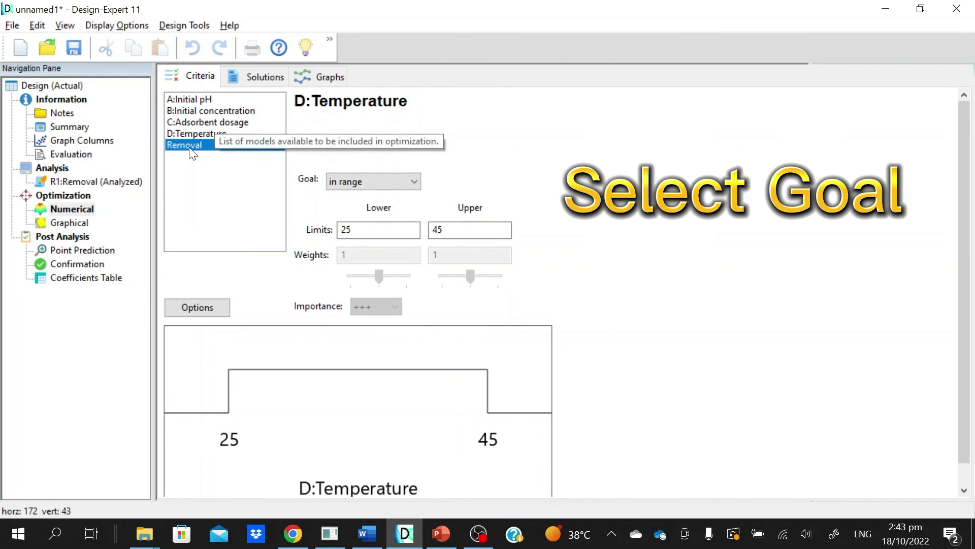
# Step: Go through the initial pH and initial concentration criteria, and set the adsorbent dosage and temperature goals to in range
pyautogui.click(193, 99)
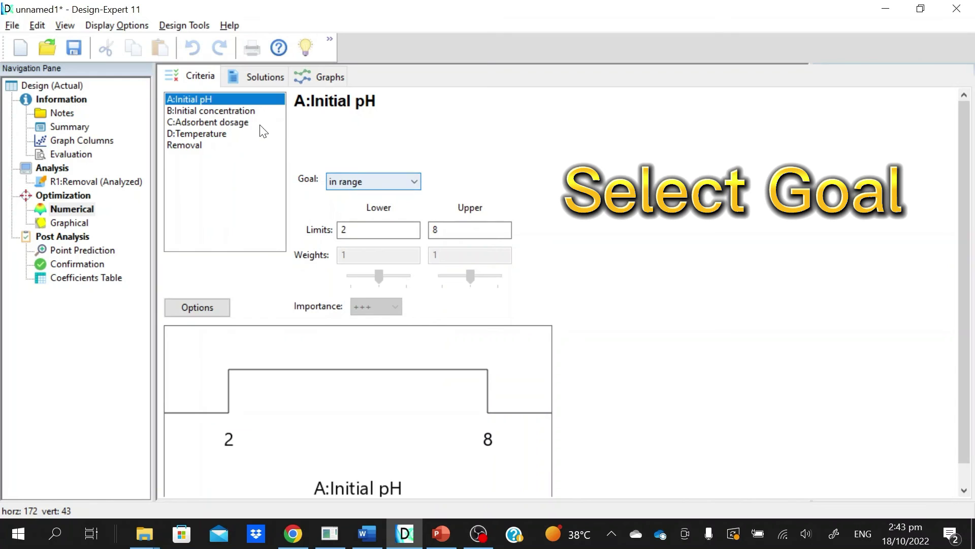
pyautogui.click(246, 112)
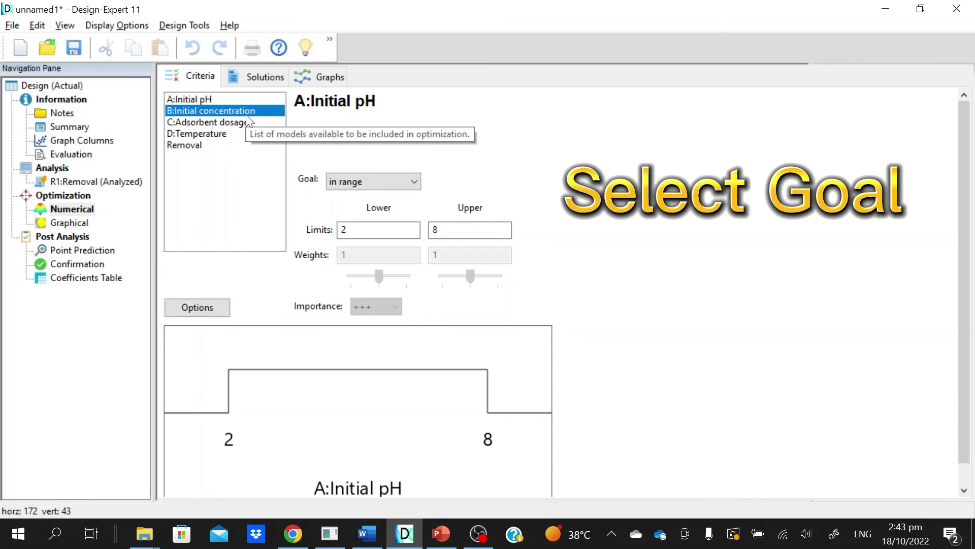
pyautogui.click(213, 122)
pyautogui.click(351, 182)
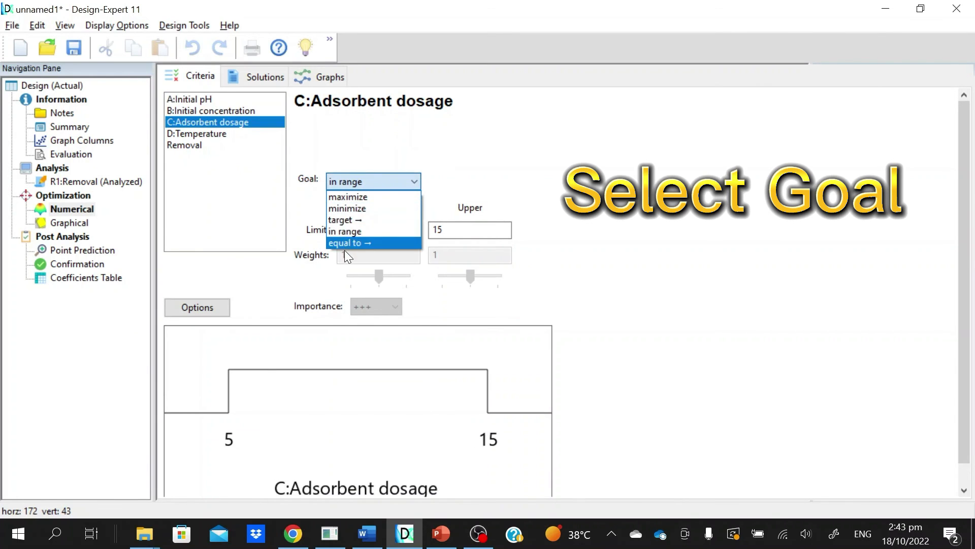
pyautogui.click(347, 231)
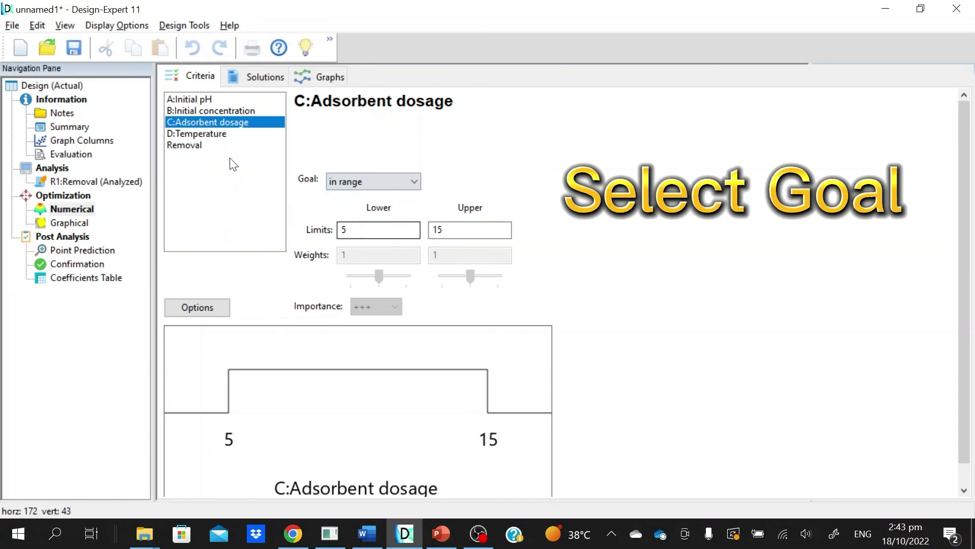
pyautogui.click(218, 134)
pyautogui.click(372, 182)
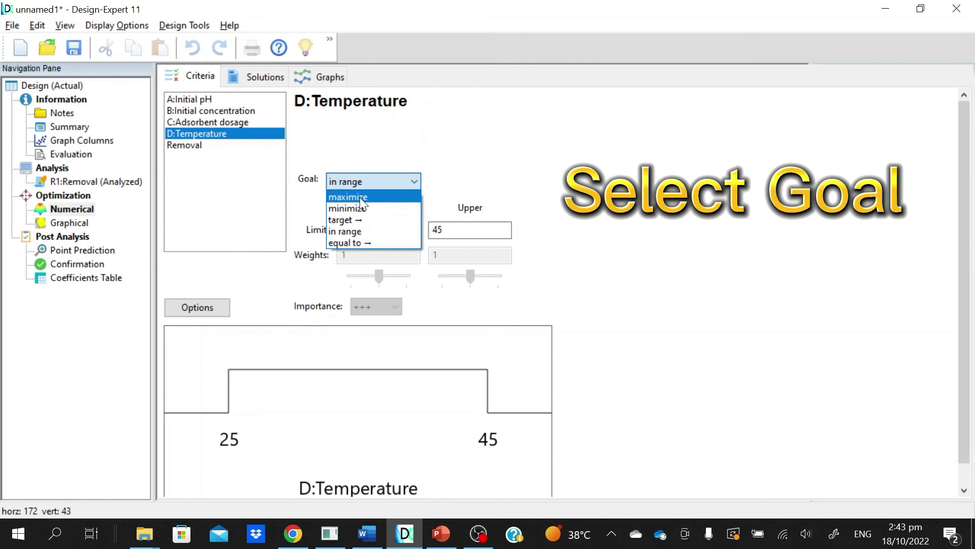
pyautogui.click(356, 233)
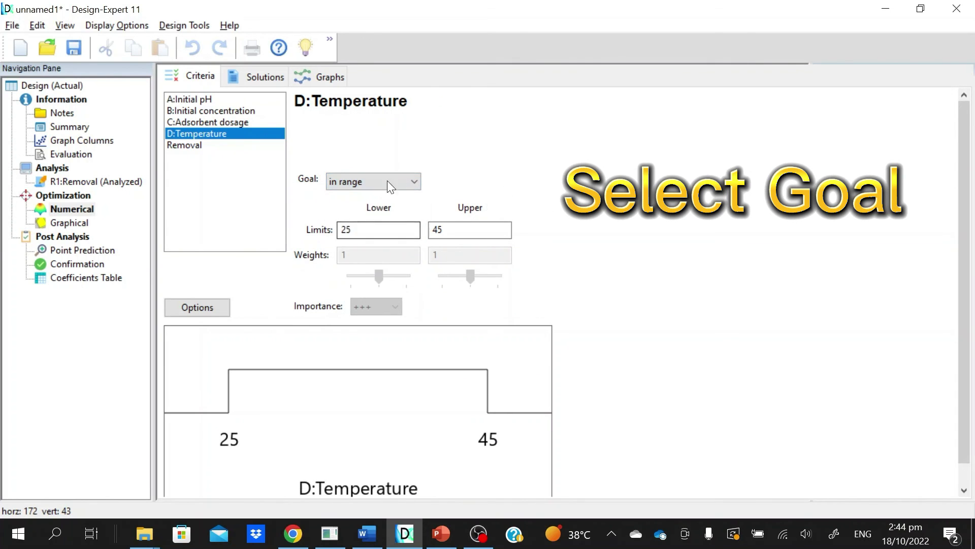
# Step: Set the Removal response's goal to maximize and generate the optimization solutions
pyautogui.click(187, 146)
pyautogui.click(343, 182)
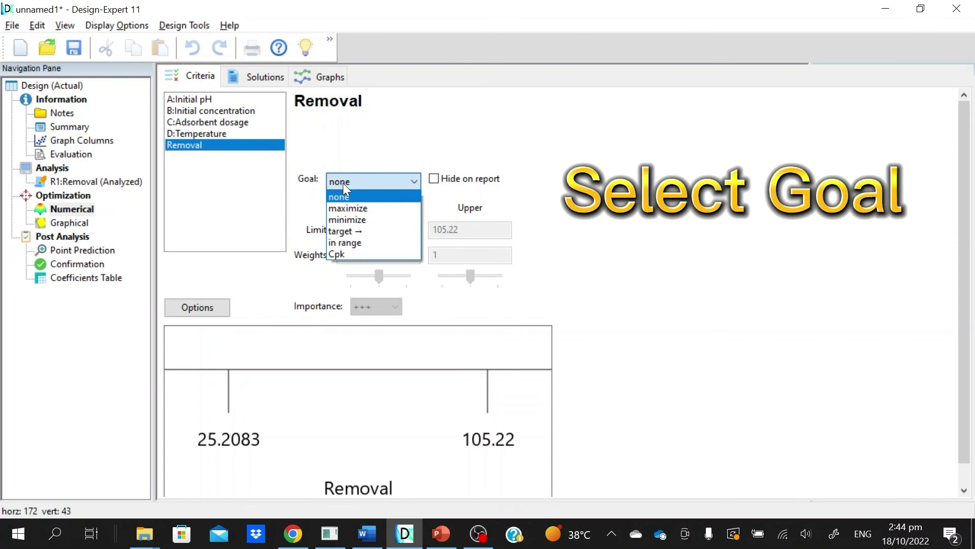
pyautogui.click(343, 208)
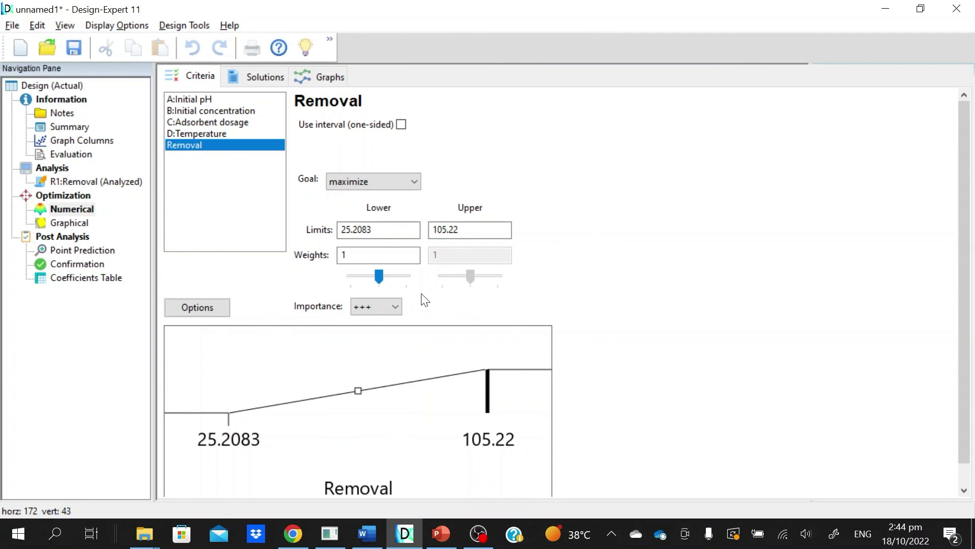
pyautogui.click(248, 77)
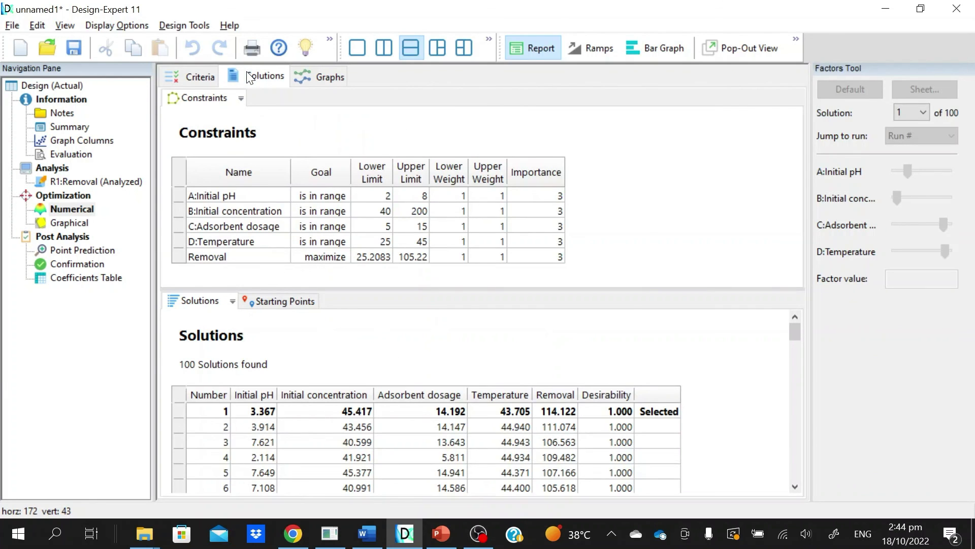
# Step: Select the whole Constraints table from Name through Importance and copy it with its headings
pyautogui.click(193, 171)
pyautogui.hotkey('shift', 'Right')
pyautogui.hotkey('shift', 'Right')
pyautogui.hotkey('shift', 'Right')
pyautogui.hotkey('shift', 'Right')
pyautogui.hotkey('shift', 'Right')
pyautogui.hotkey('shift', 'Right')
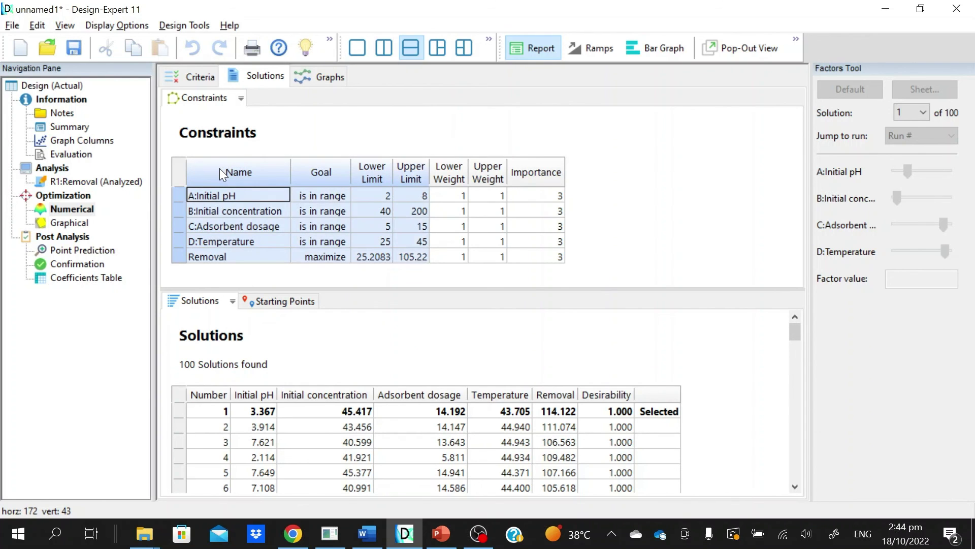
pyautogui.rightClick(219, 169)
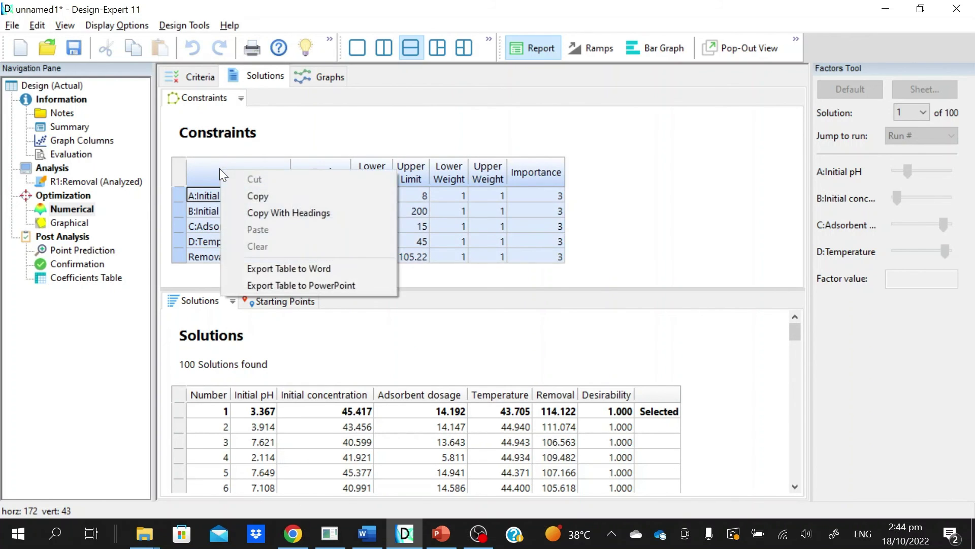
pyautogui.click(250, 193)
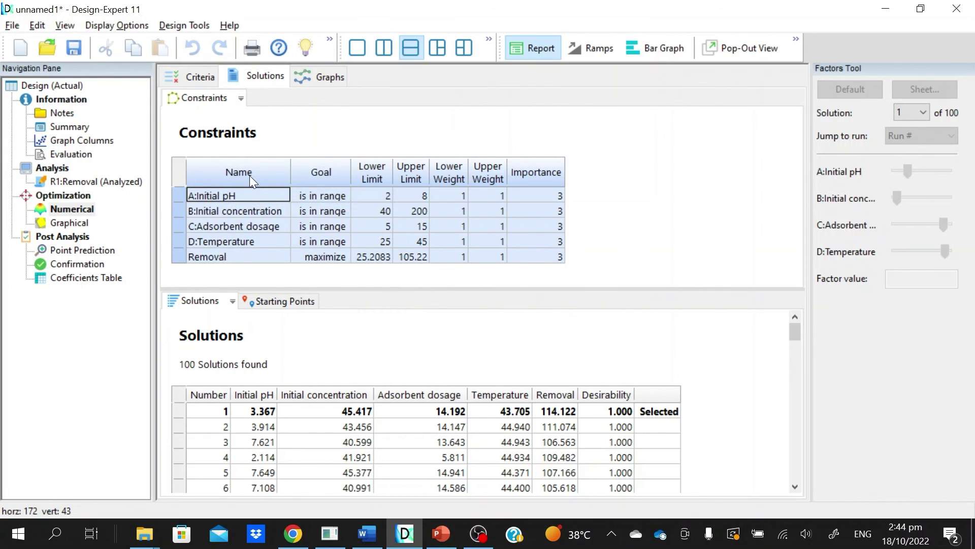
pyautogui.rightClick(249, 176)
pyautogui.click(277, 217)
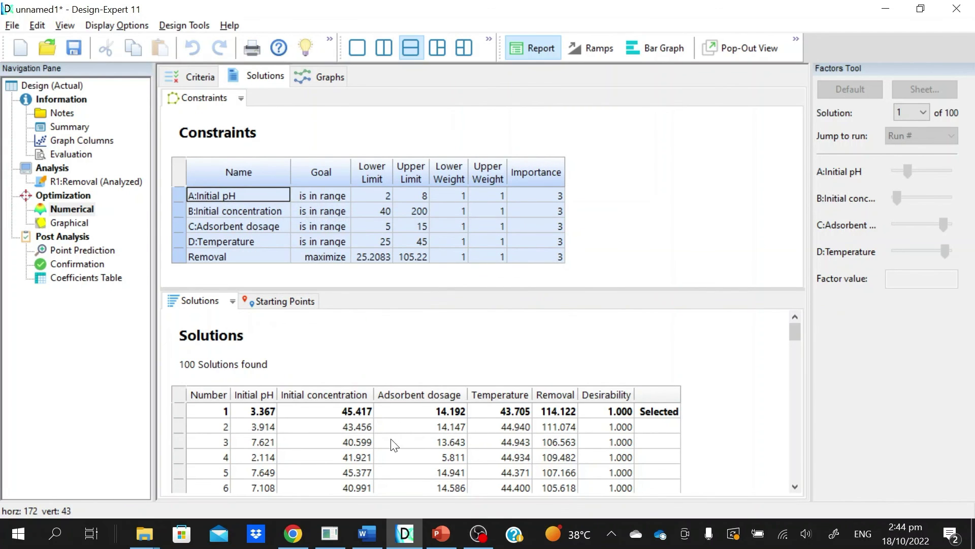
# Step: Switch to the Word document, add the heading "Optimization DATA" below the model equation, and paste the constraints table under it
pyautogui.click(366, 534)
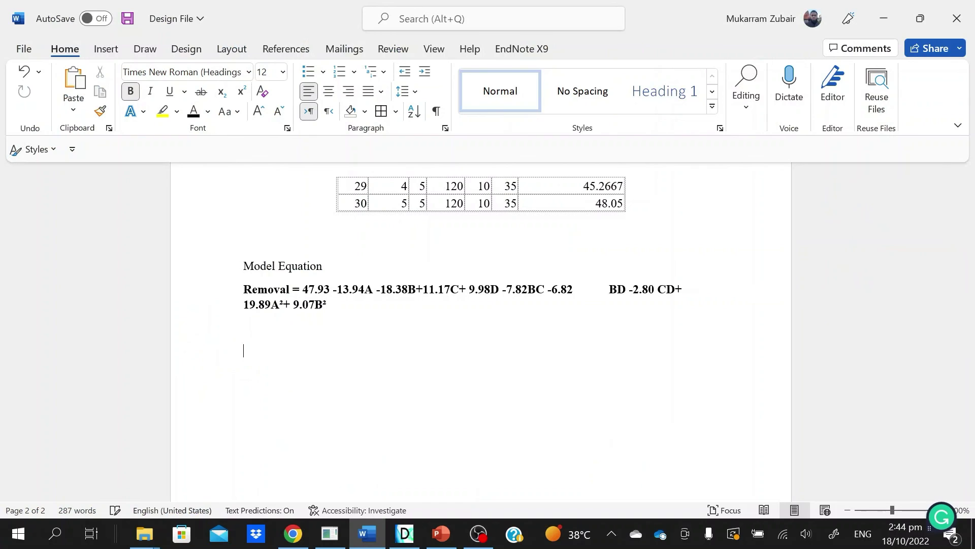
pyautogui.press('Return')
pyautogui.write('Optimiza')
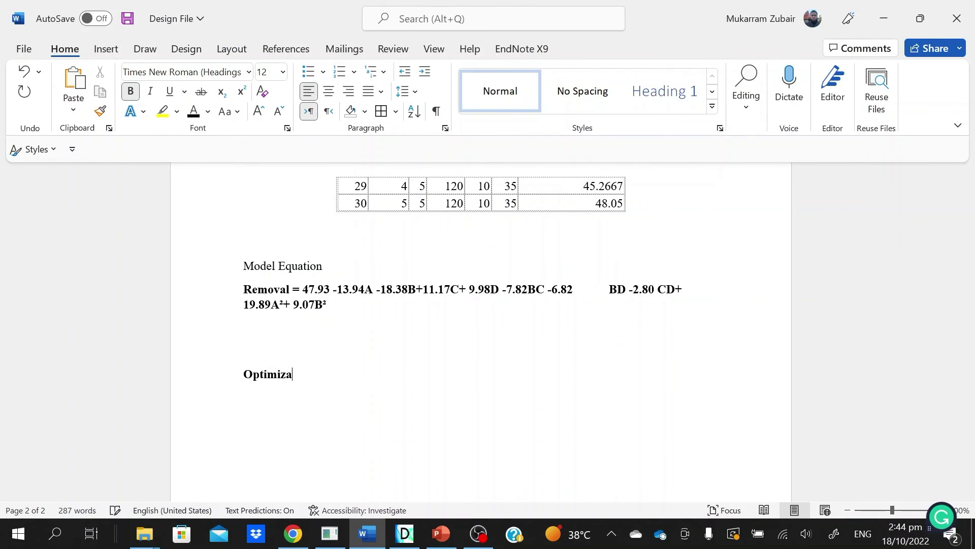
pyautogui.write('tion DATA')
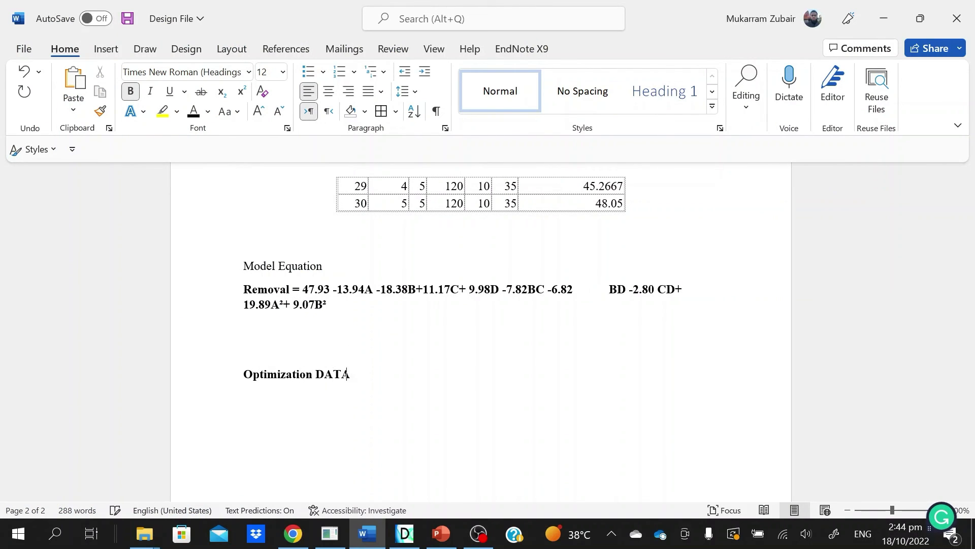
pyautogui.press('Return')
pyautogui.press('Return')
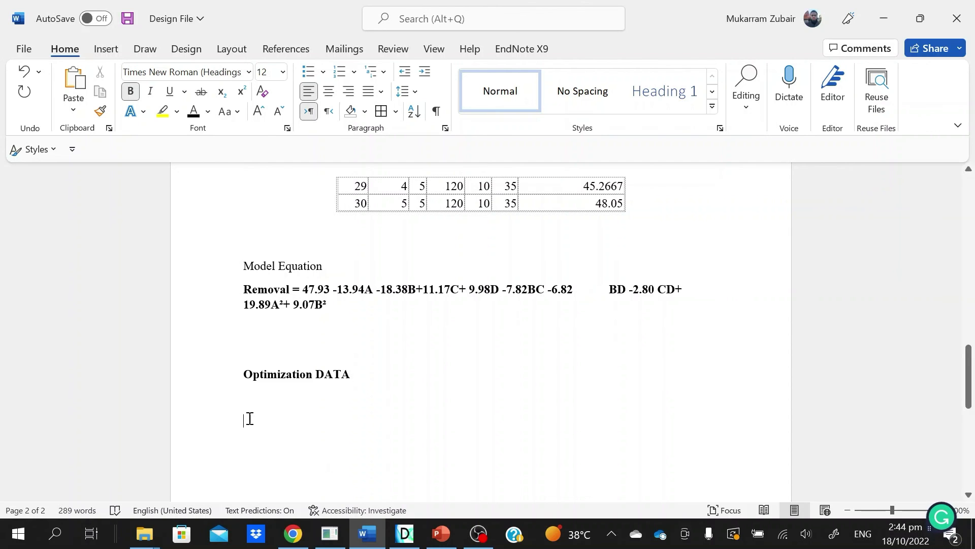
pyautogui.rightClick(249, 419)
pyautogui.click(285, 220)
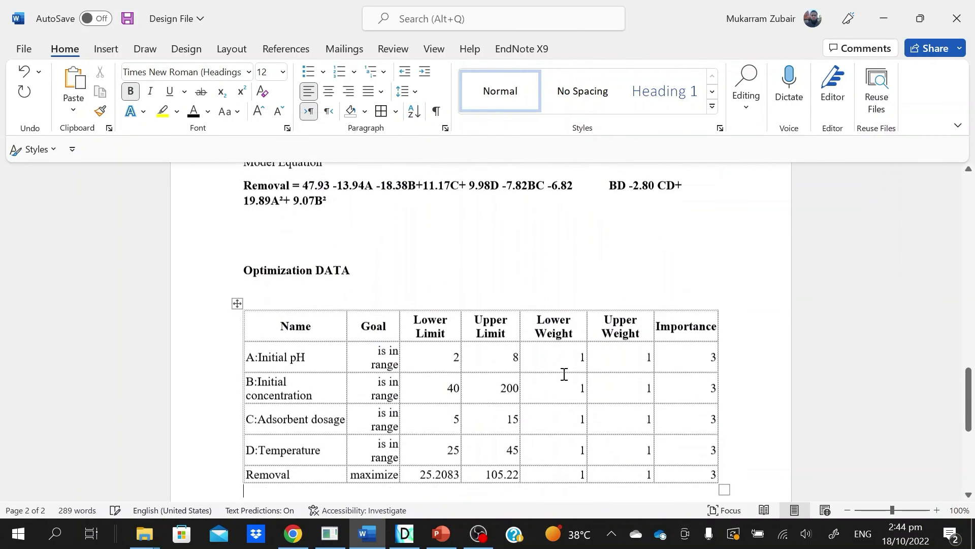
# Step: Return to Design-Expert and examine the factor settings, predicted removal and desirability of solution 1
pyautogui.scroll(-1, 593, 369)
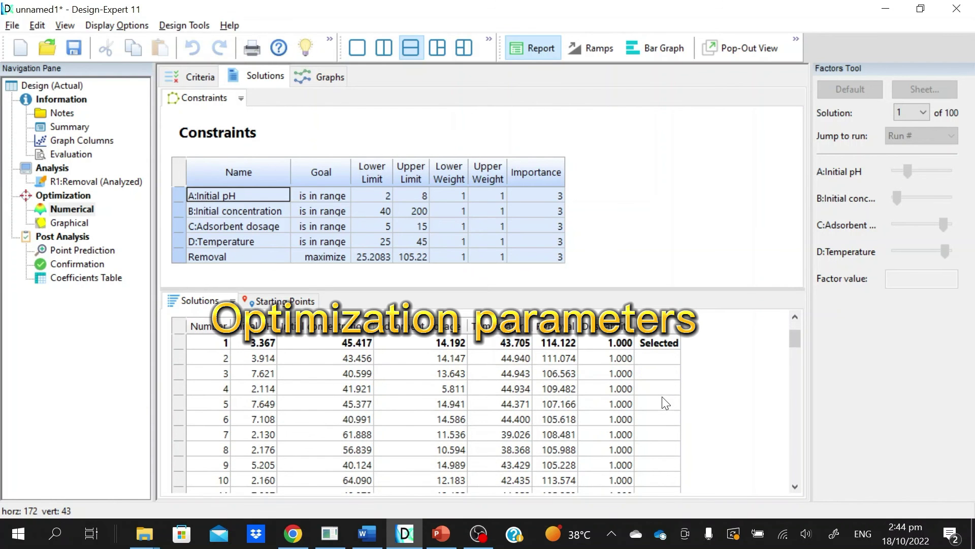
pyautogui.scroll(1, 665, 403)
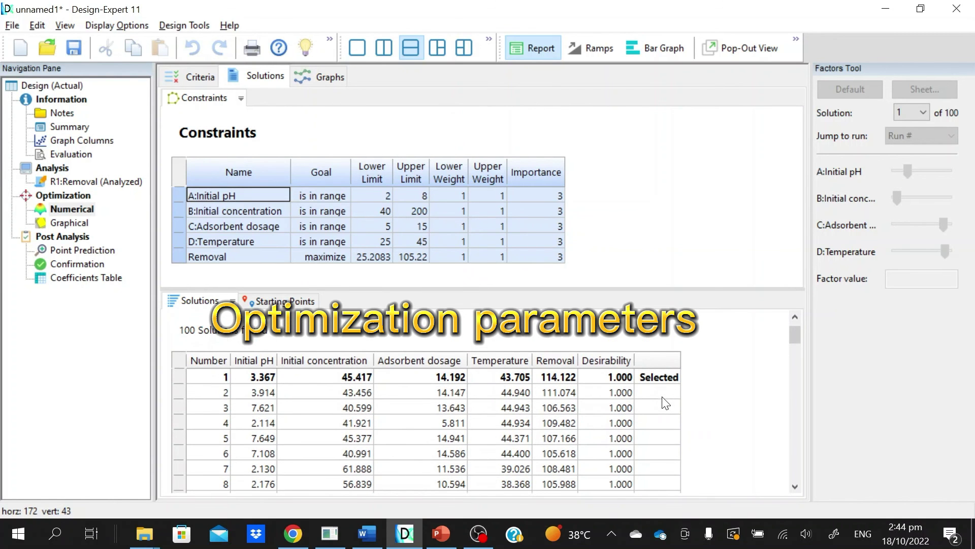
pyautogui.click(269, 379)
pyautogui.click(333, 380)
pyautogui.click(438, 379)
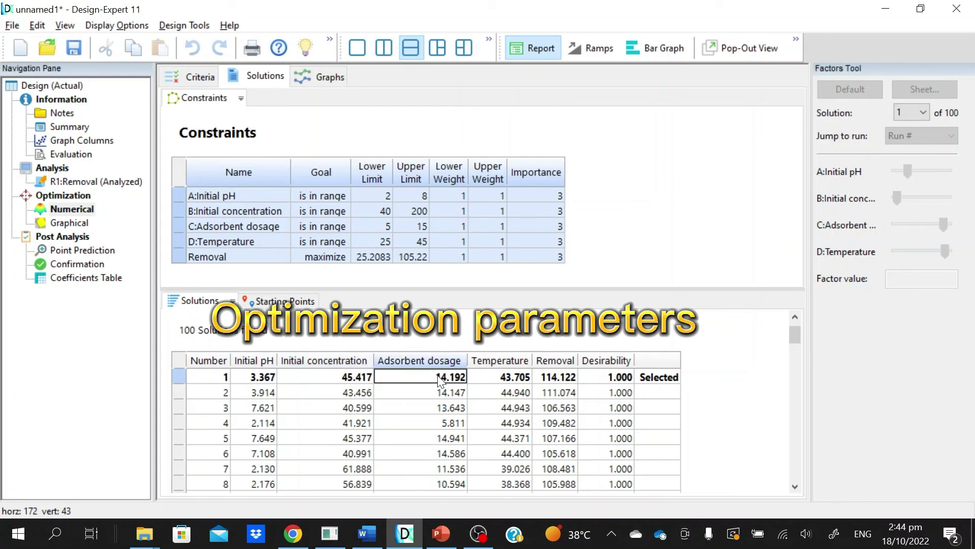
pyautogui.click(500, 378)
pyautogui.click(555, 380)
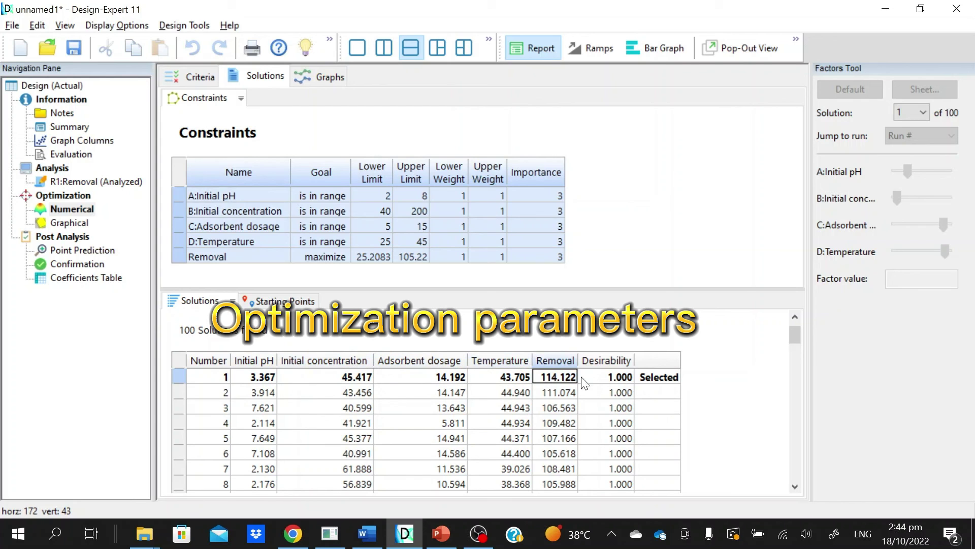
pyautogui.click(619, 380)
# Step: Check solution 2's predicted removal, and examine solution 3's factor settings, removal and desirability across its row
pyautogui.click(559, 394)
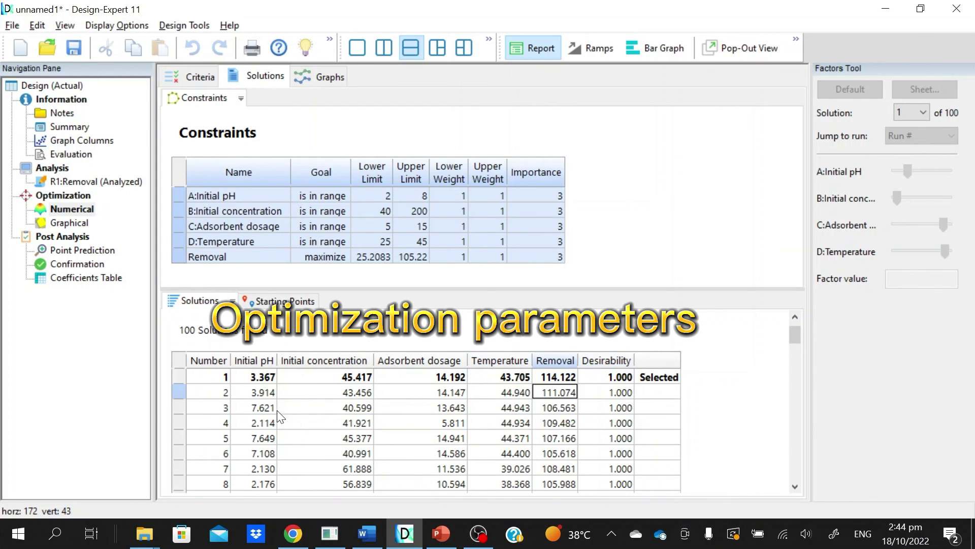
pyautogui.click(255, 409)
pyautogui.click(328, 408)
pyautogui.click(436, 411)
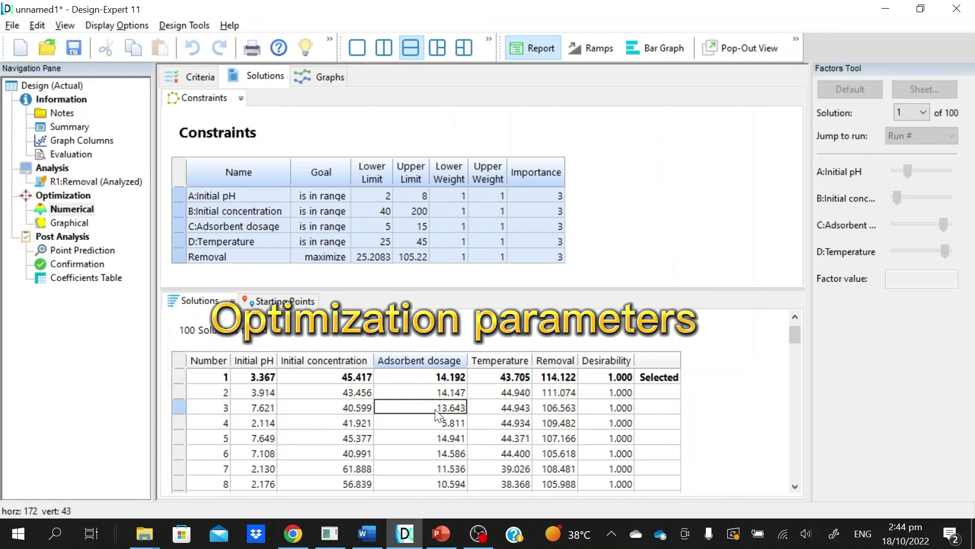
pyautogui.click(500, 410)
pyautogui.click(559, 409)
pyautogui.click(609, 408)
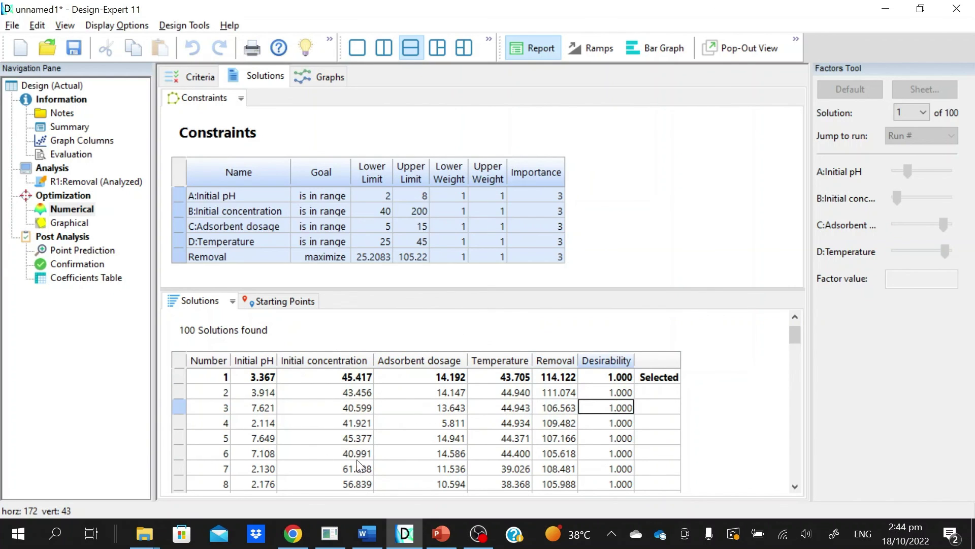
pyautogui.moveTo(242, 412); pyautogui.dragTo(617, 404)
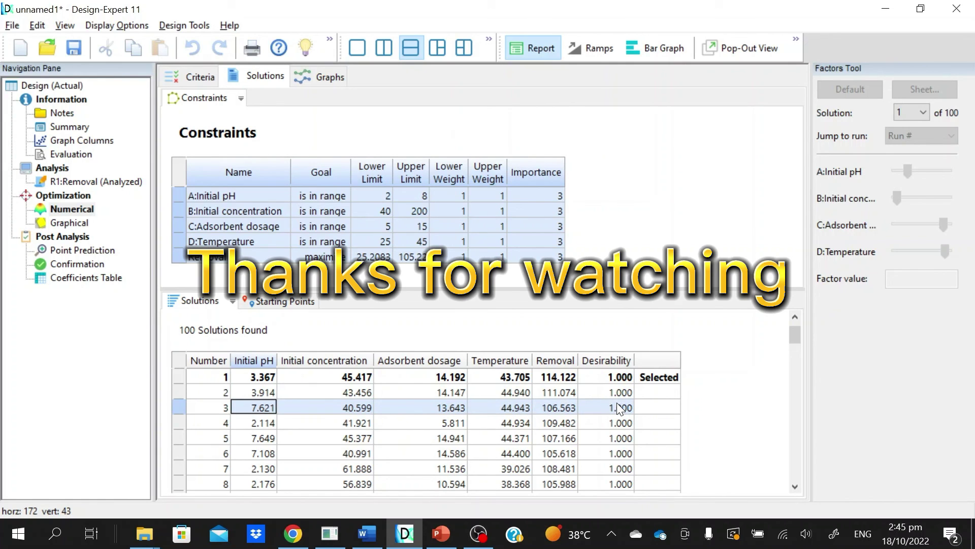